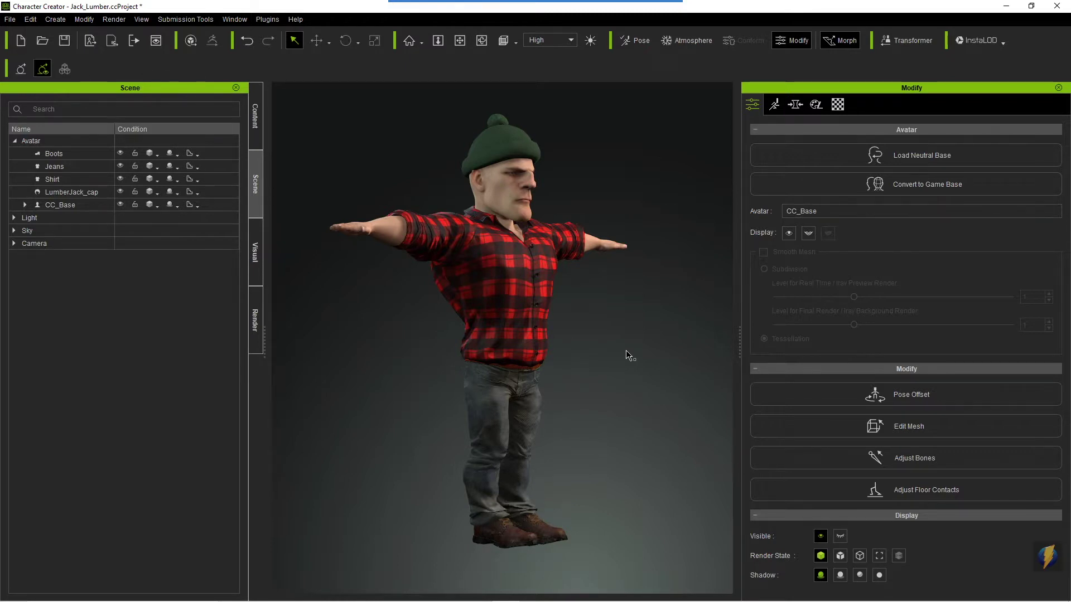
Orbit the view around the Jack_Lumber avatar to see it from back, side and front.
key(c)
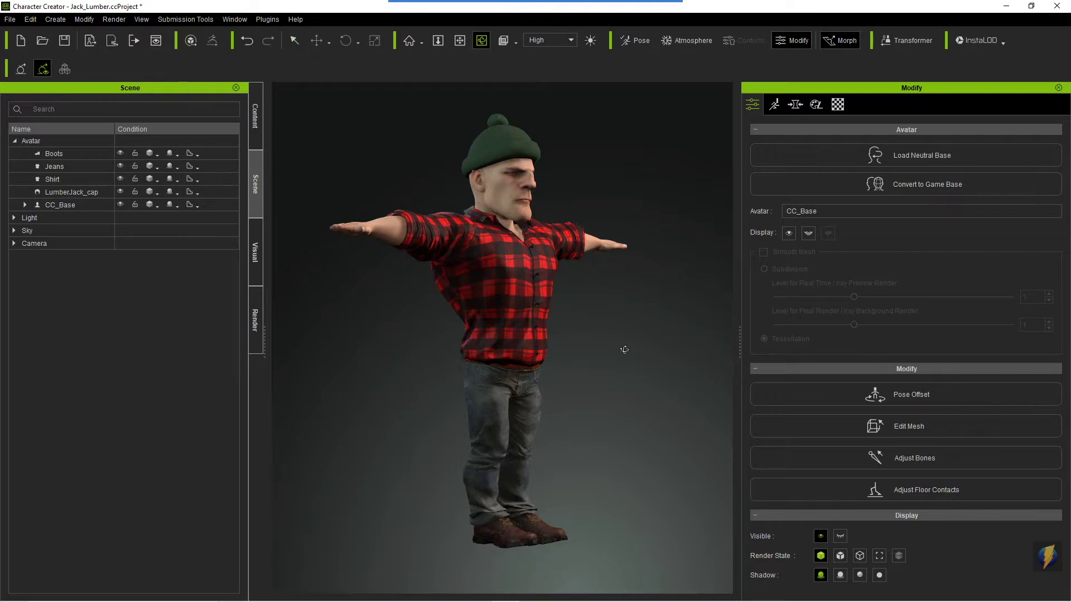
drag(396, 312, 655, 342)
drag(419, 323, 742, 357)
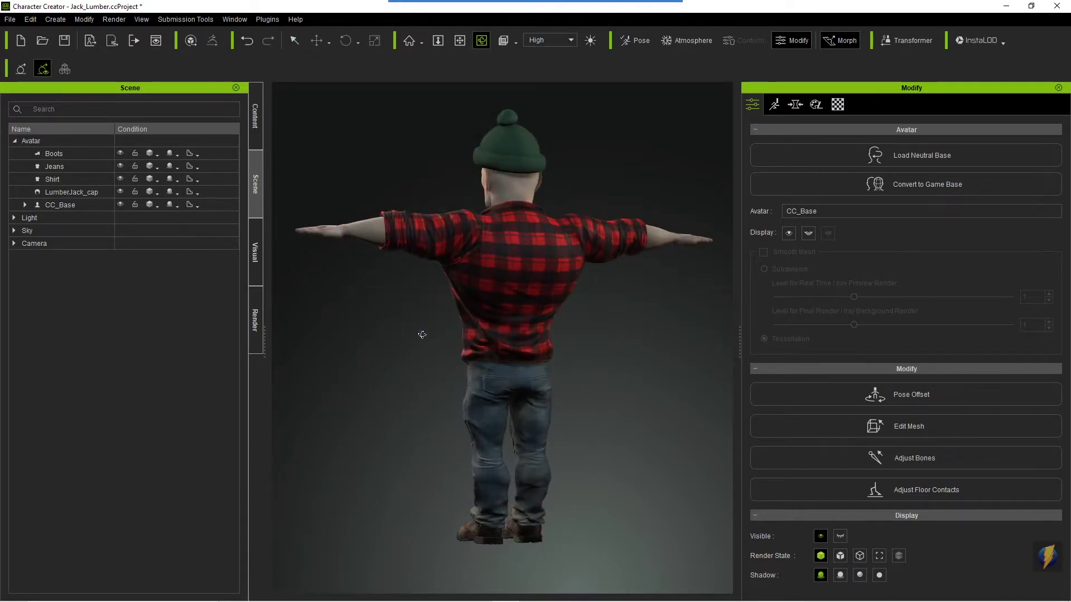
drag(422, 335, 805, 354)
drag(450, 332, 751, 366)
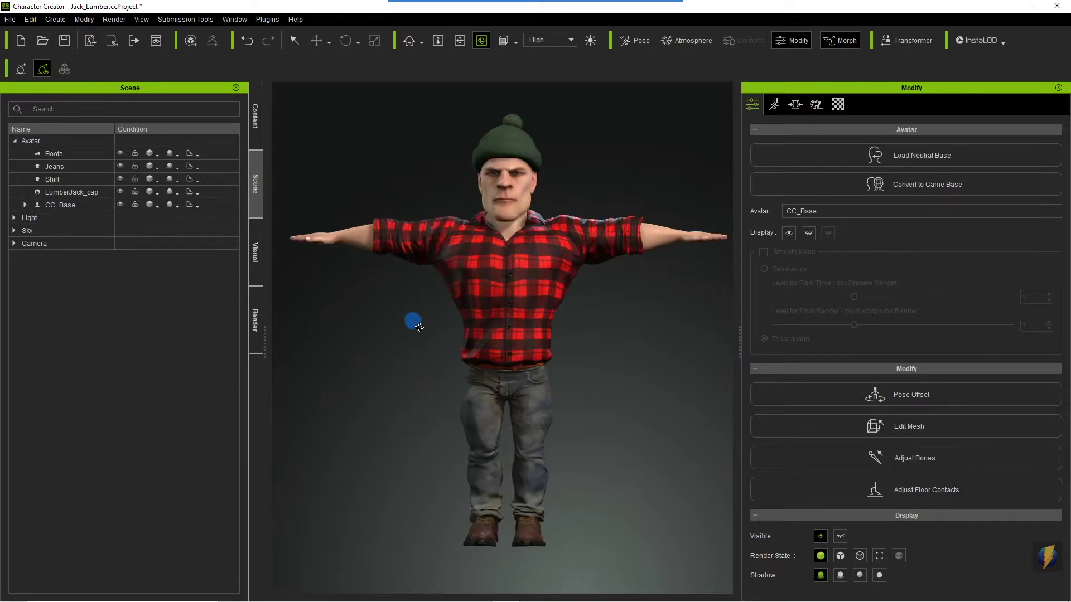
drag(411, 318, 581, 337)
Frame the LumberJack_cap on the head, inspect it, then zoom out and select the whole Avatar.
click(66, 192)
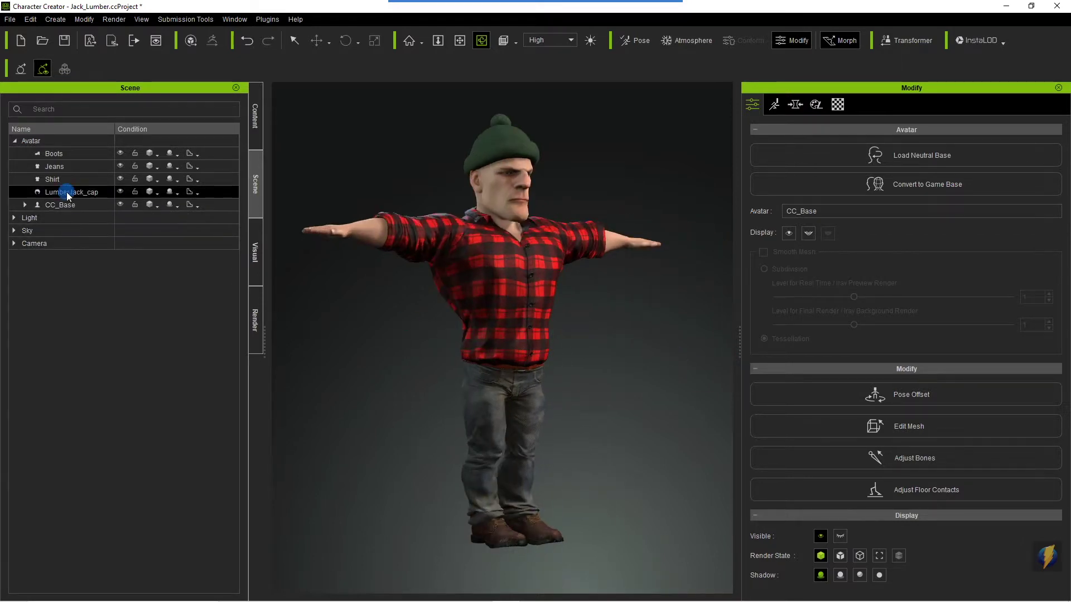
key(f)
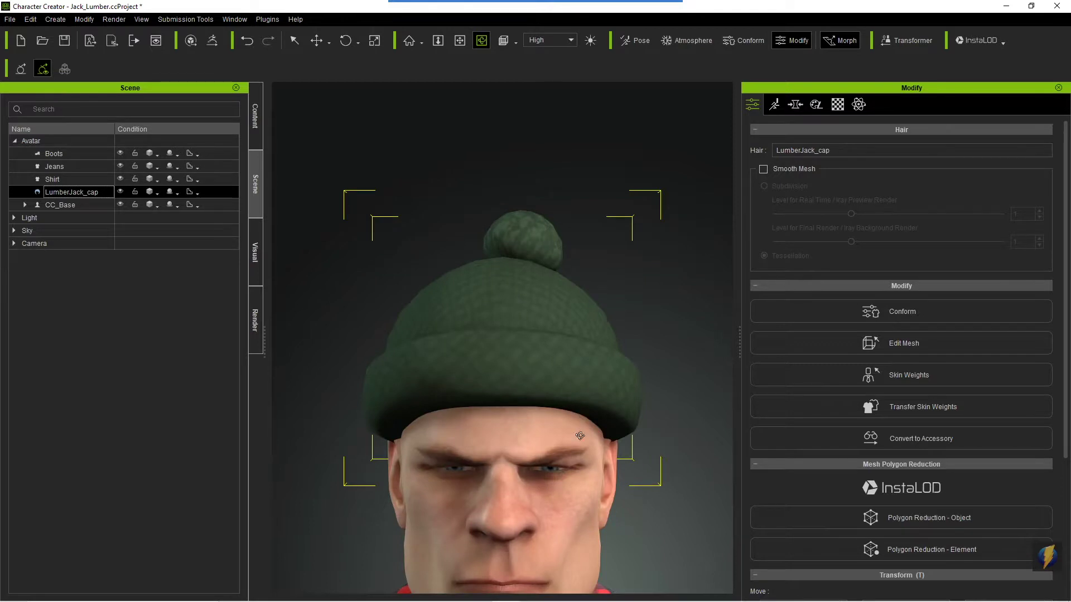
middle_drag(577, 467, 564, 349)
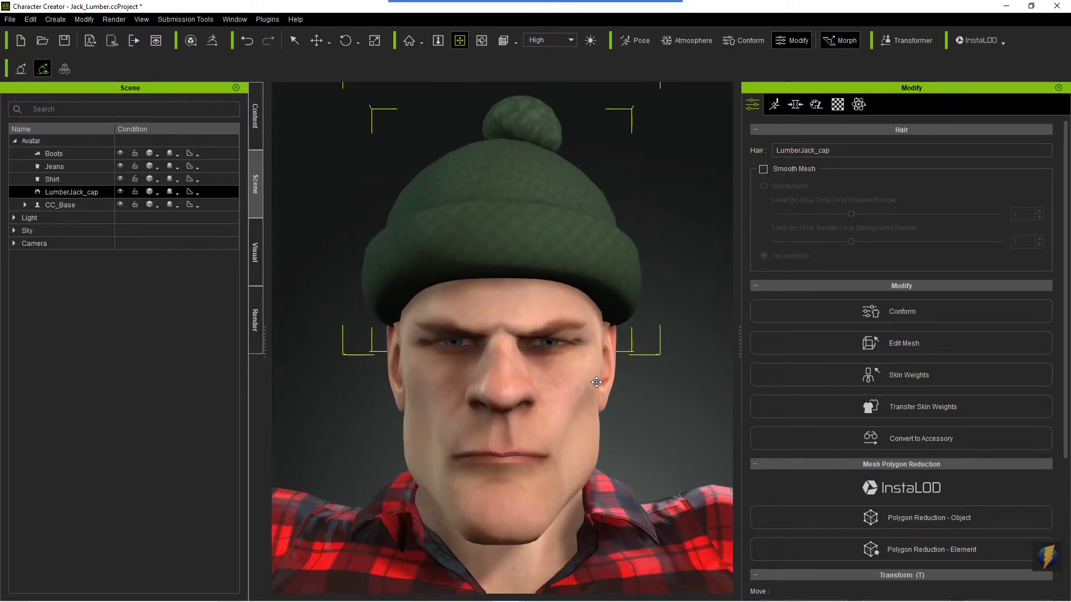
right_drag(399, 354, 725, 418)
scroll(595, 444, down, 6)
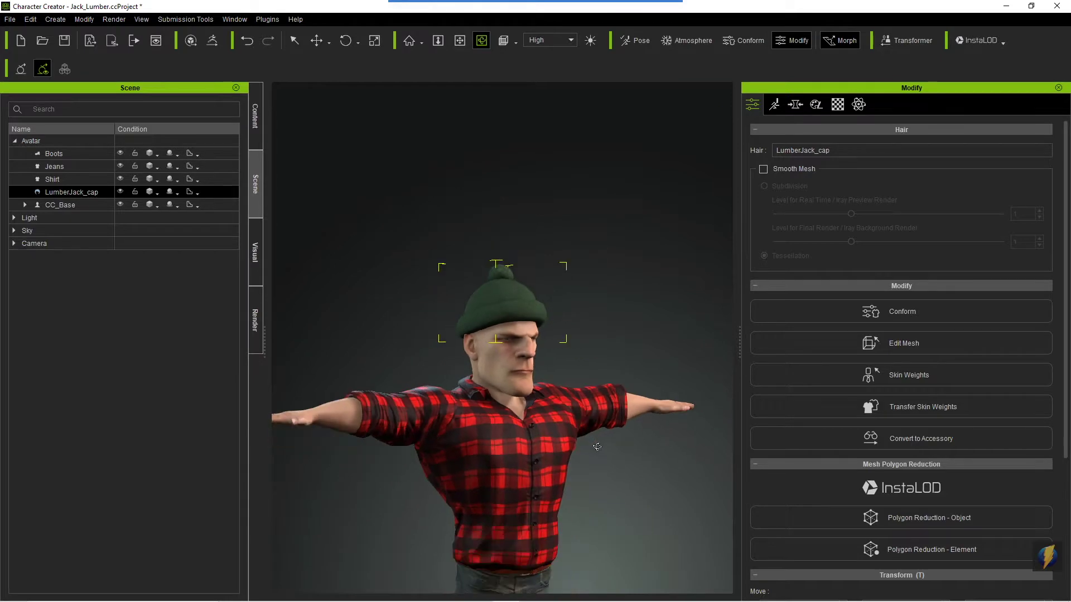
middle_drag(597, 446, 583, 303)
scroll(612, 337, down, 2)
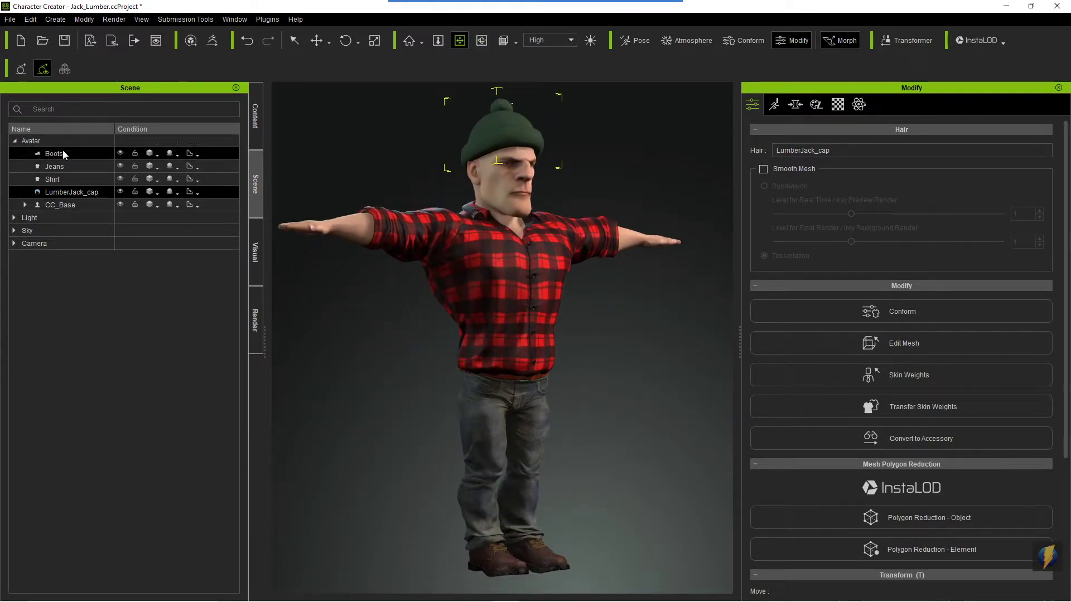
click(28, 140)
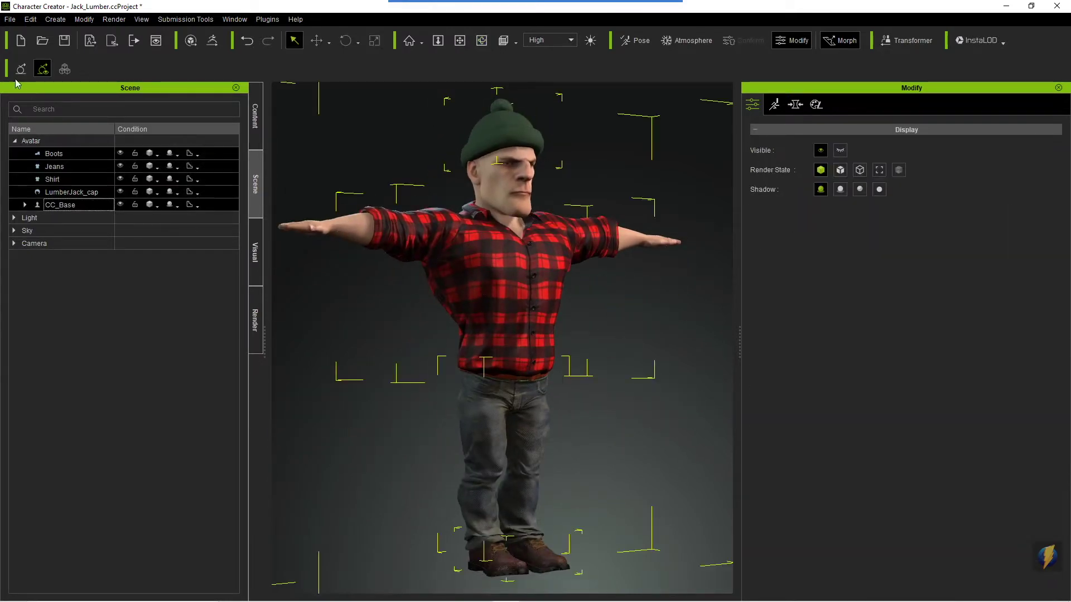
Export the clothed character as FBX with the Unity 3D preset and Delete Hidden Faces enabled.
click(10, 20)
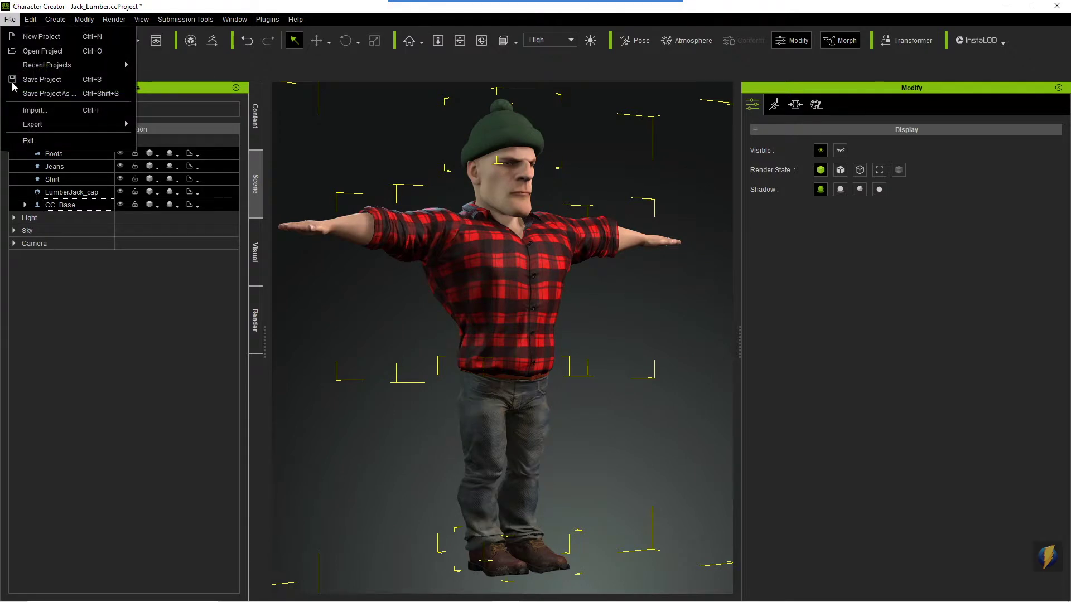
mouse_move(31, 129)
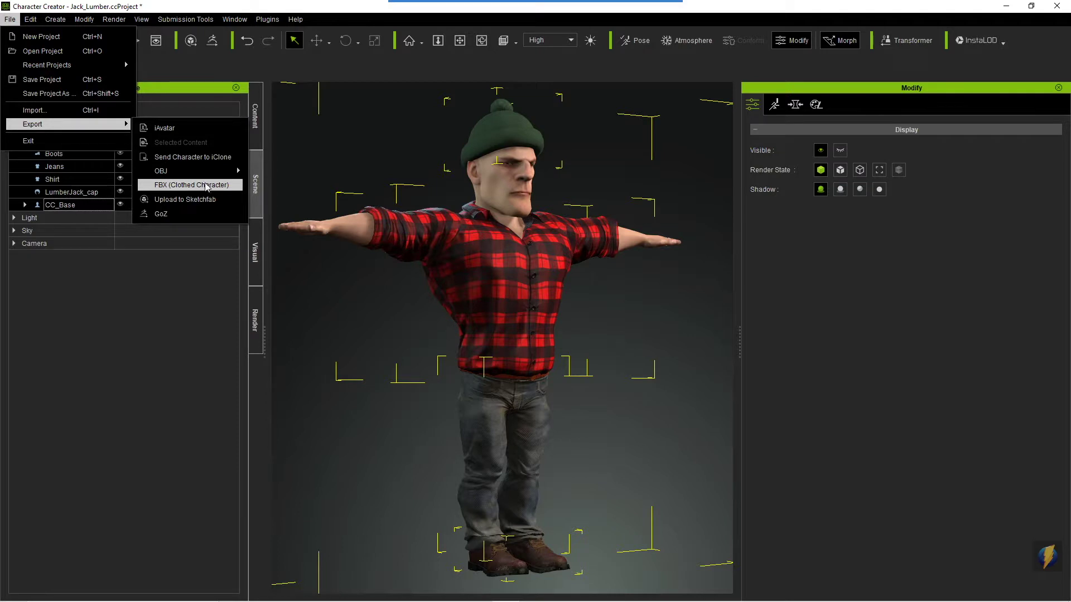
click(235, 186)
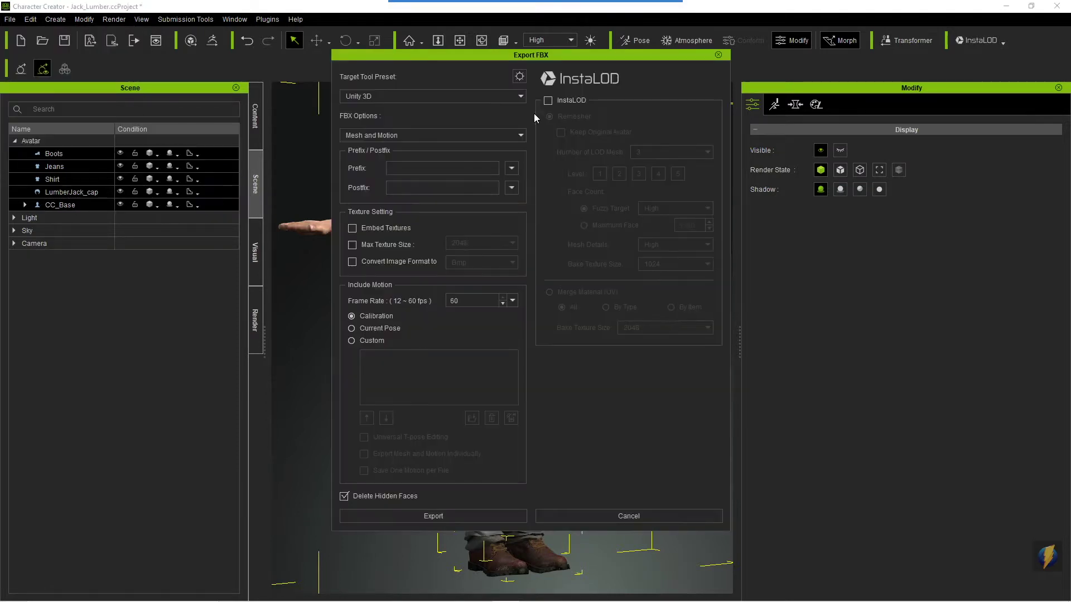
click(521, 97)
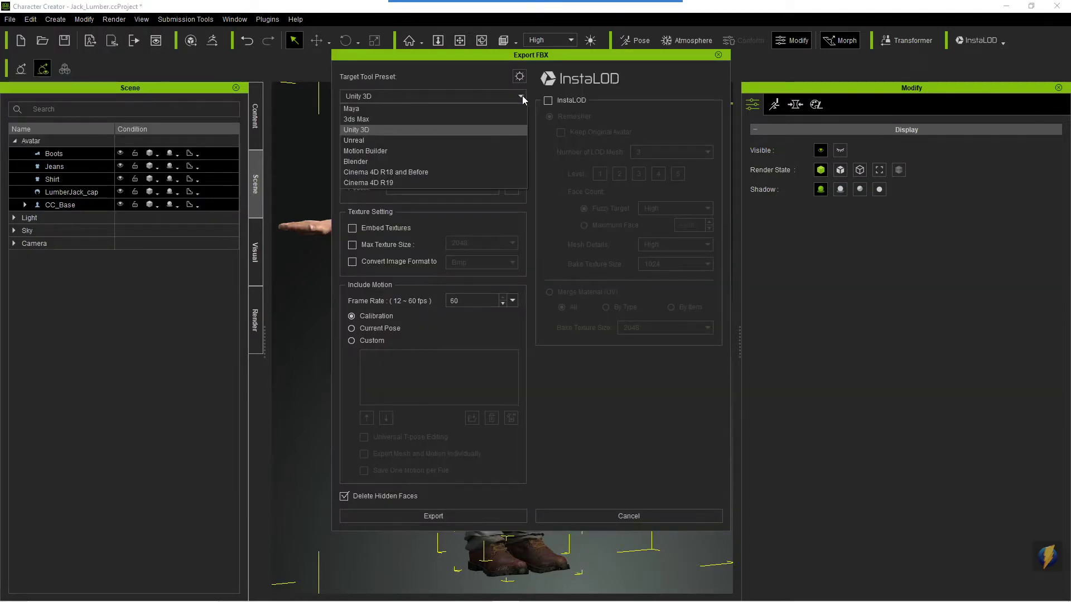
click(403, 129)
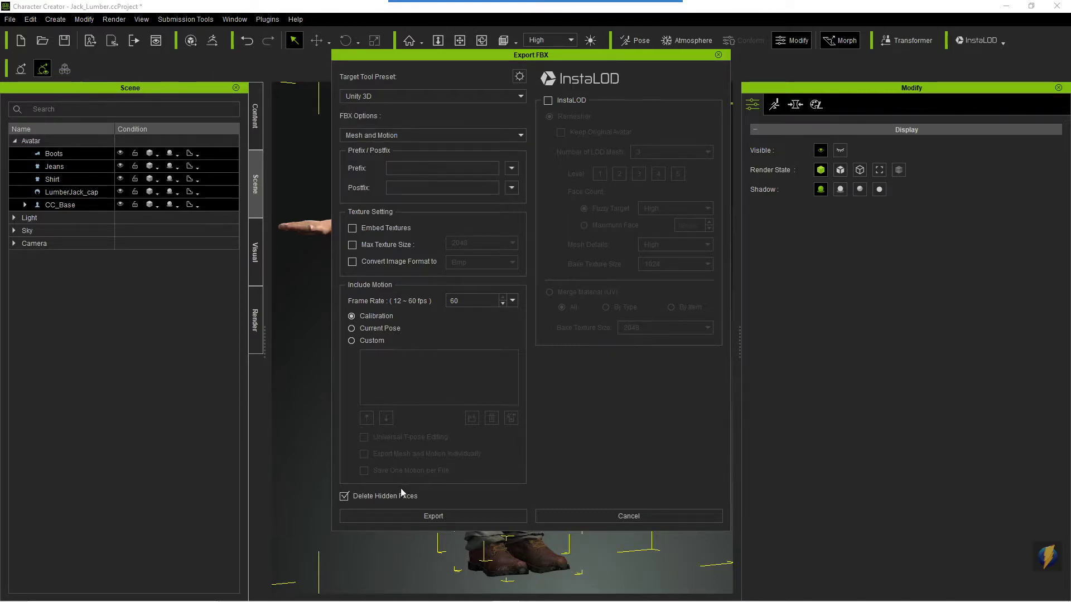
click(344, 496)
click(446, 514)
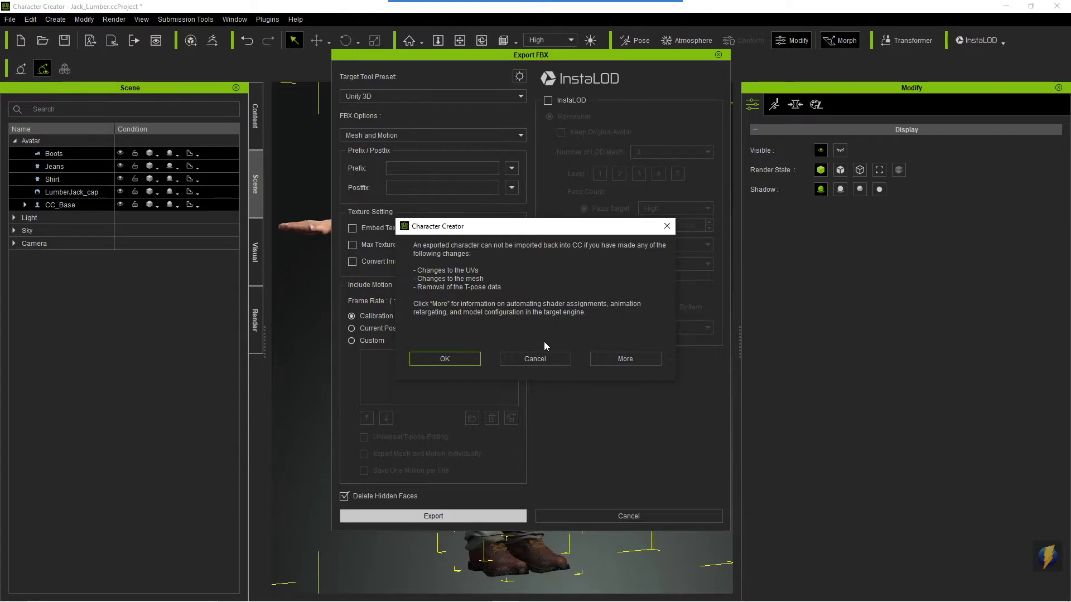
Accept the re-import warning and create a Mr_Jack_Lumber folder inside the iClone folder.
click(431, 360)
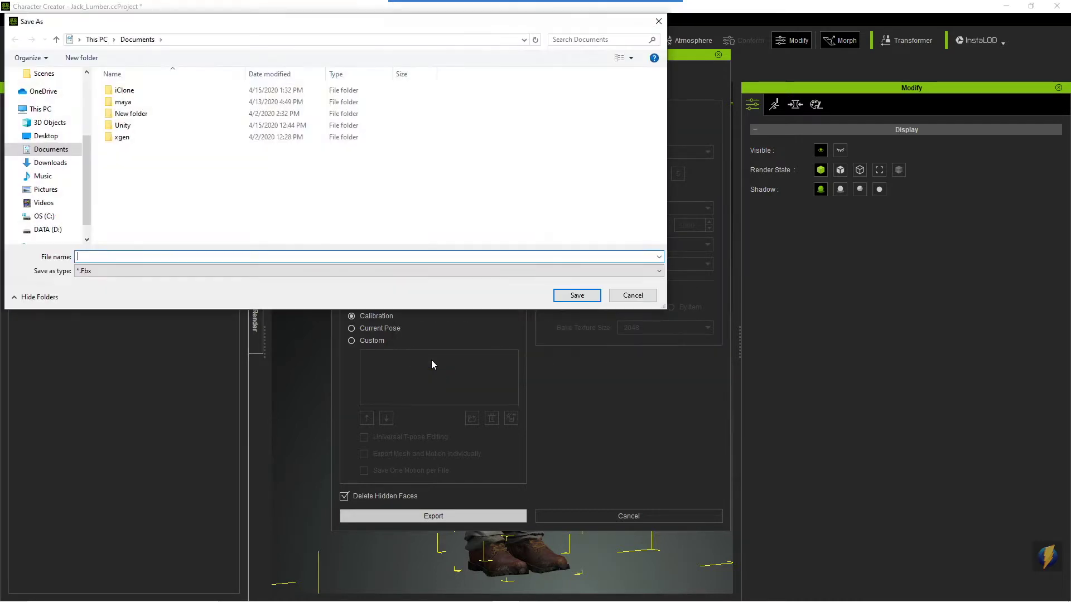
double_click(124, 92)
right_click(190, 169)
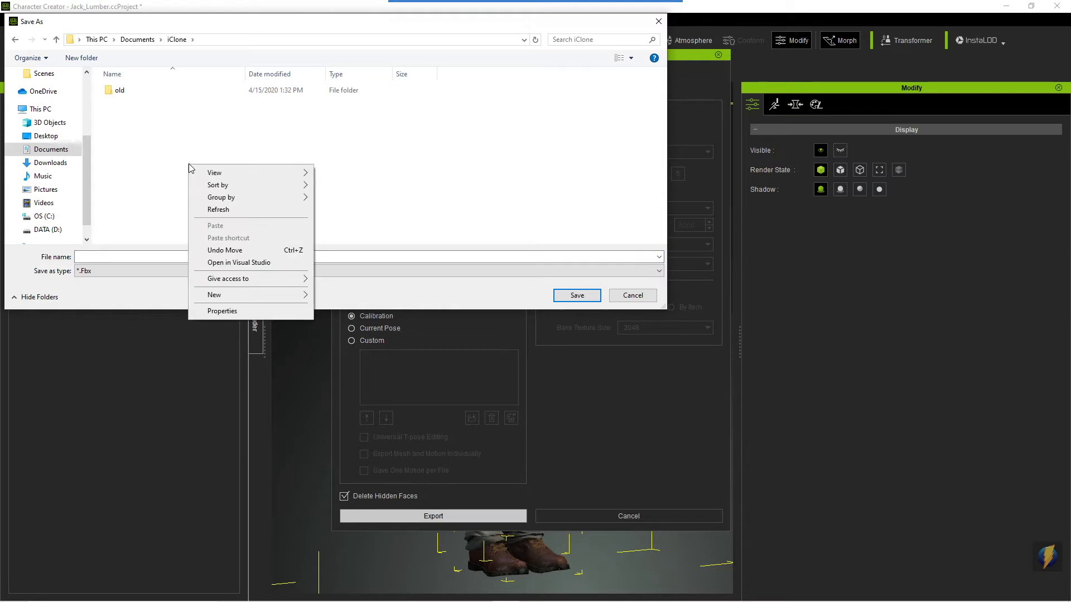
mouse_move(240, 296)
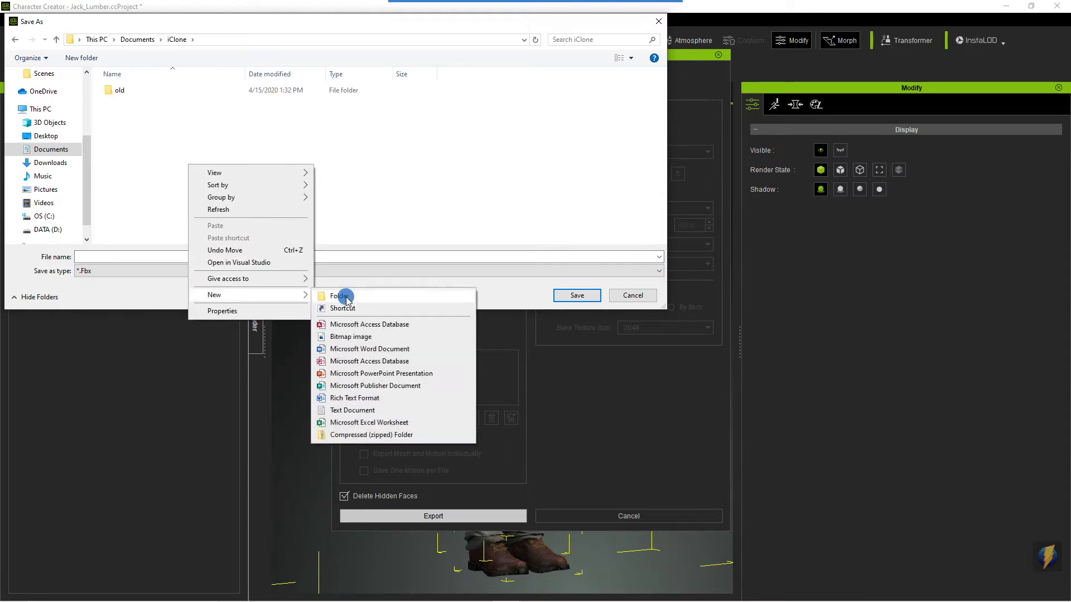
click(342, 291)
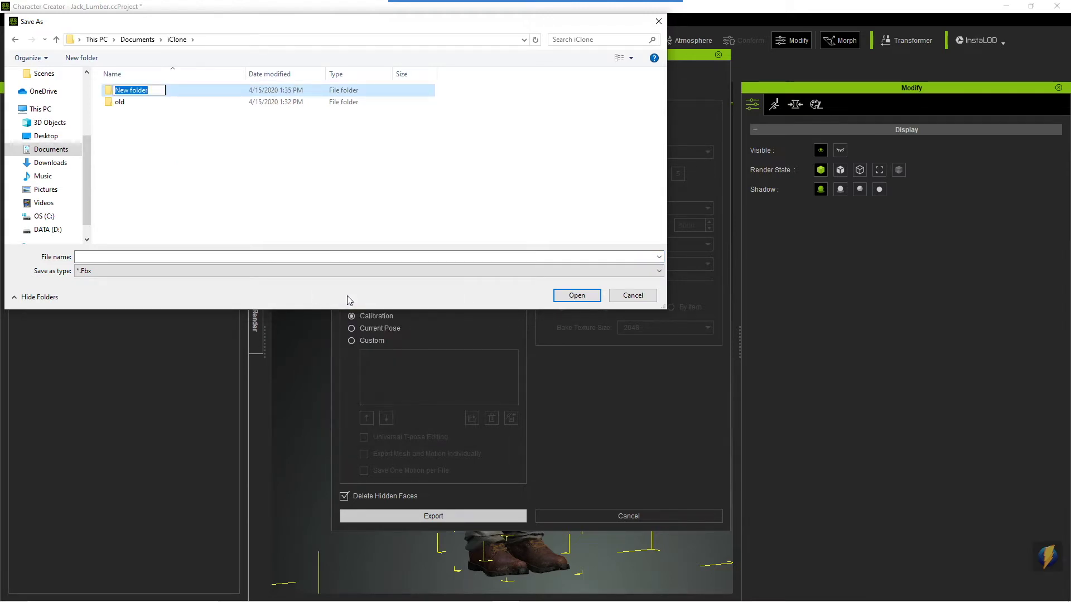
text(Mr_Jack_Lumber)
click(112, 91)
Save the export as JL inside the Mr_Jack_Lumber folder.
double_click(112, 91)
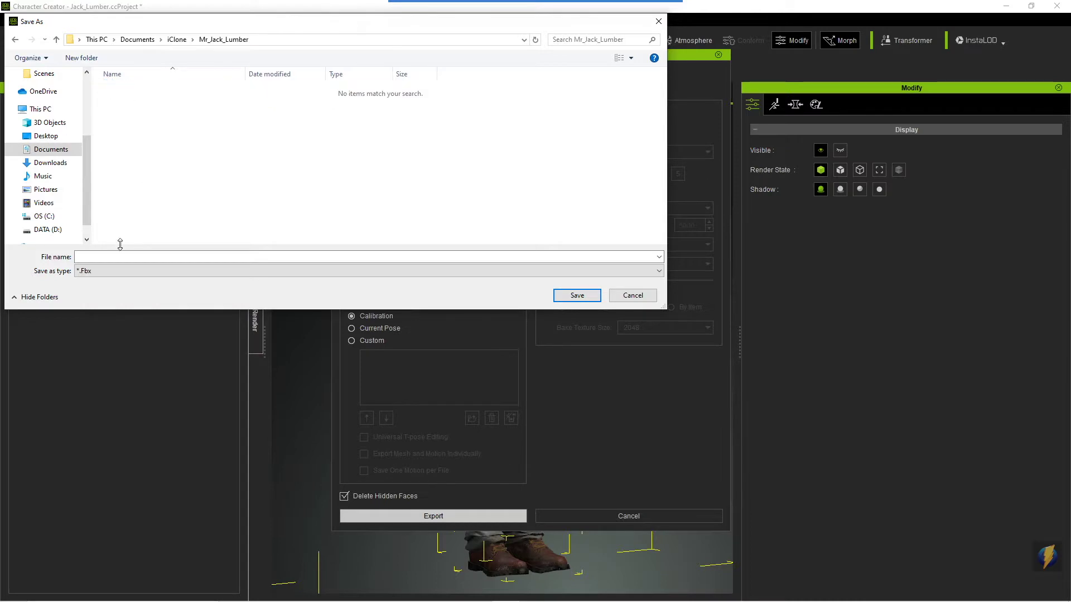
click(130, 257)
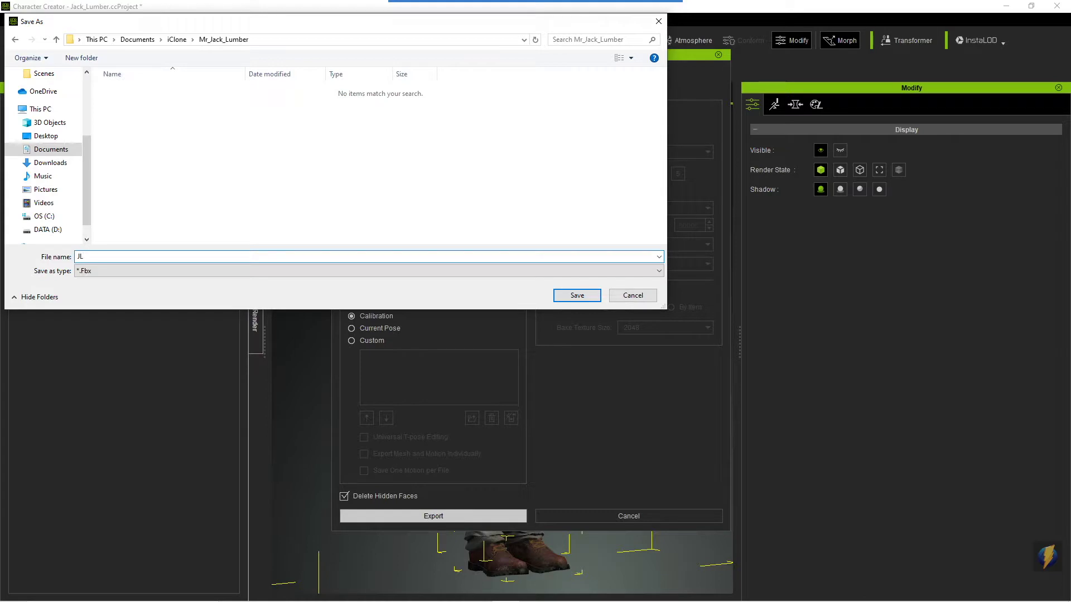
text(JL)
click(590, 296)
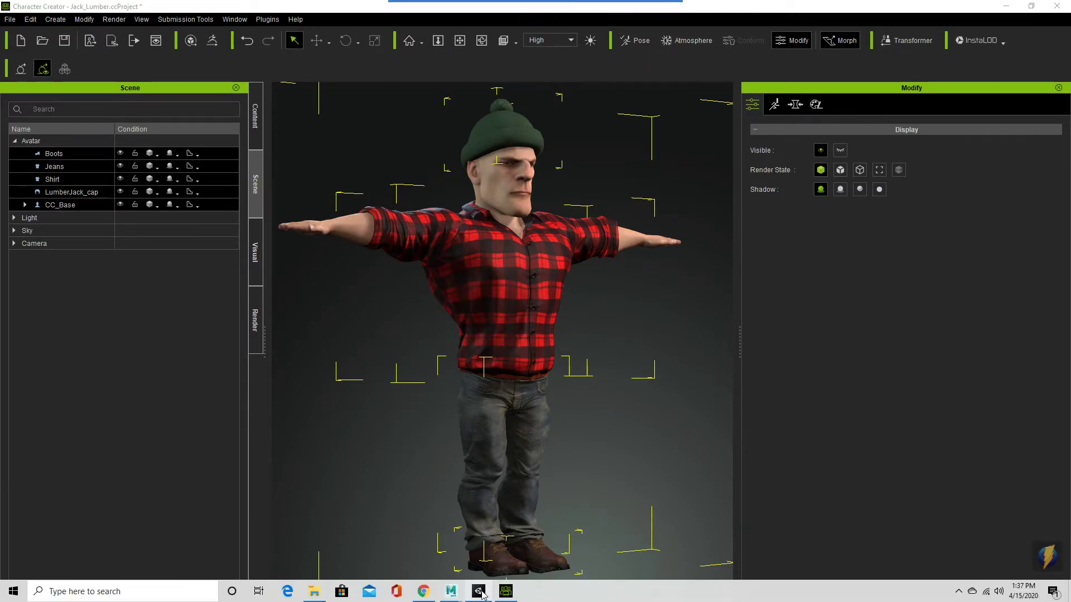
In Unity, review the 3rd Person Controller + Fly Mode asset details in My Assets, then close them.
click(479, 591)
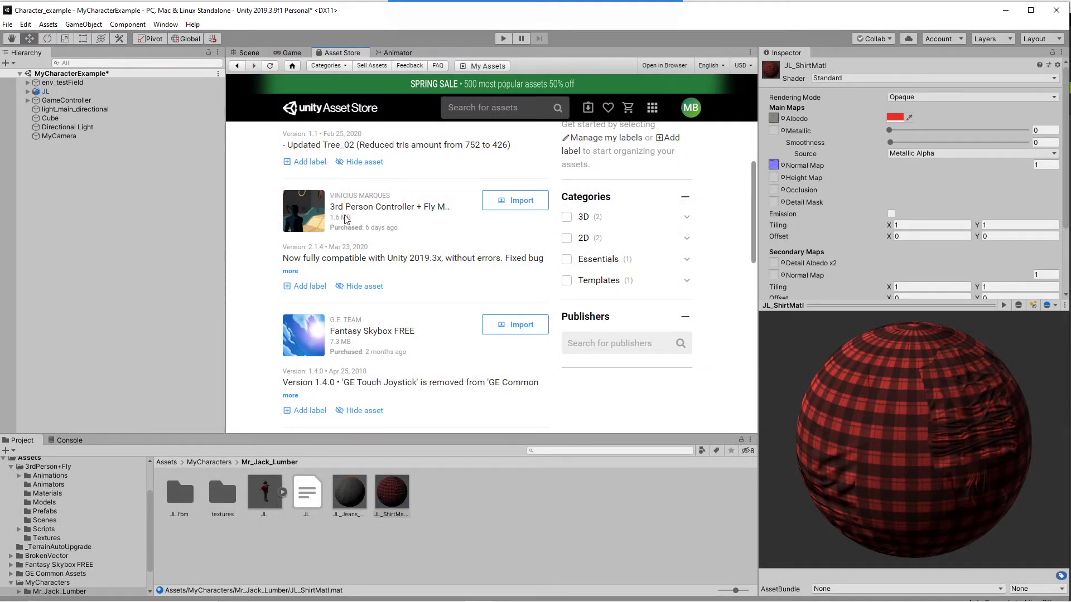
click(393, 207)
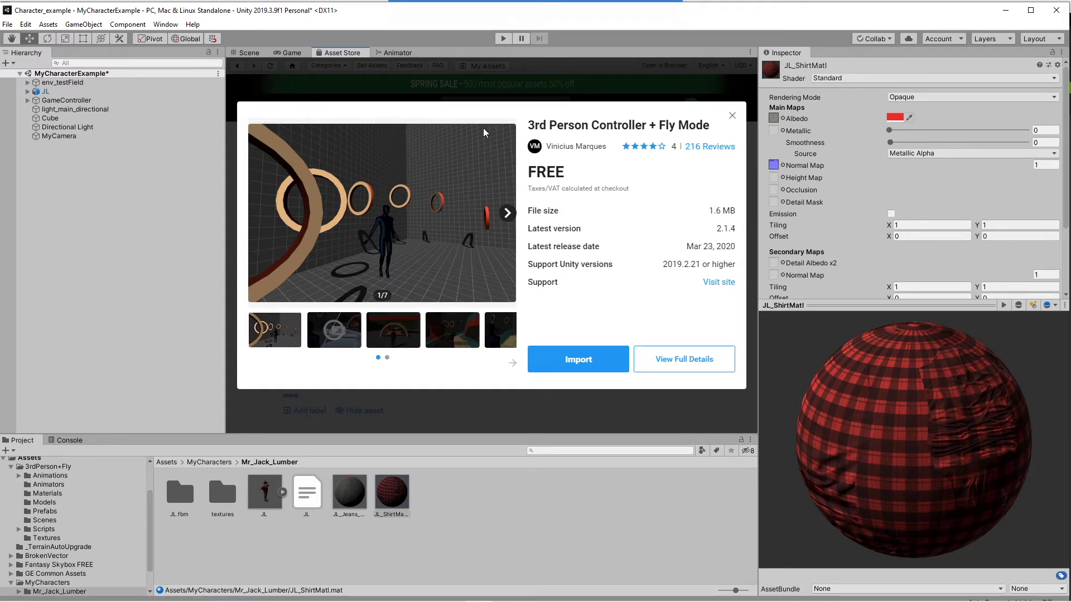
mouse_move(535, 8)
click(571, 26)
mouse_move(295, 92)
mouse_down()
mouse_move(495, 115)
mouse_move(540, 148)
mouse_up()
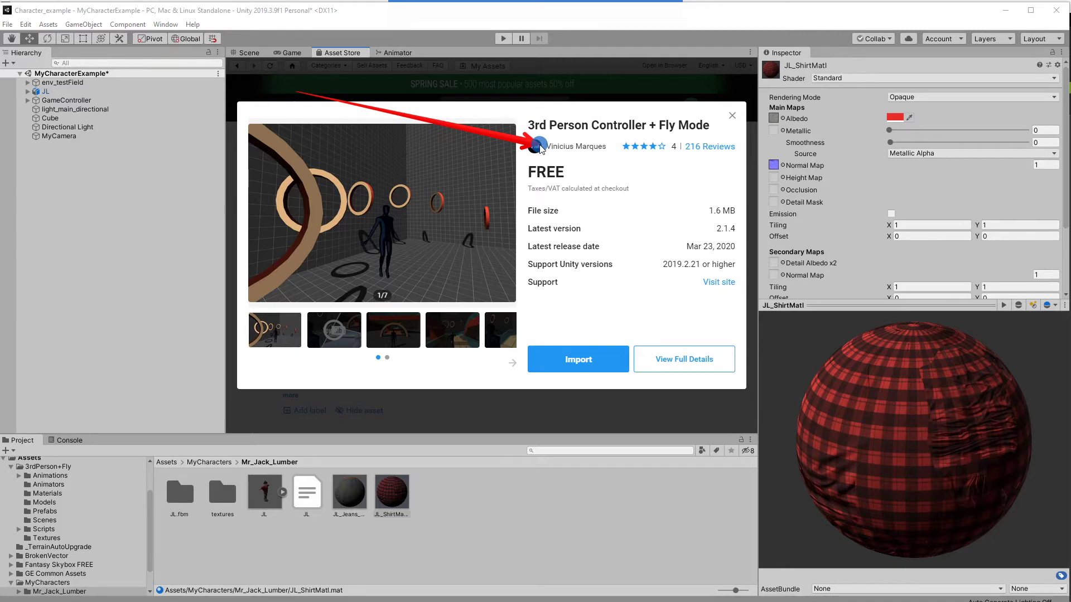
drag(540, 148, 540, 147)
click(733, 118)
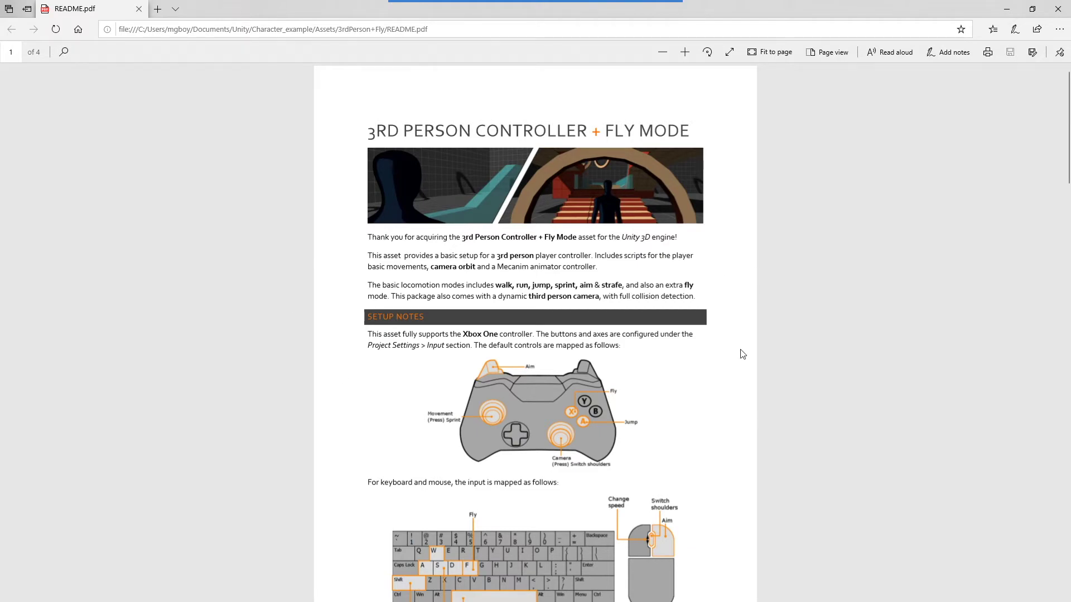
Scroll through the README.pdf control mappings.
scroll(738, 354, down, 15)
scroll(725, 393, down, 15)
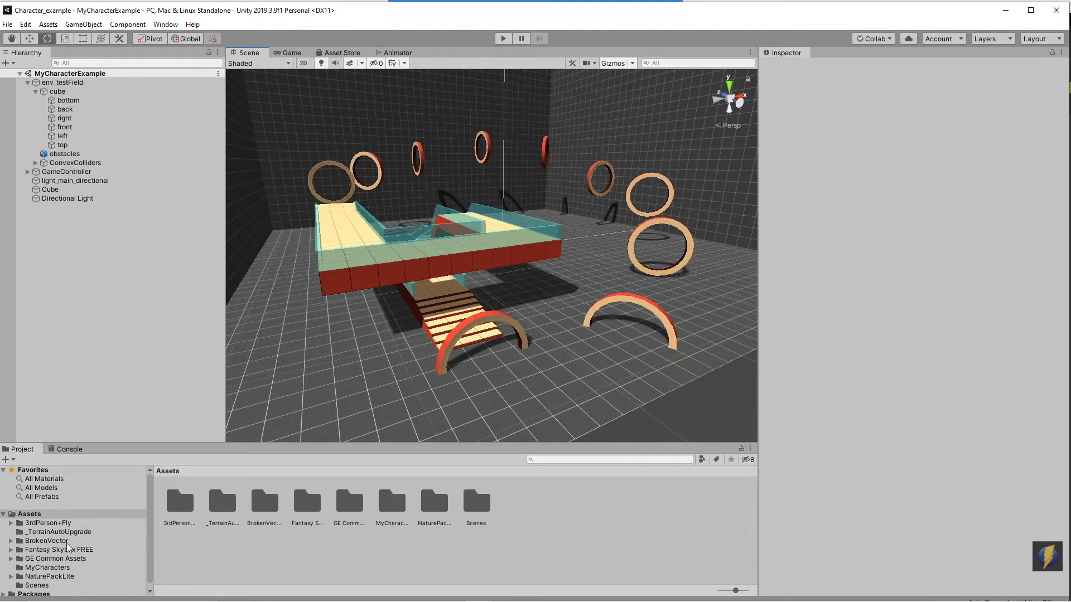
Open Unity's empty MyCharacters folder, then bring up File Explorer.
click(52, 569)
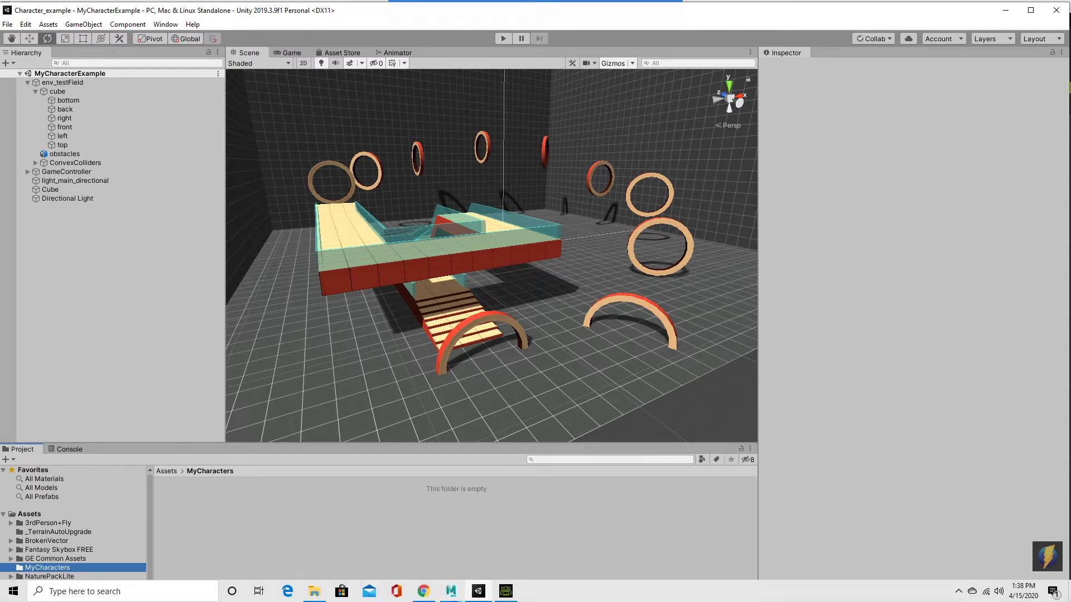
click(315, 591)
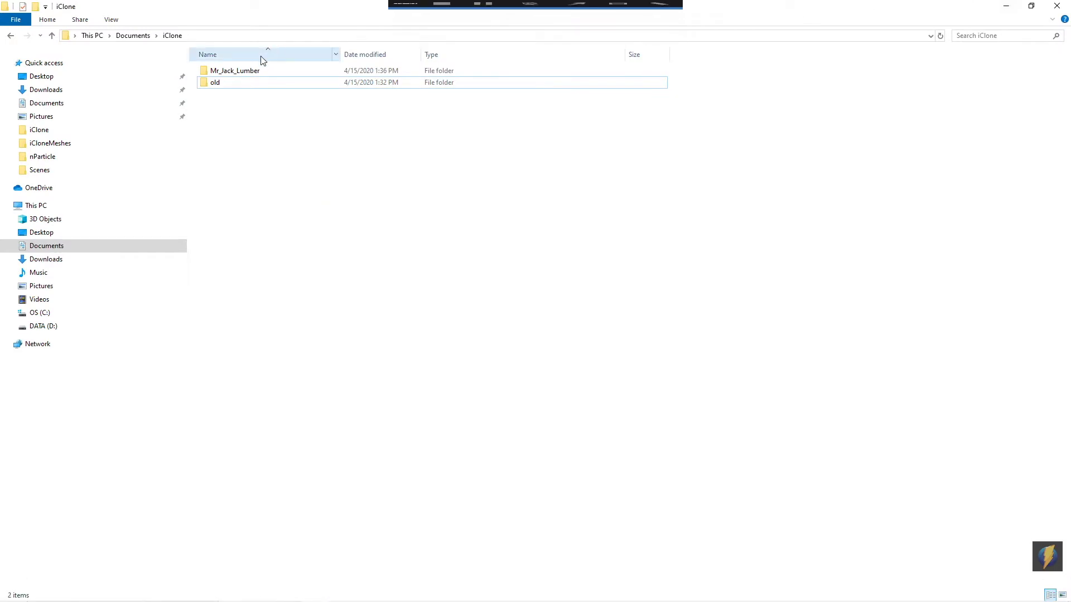
Place File Explorer beside Unity and drag Mr_Jack_Lumber into Assets/MyCharacters.
click(1030, 7)
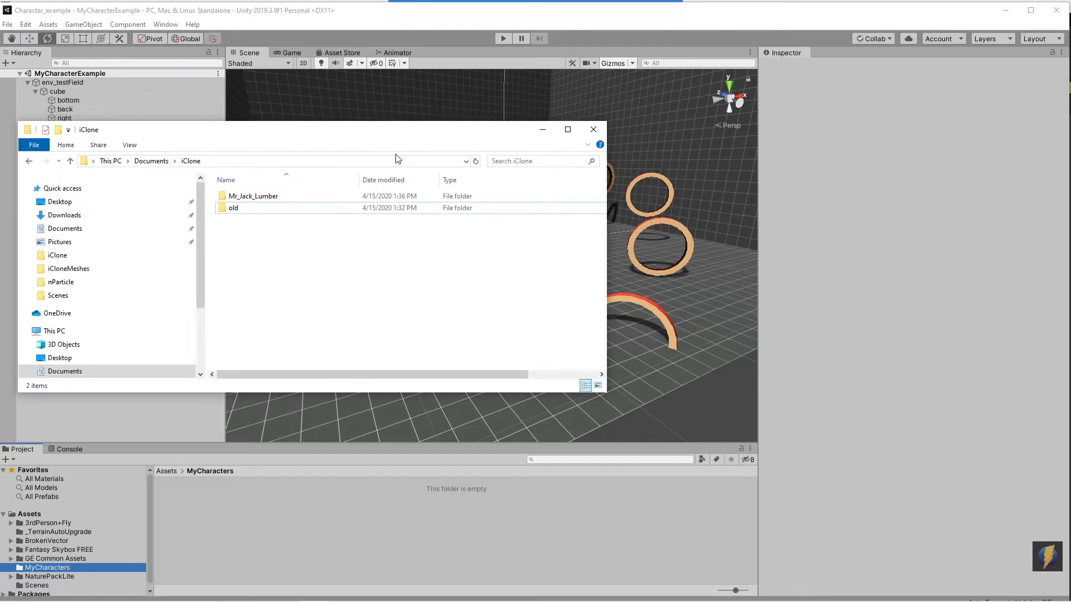
drag(368, 135, 894, 125)
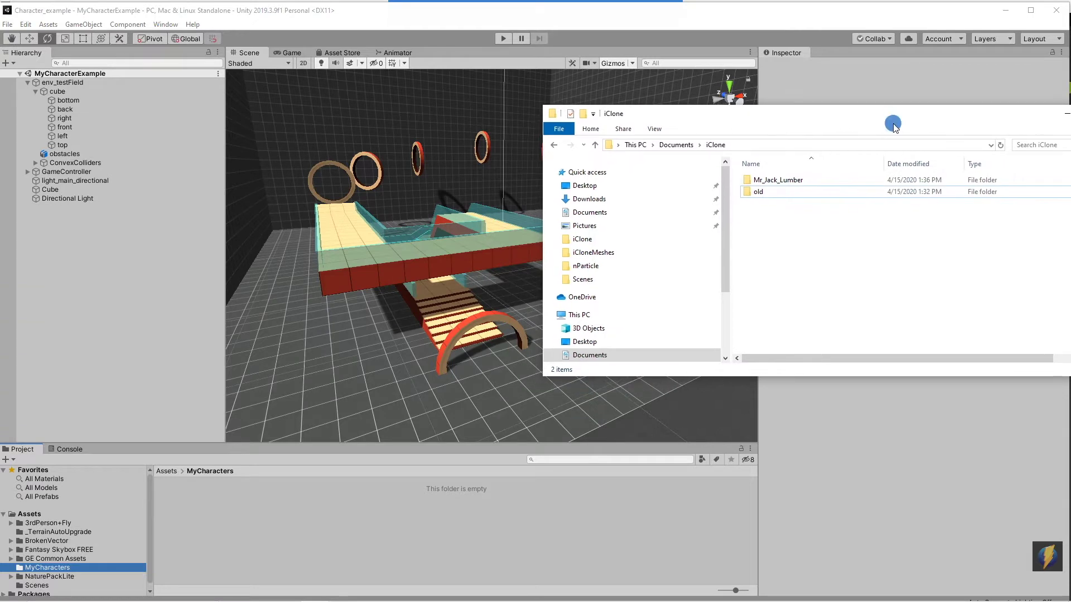
double_click(794, 181)
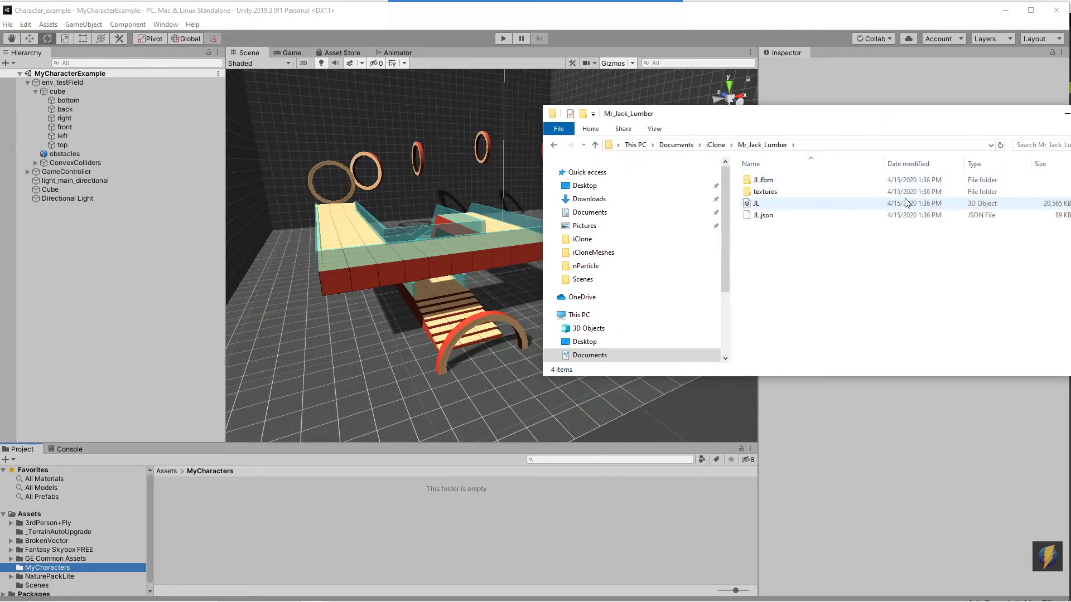
drag(882, 131, 801, 135)
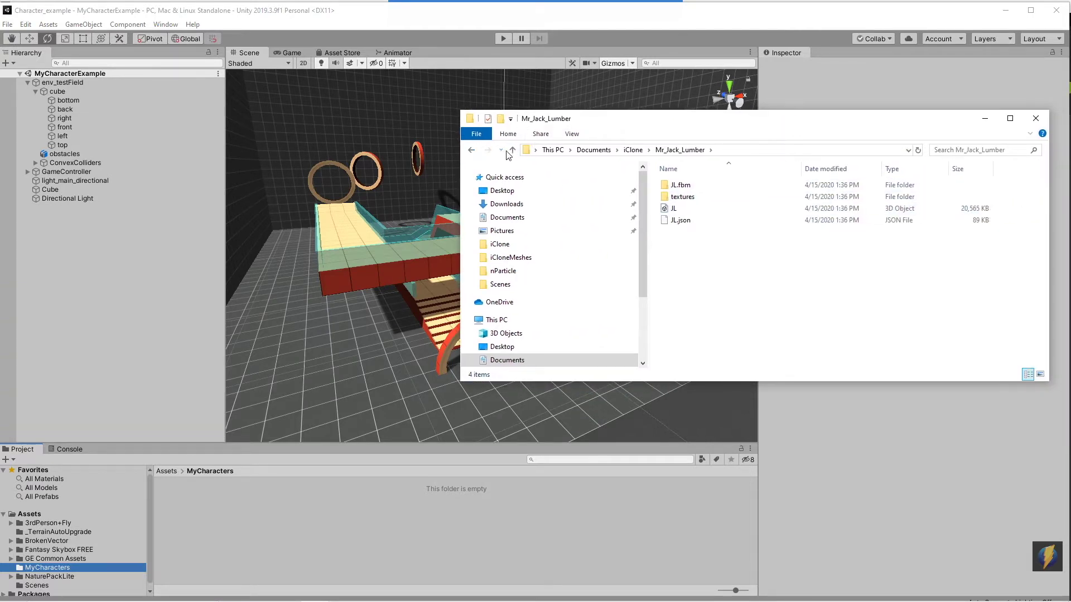
click(512, 150)
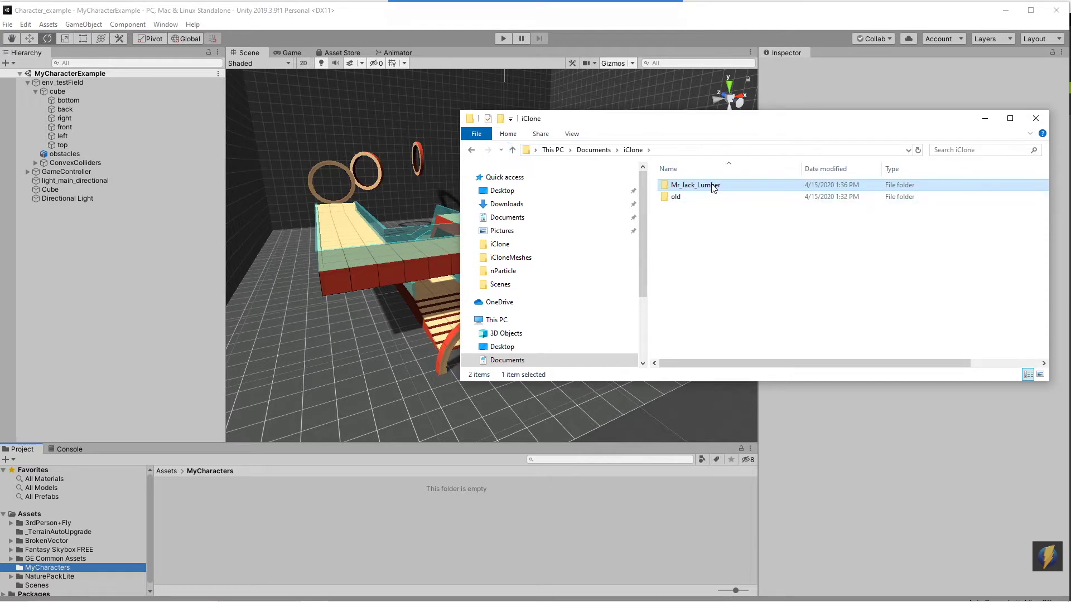
drag(712, 188, 346, 541)
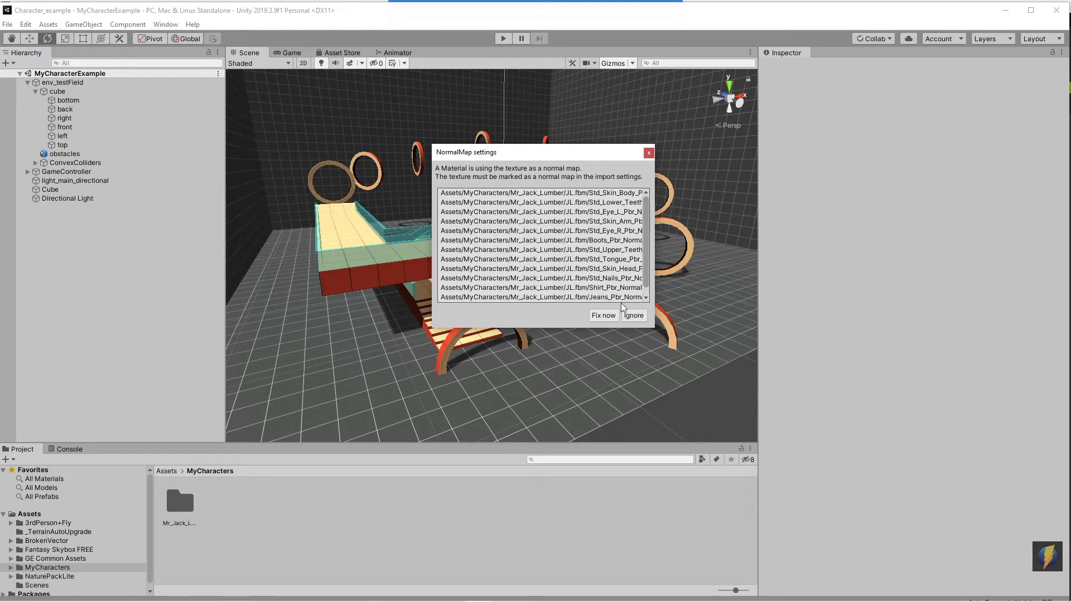
Fix the JL.fbm textures as normal maps and let the JL.fbx import finish.
click(603, 315)
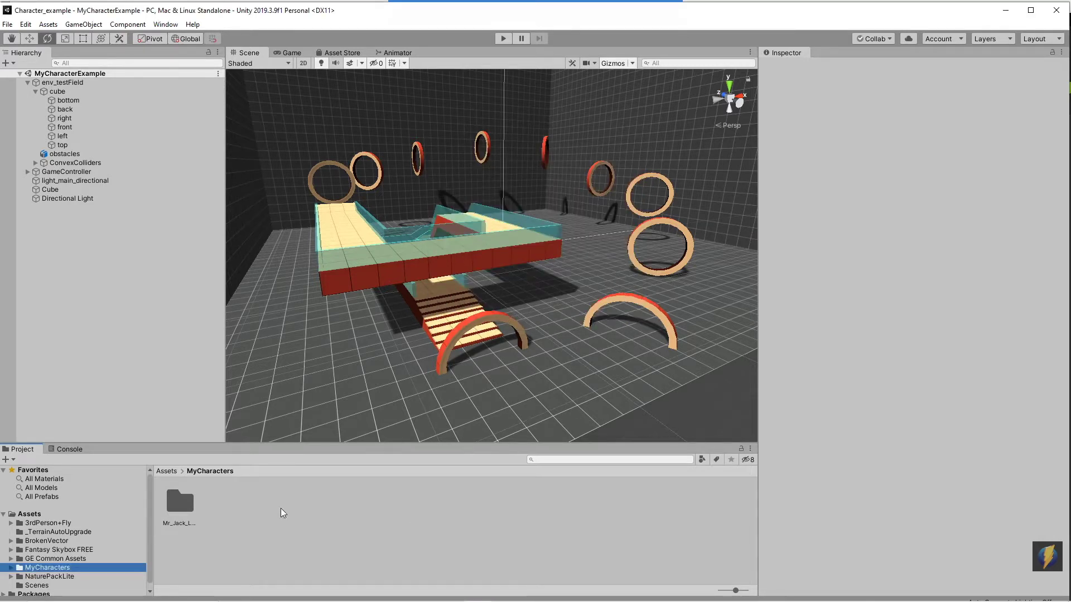
Select the JL model in Mr_Jack_Lumber and turn it to a side view in the preview.
double_click(176, 498)
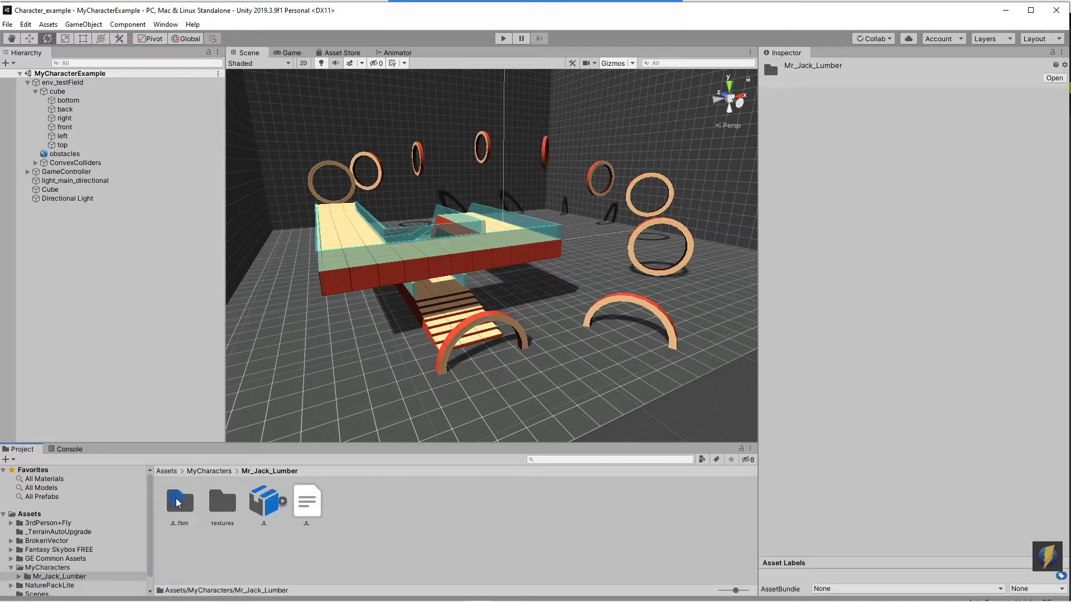
click(265, 511)
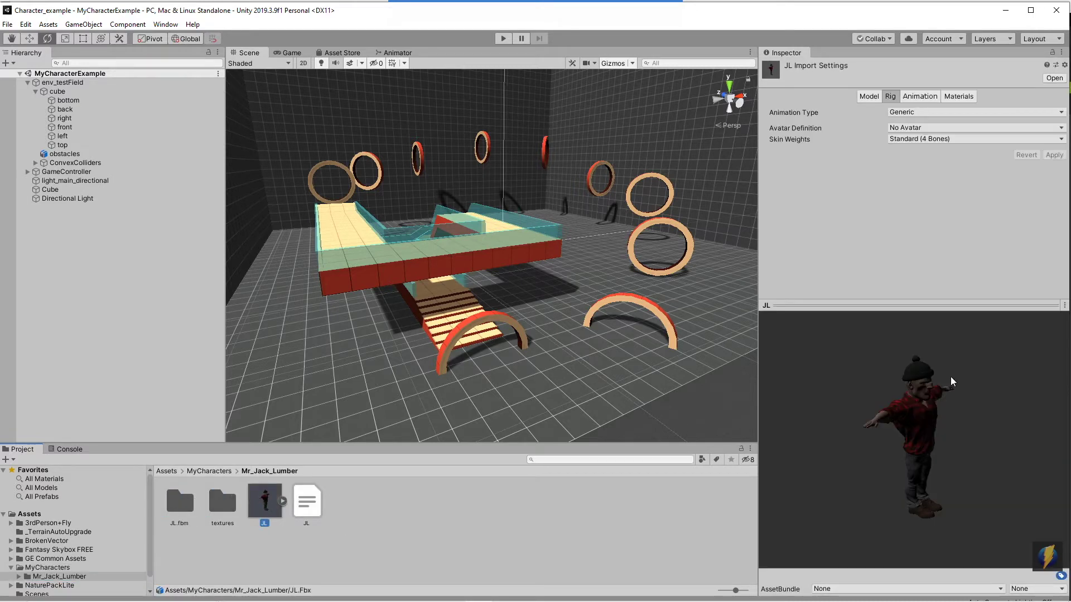
drag(969, 435, 784, 437)
drag(1006, 430, 757, 421)
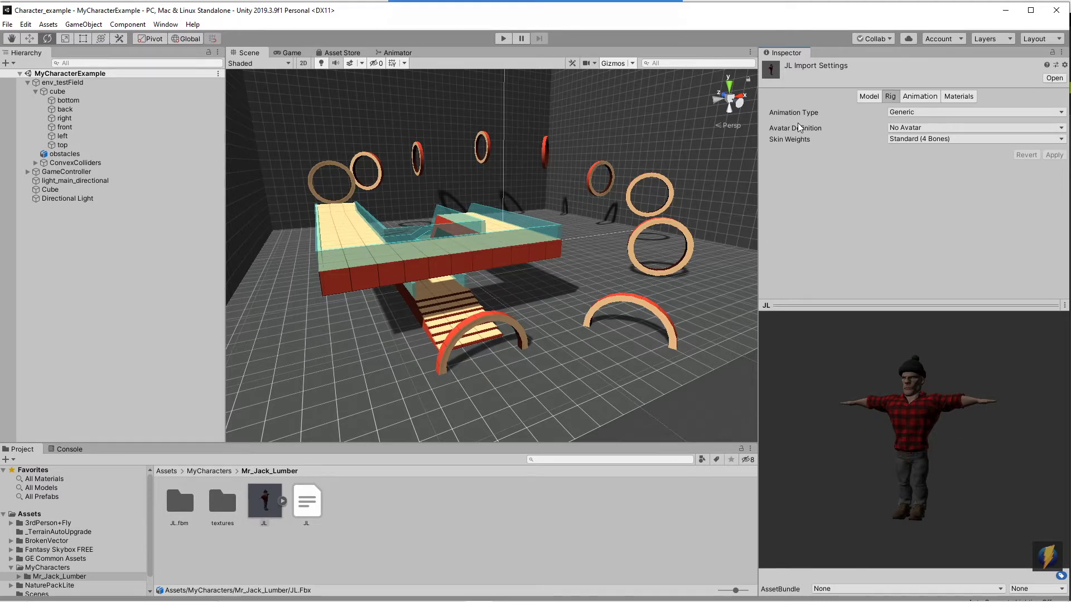
mouse_move(550, 8)
click(576, 24)
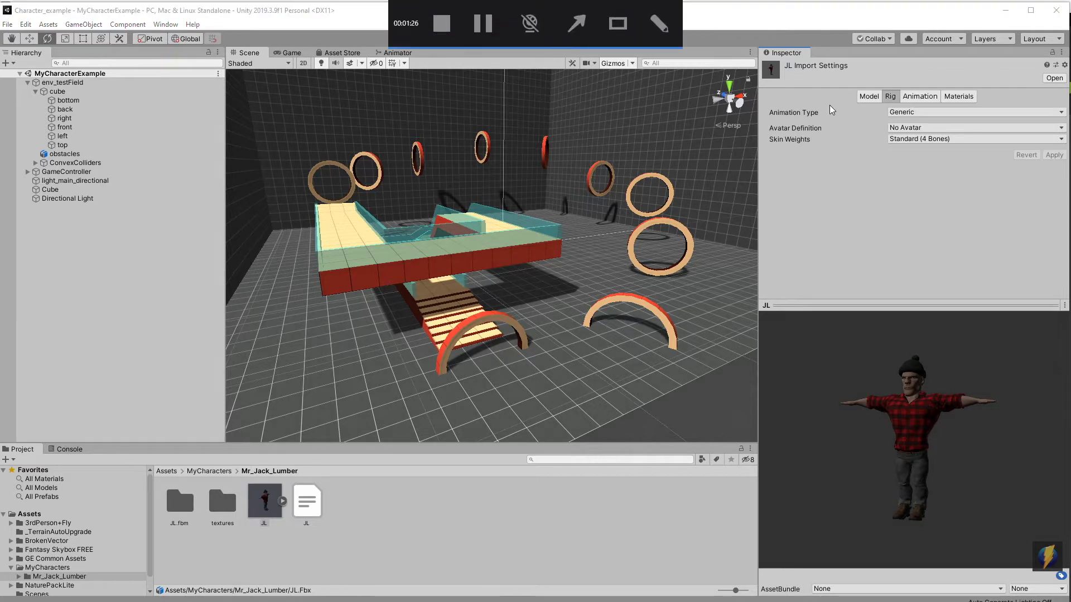
drag(624, 84, 884, 112)
Set JL's Animation Type to Humanoid, apply it, and bring up the JLAvatar bone mapping.
click(1061, 114)
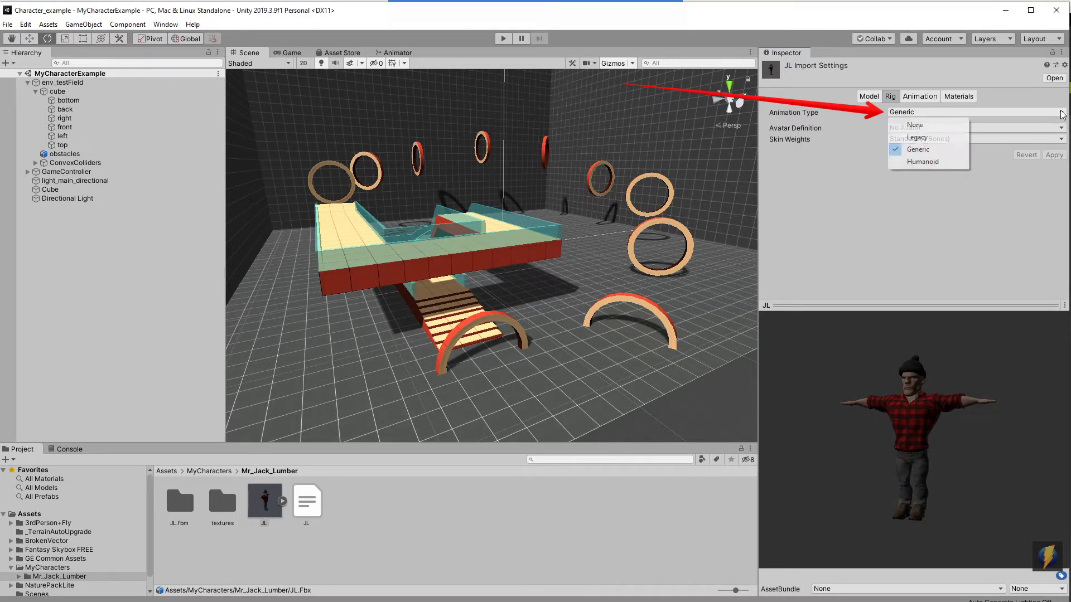
click(920, 162)
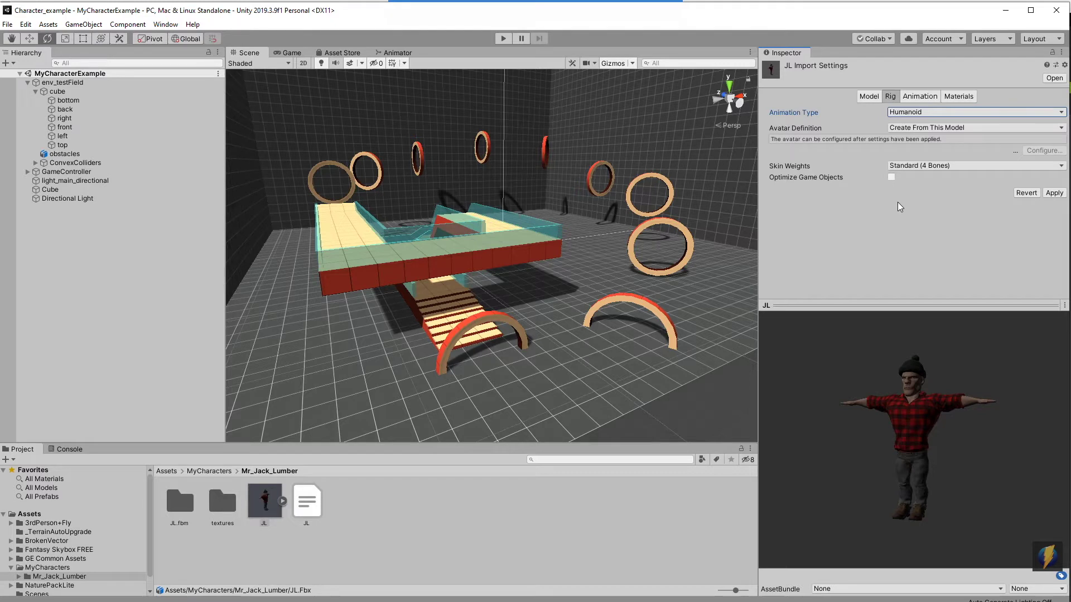
click(1054, 193)
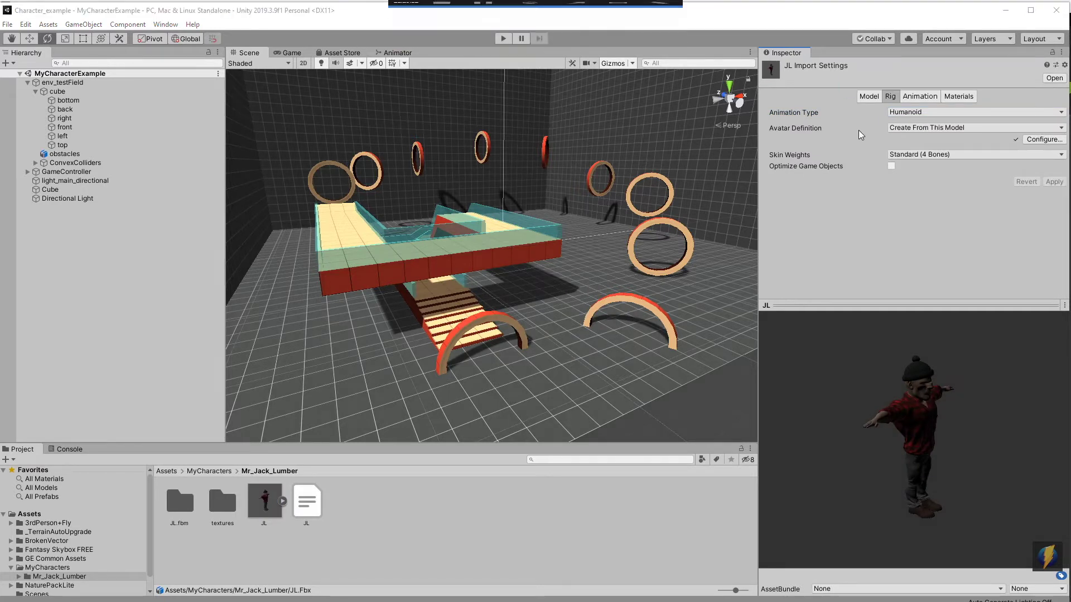
drag(835, 140, 1003, 139)
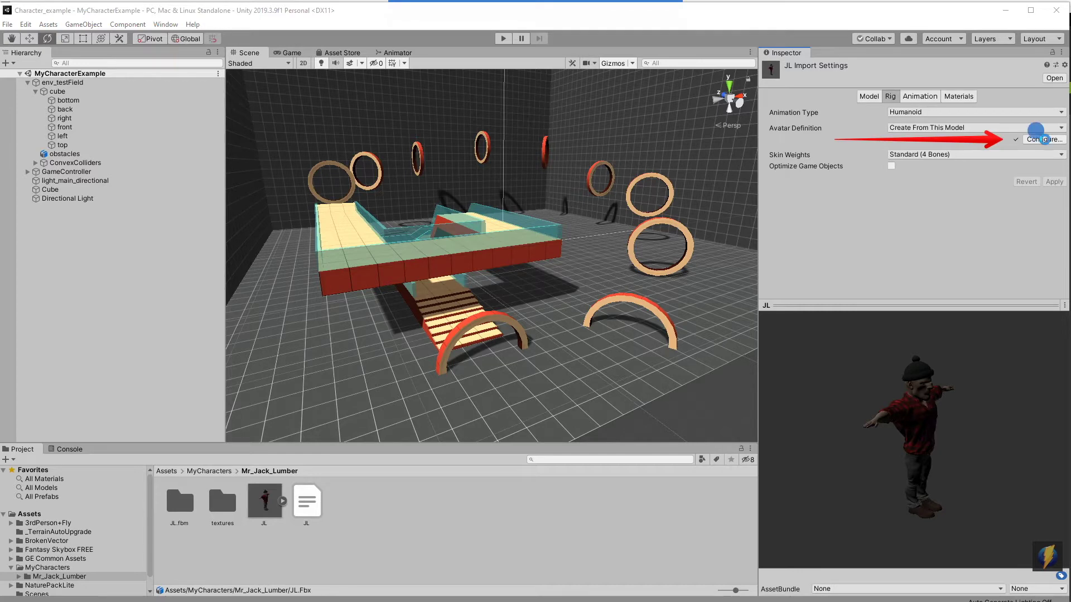
click(1043, 139)
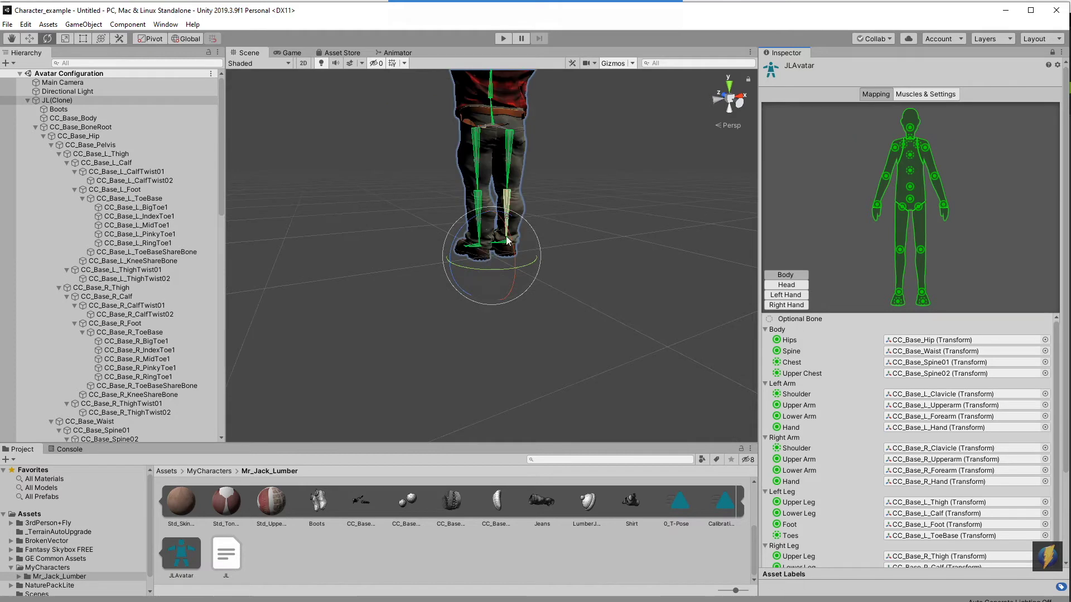
middle_drag(513, 132, 498, 298)
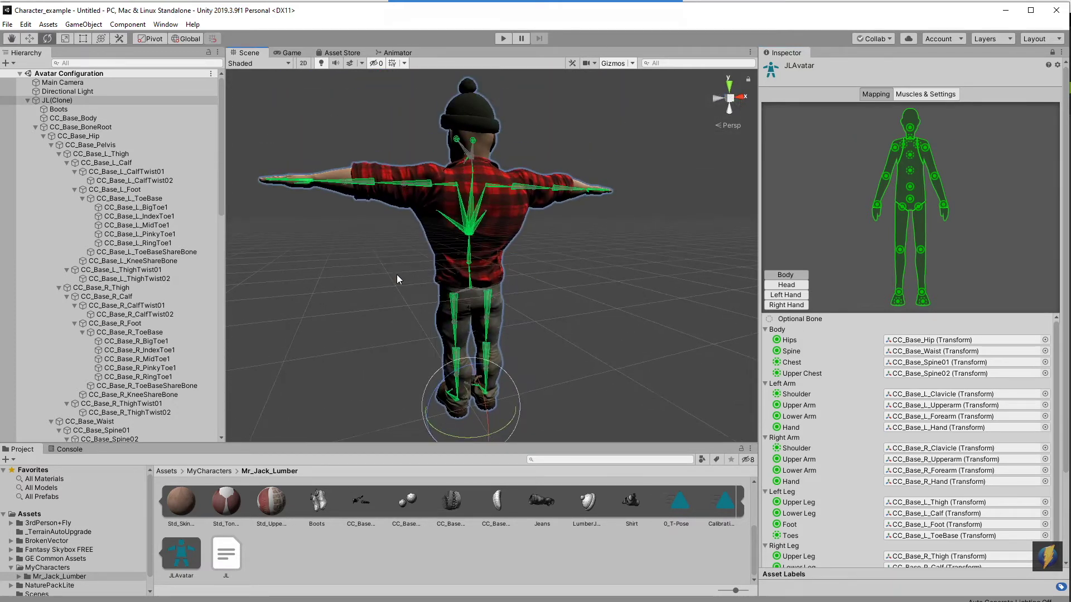
drag(397, 275, 794, 287)
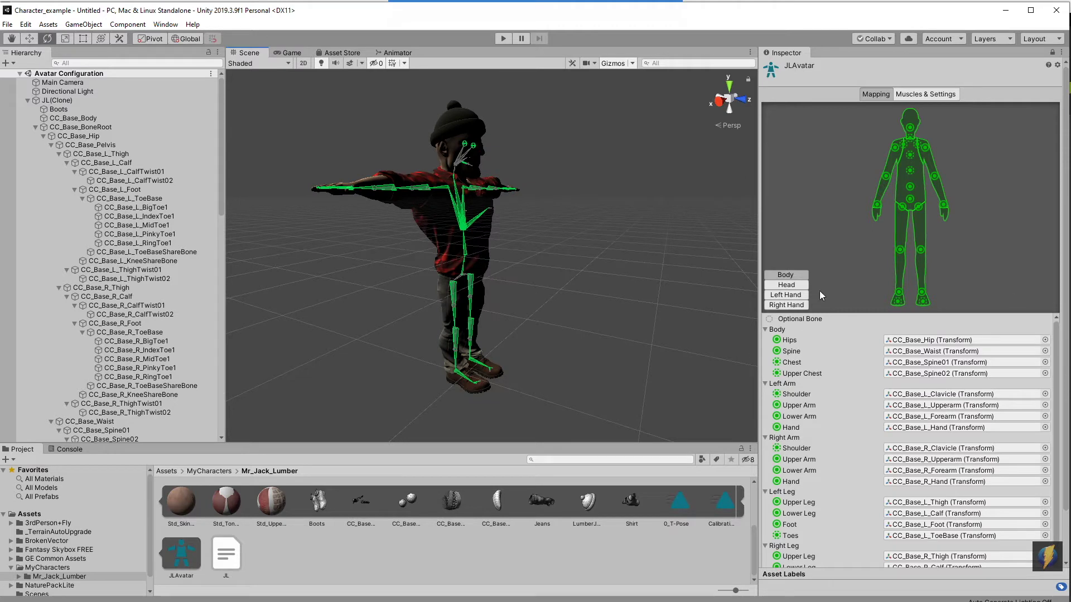
drag(1066, 346, 1066, 398)
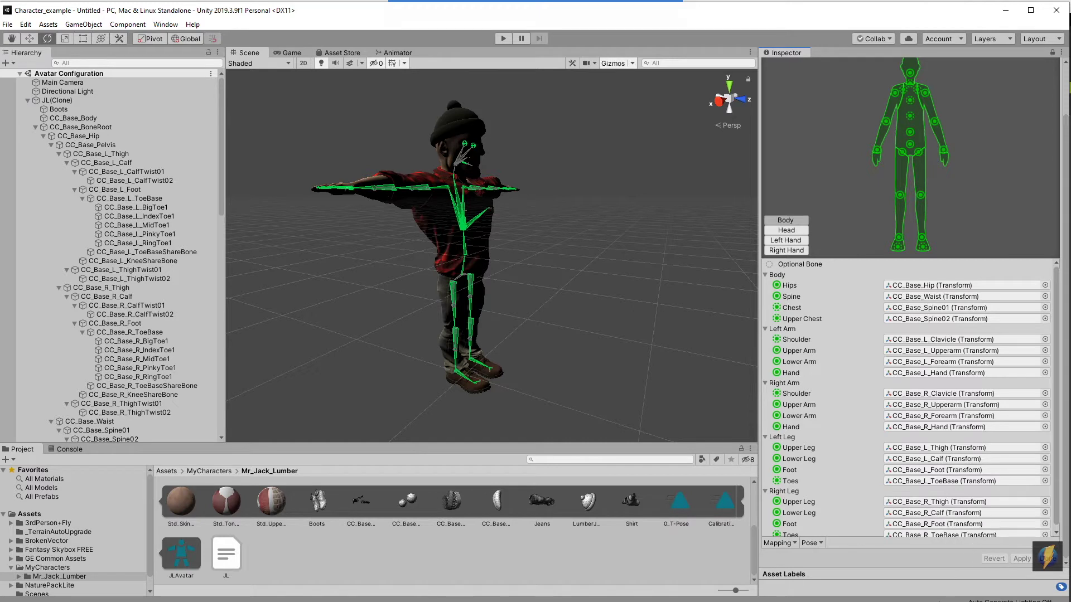
drag(1058, 368, 1060, 428)
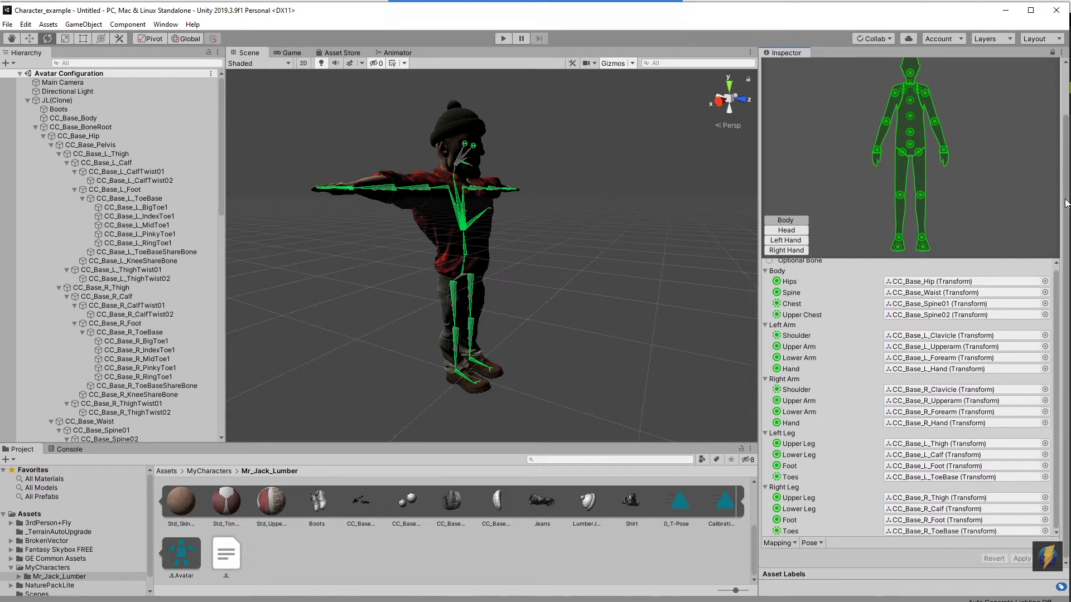
click(1066, 118)
drag(1066, 118, 1065, 345)
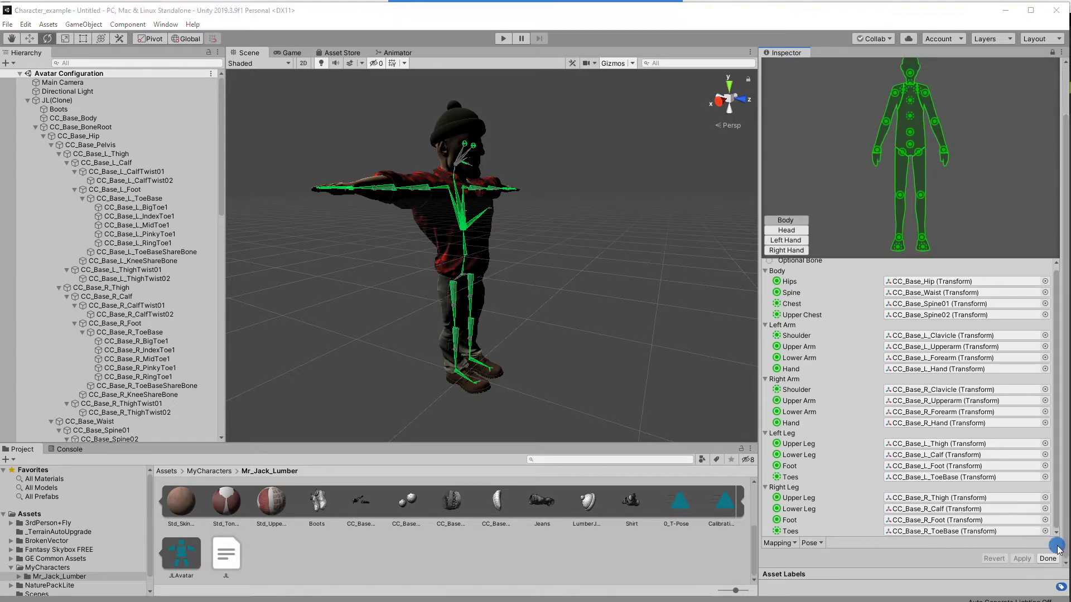
click(1047, 559)
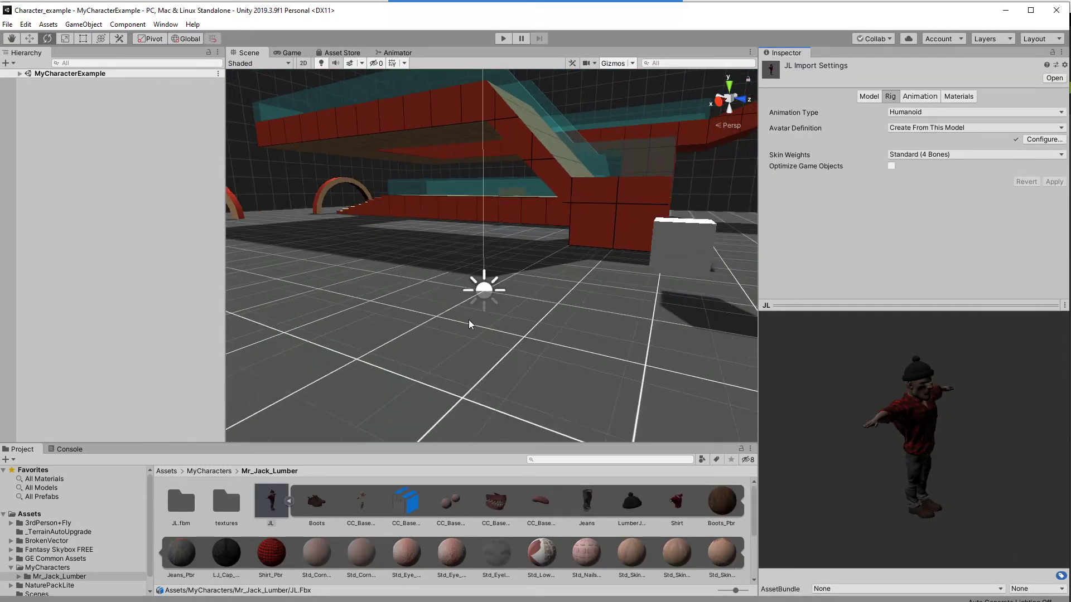
Drop the JL character into the test field near the arches and frame it from behind.
click(289, 501)
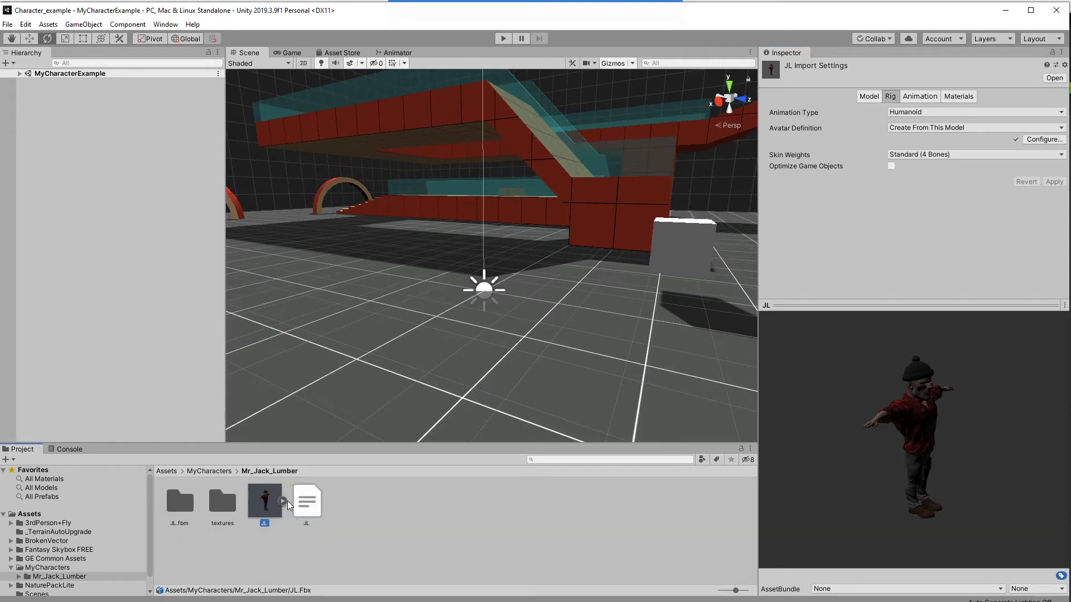
alt+drag(542, 313, 507, 303)
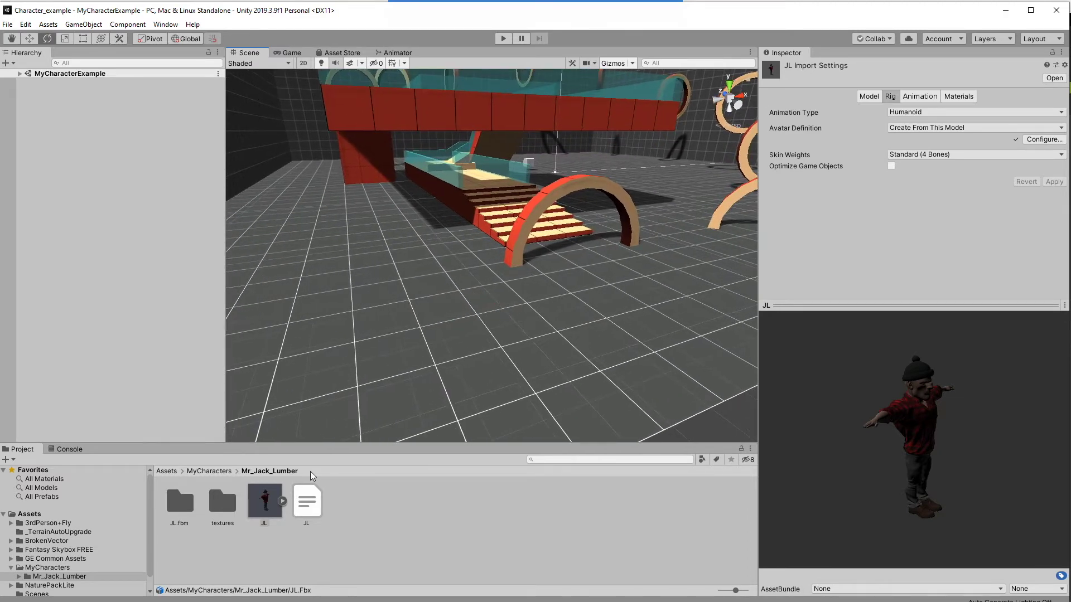
drag(265, 508, 489, 380)
key(f)
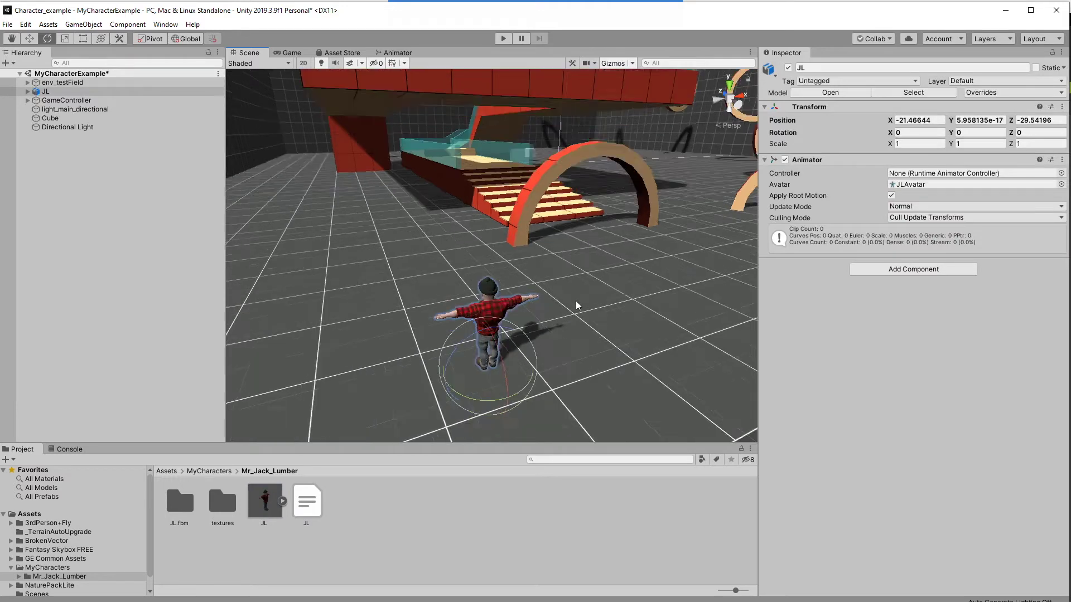
mouse_move(407, 299)
alt+mouse_down()
mouse_move(682, 268)
mouse_move(453, 237)
mouse_move(773, 279)
mouse_move(519, 278)
alt+mouse_up()
alt+right_drag(518, 279, 580, 283)
mouse_move(580, 282)
alt+mouse_down()
mouse_move(130, 284)
mouse_move(383, 277)
alt+mouse_up()
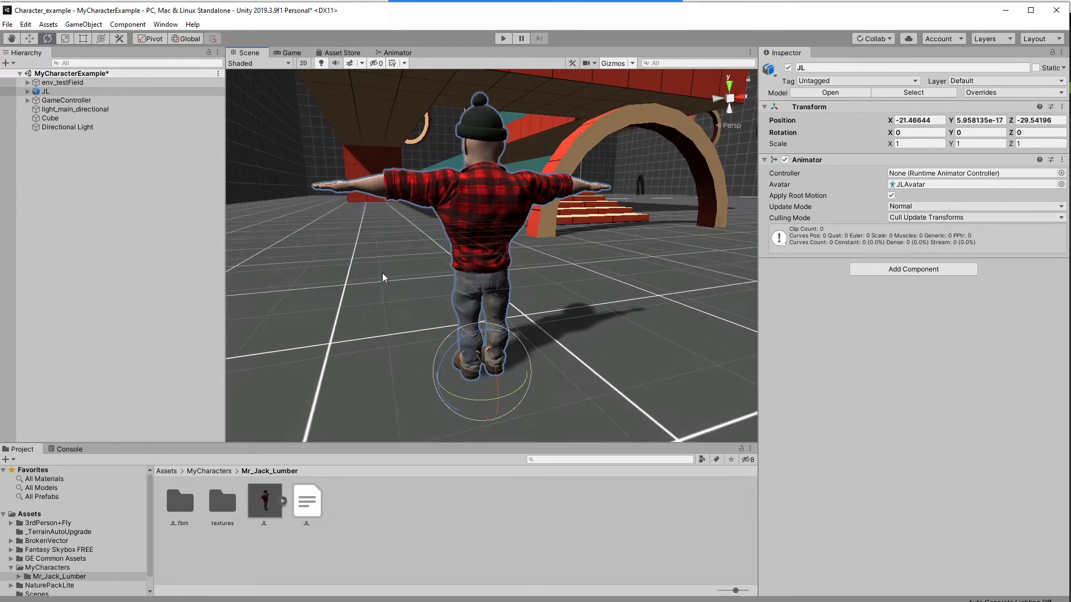
click(1061, 174)
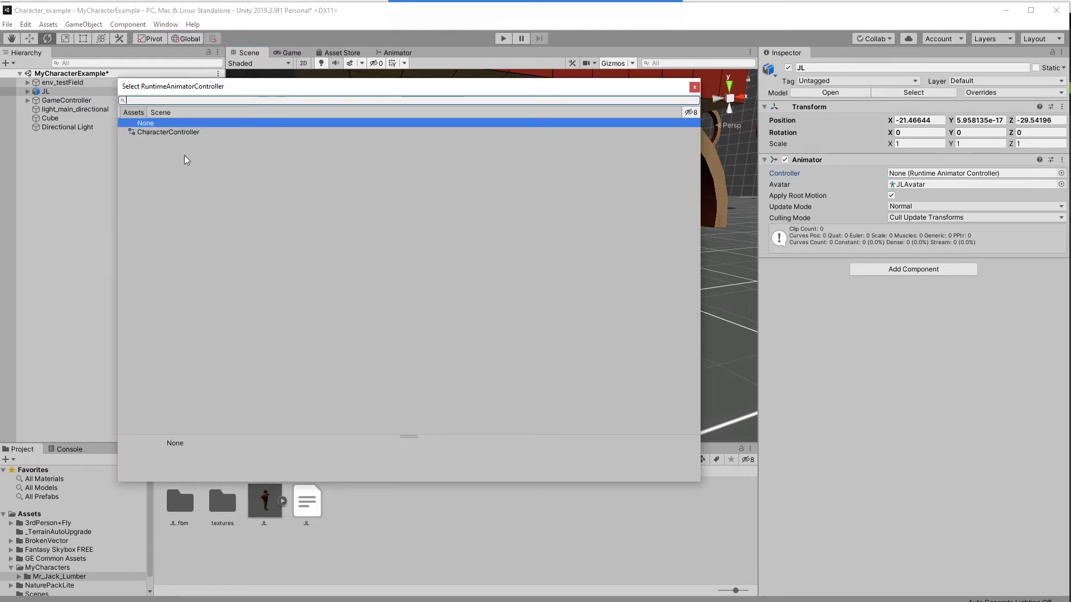
click(163, 132)
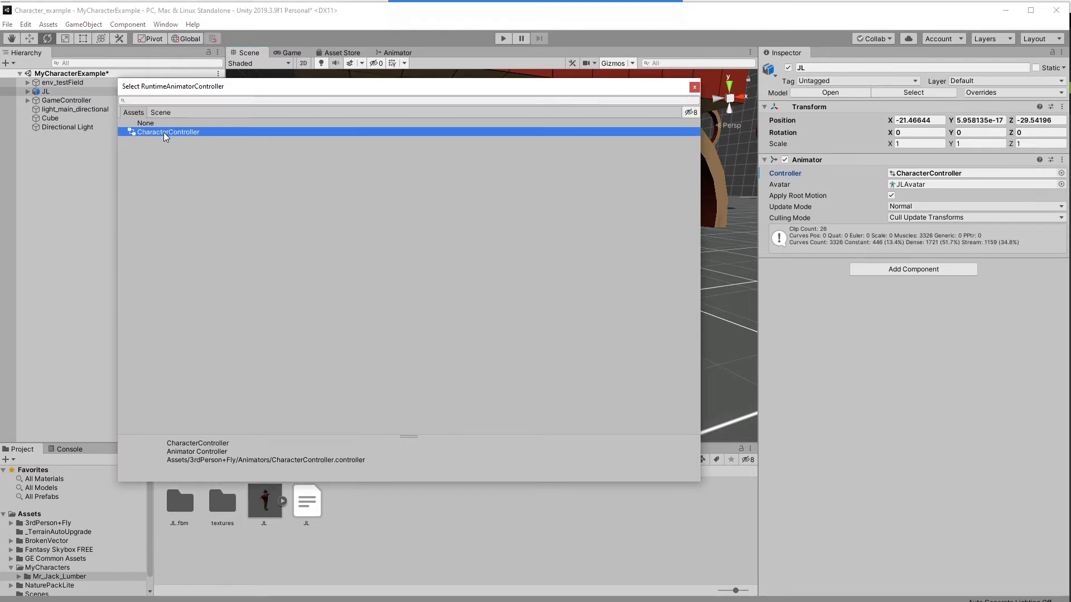
double_click(163, 132)
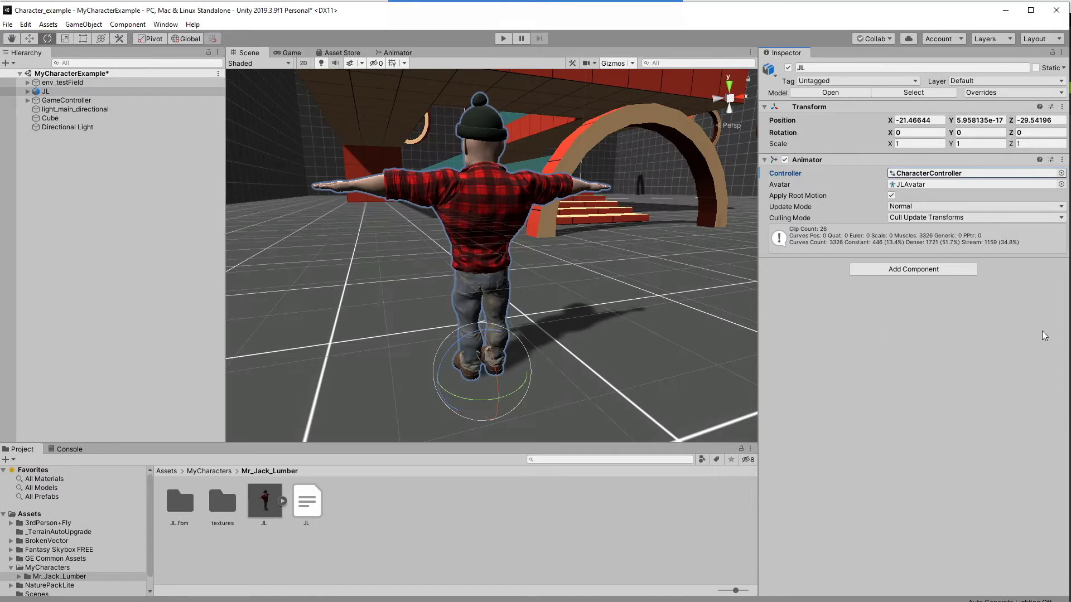
double_click(941, 174)
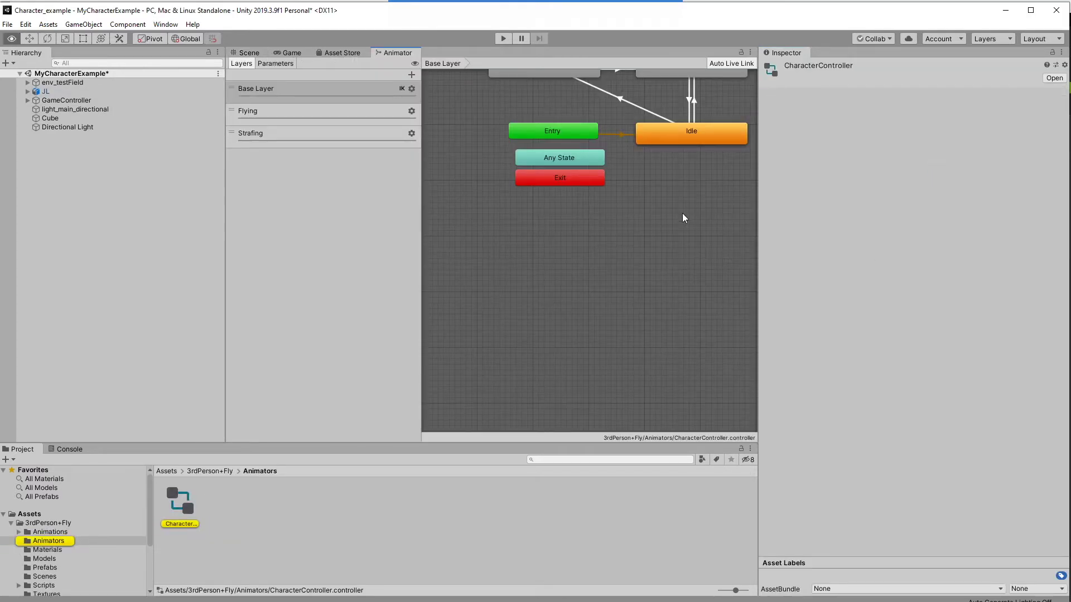
middle_drag(682, 213, 643, 367)
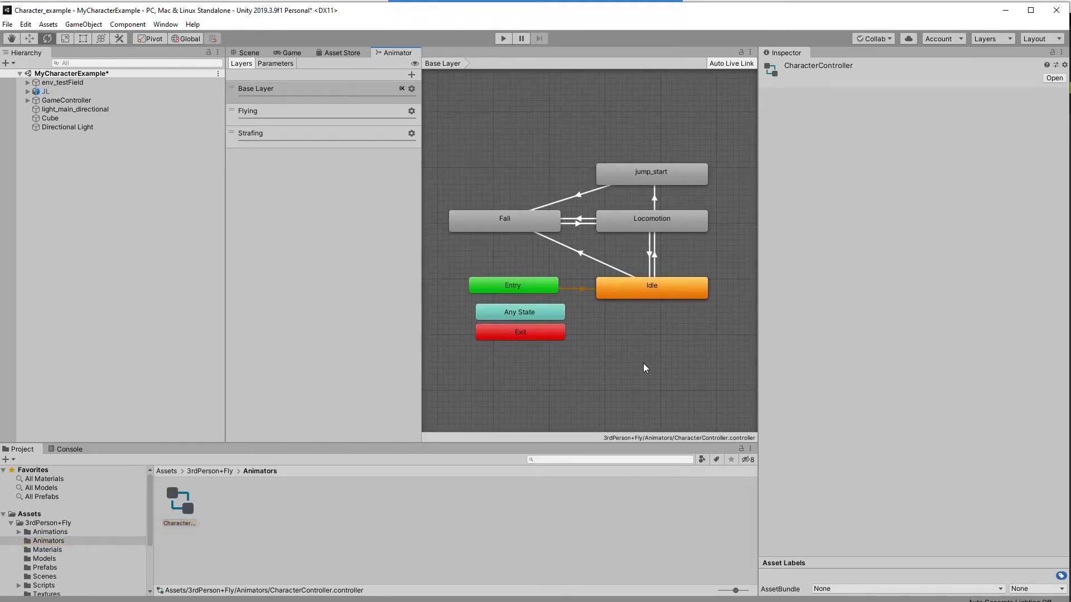
click(500, 219)
click(652, 223)
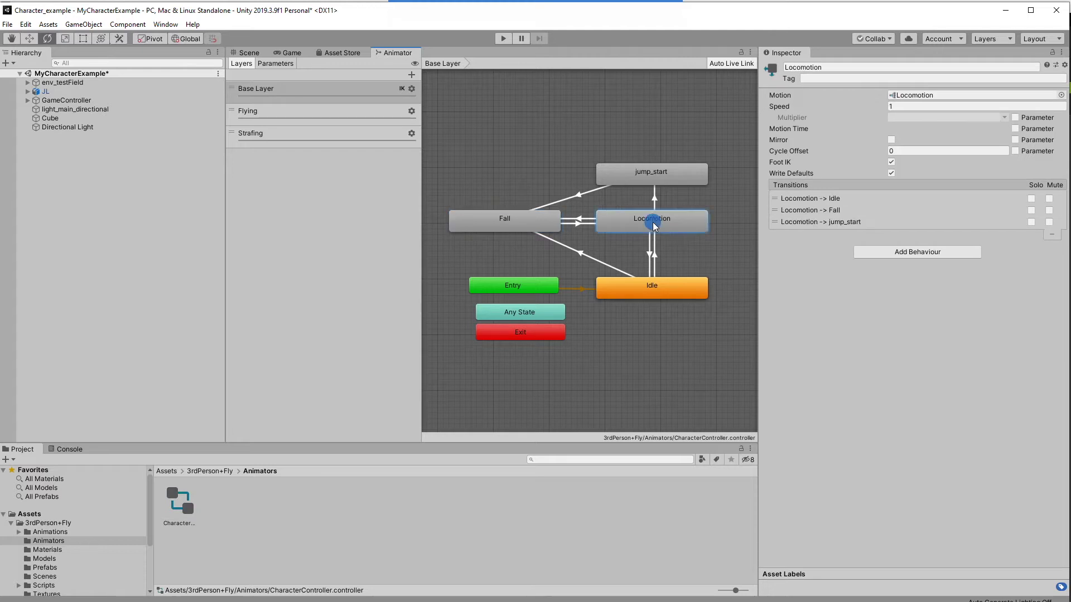
click(663, 289)
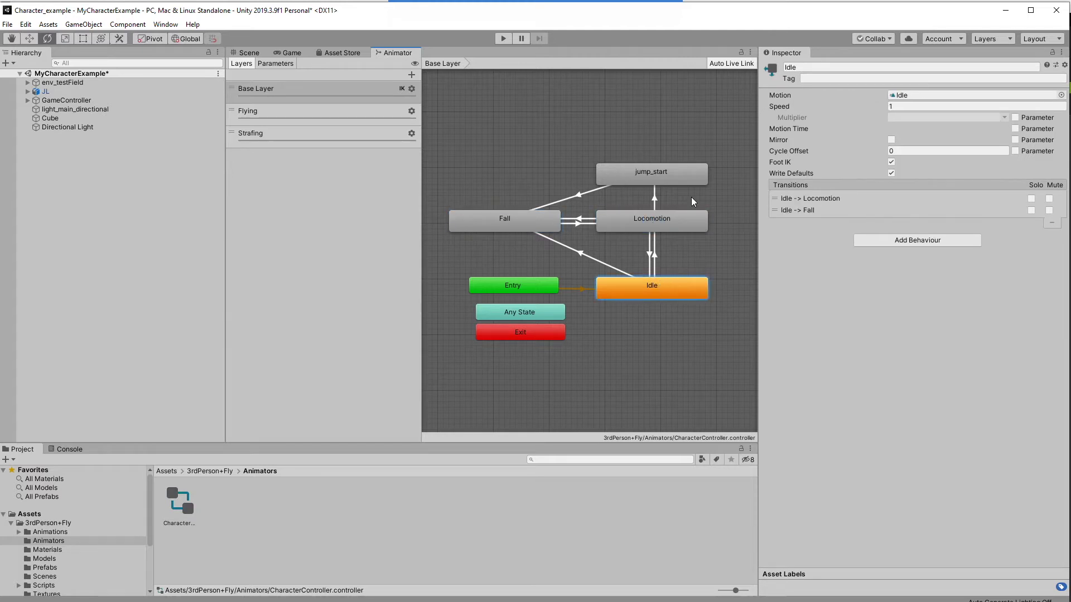
click(667, 176)
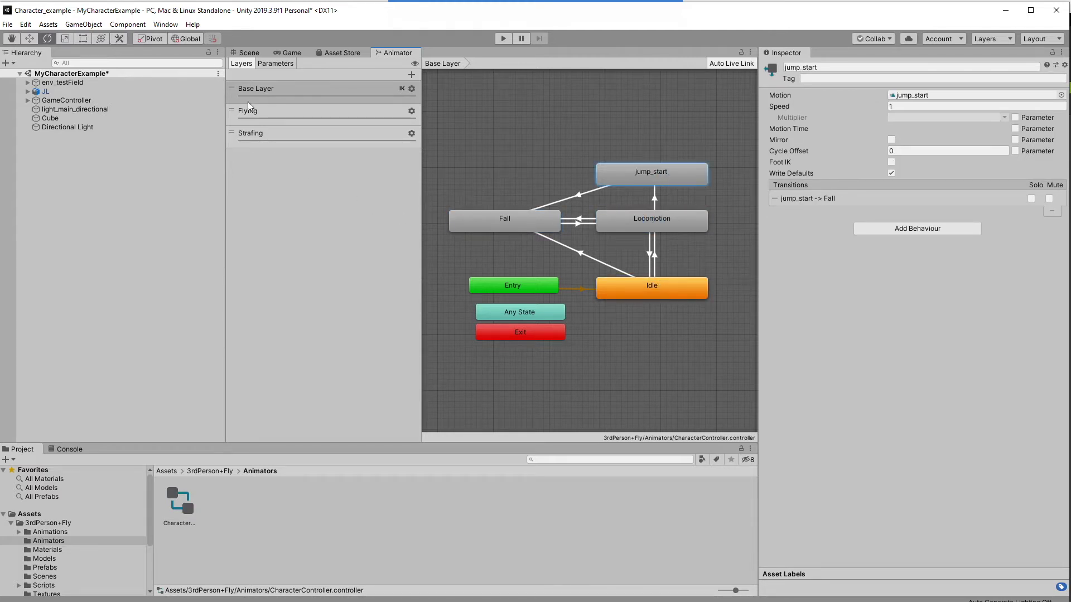
click(248, 53)
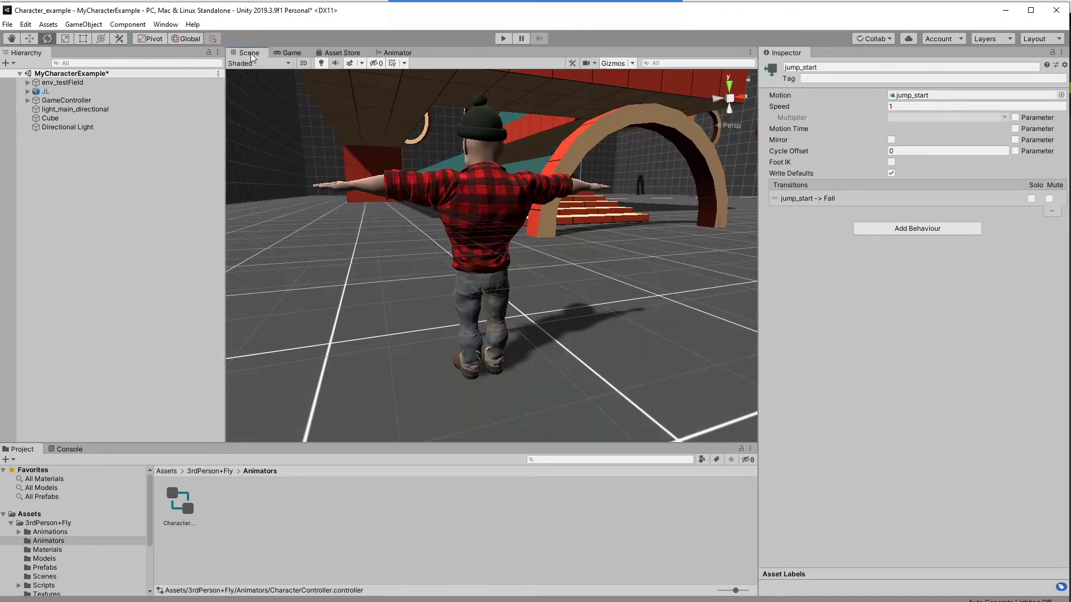
Add a Rigidbody to JL, freeze its X, Y and Z rotation, and set mass to 70.
alt+drag(561, 244, 536, 248)
click(56, 91)
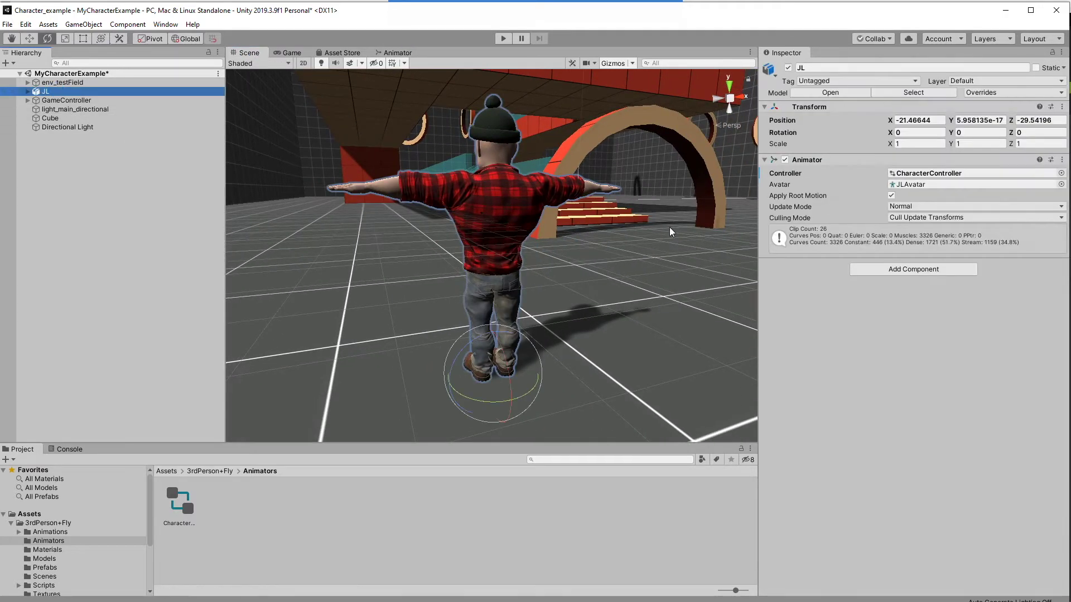
click(901, 269)
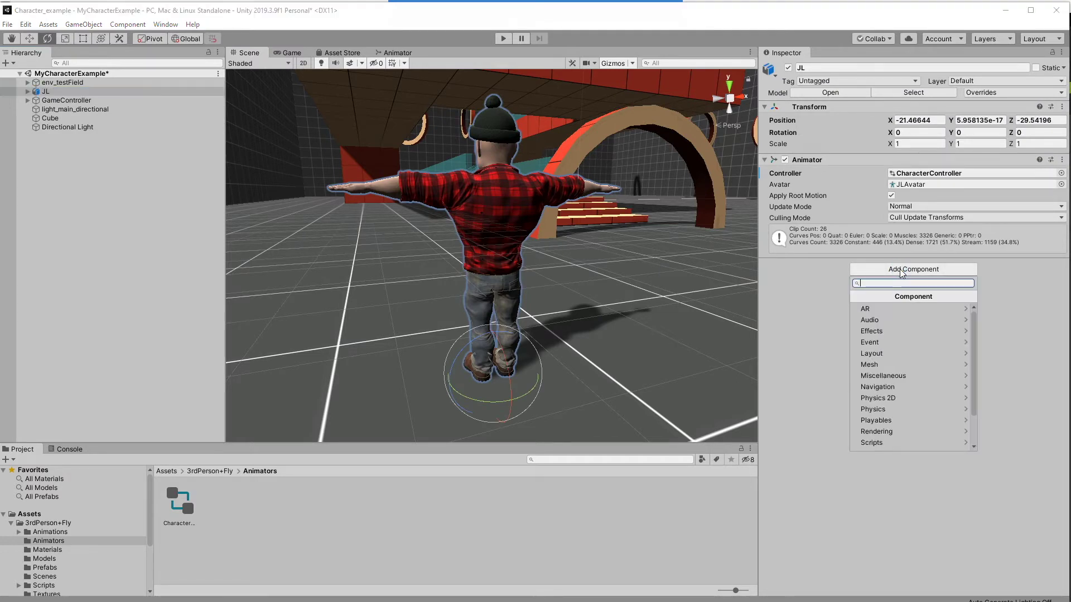
click(885, 408)
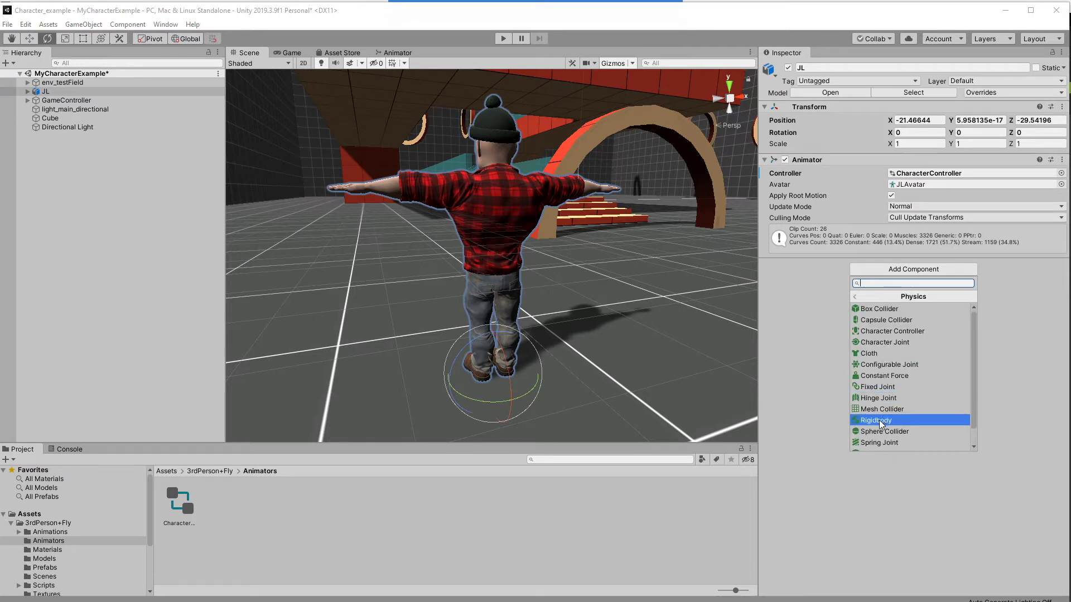
click(879, 420)
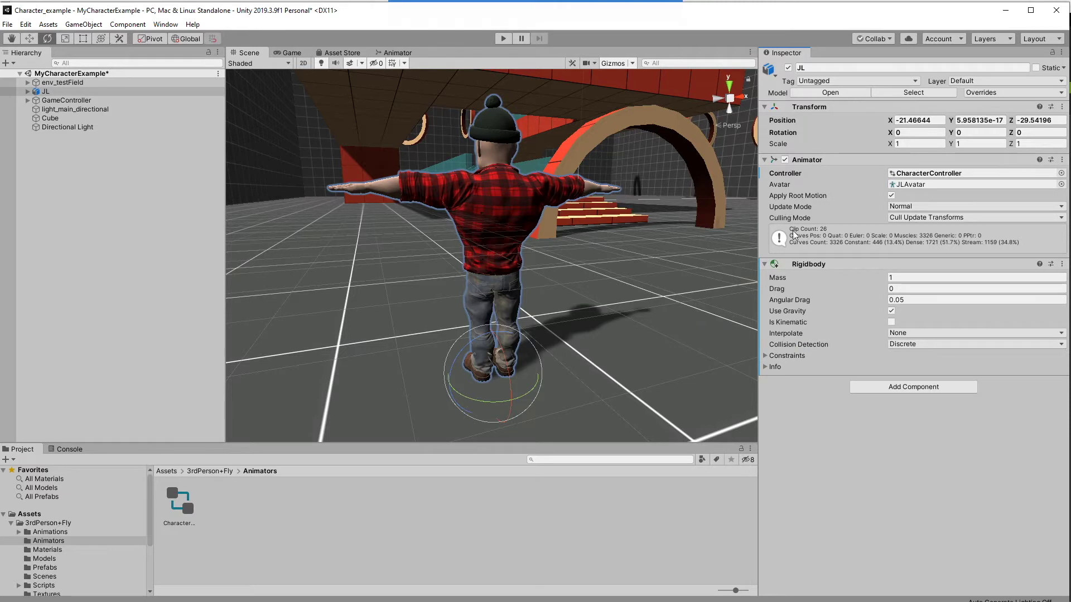
click(766, 357)
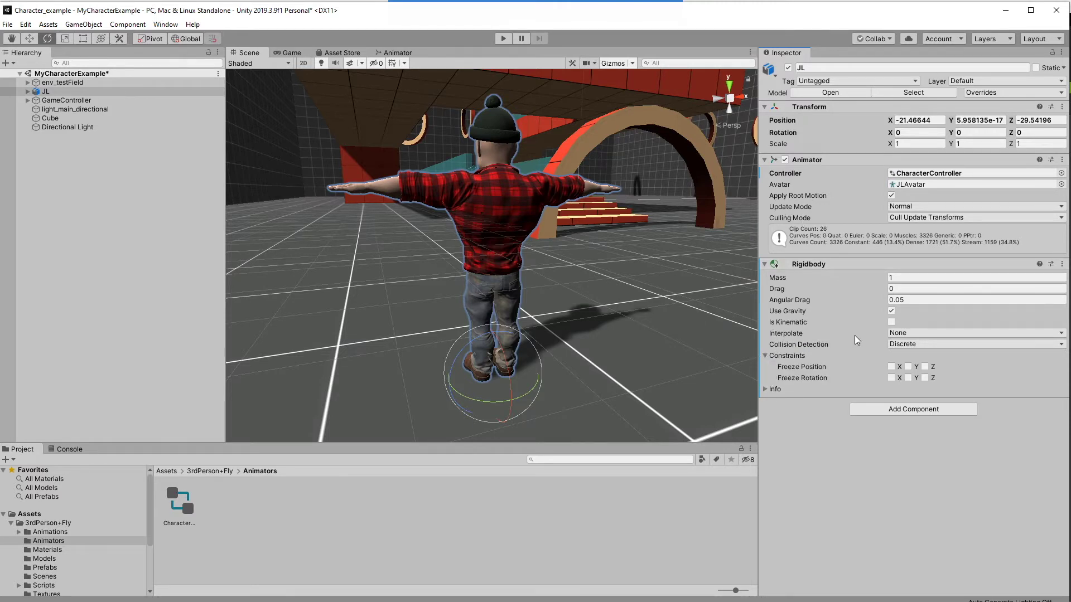
click(891, 378)
click(908, 379)
click(925, 378)
click(937, 277)
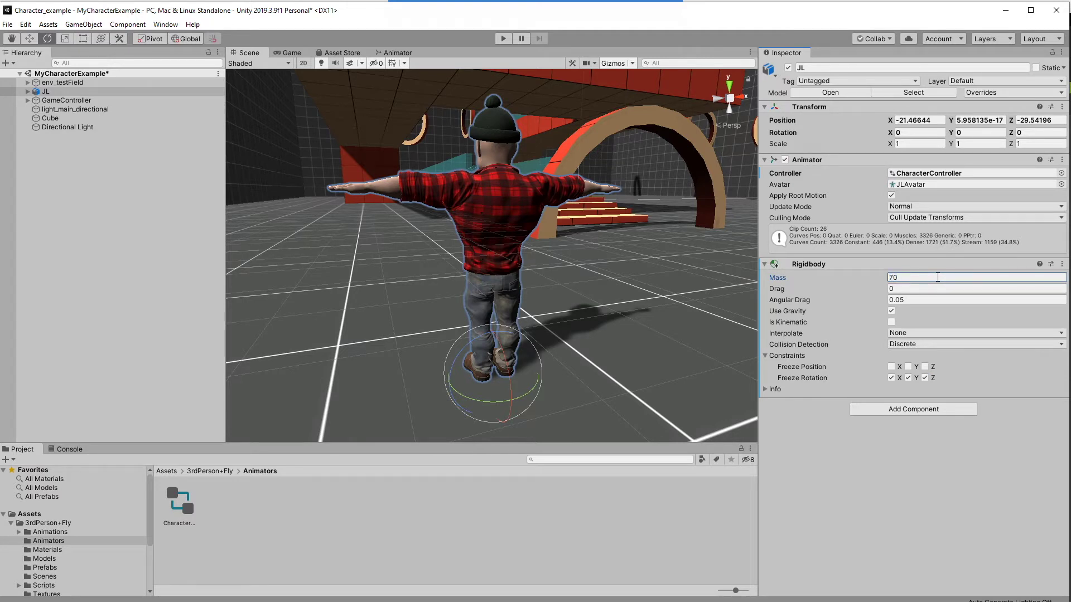
Add a Capsule Collider to JL with Center Y 0.77, Radius 0.34 and Height 1.58.
click(912, 412)
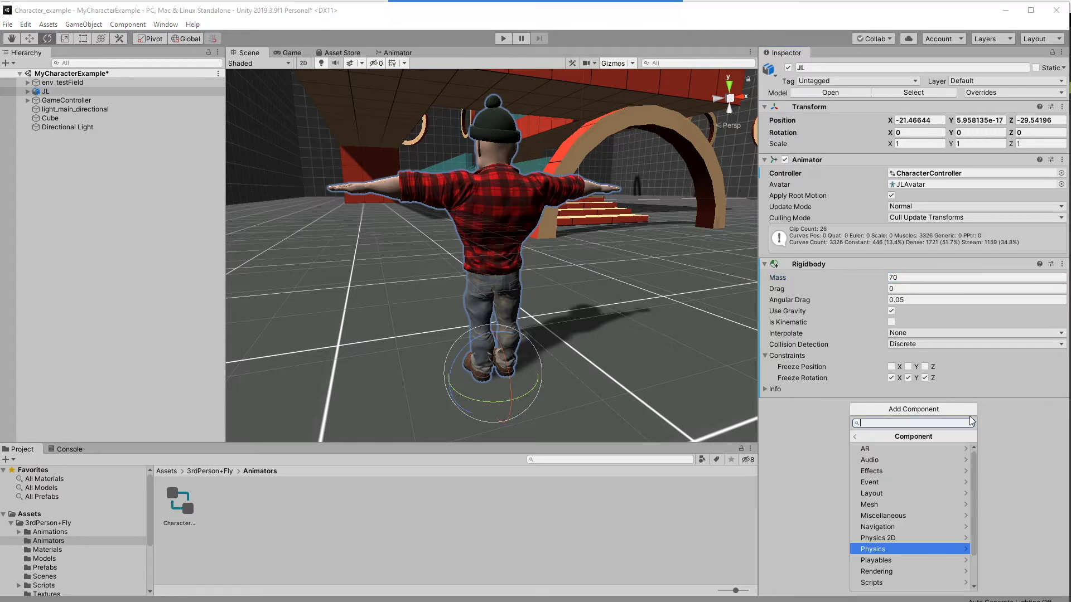
click(900, 549)
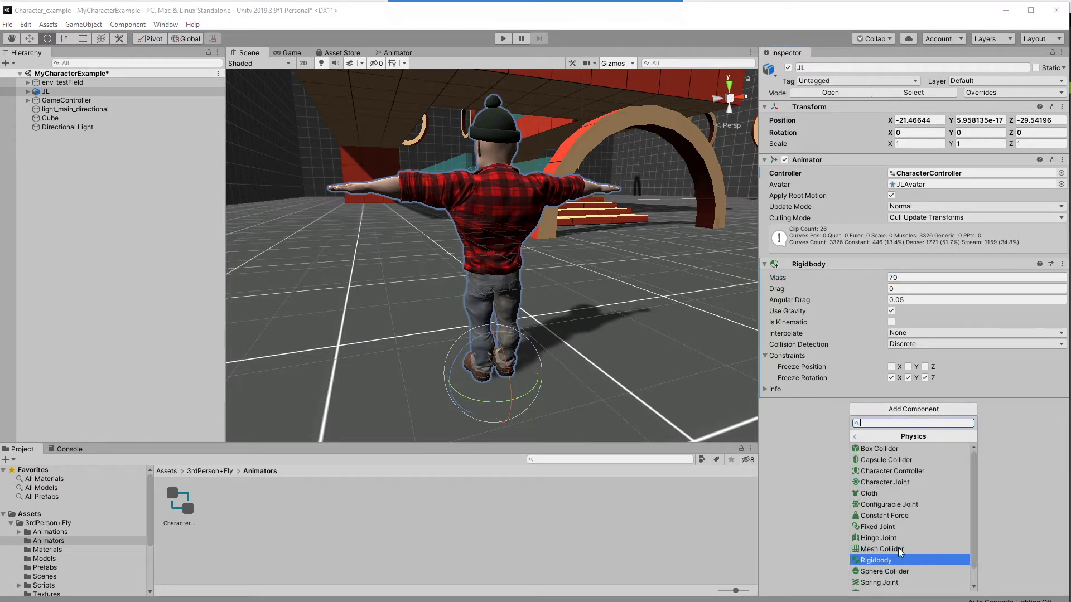
click(909, 460)
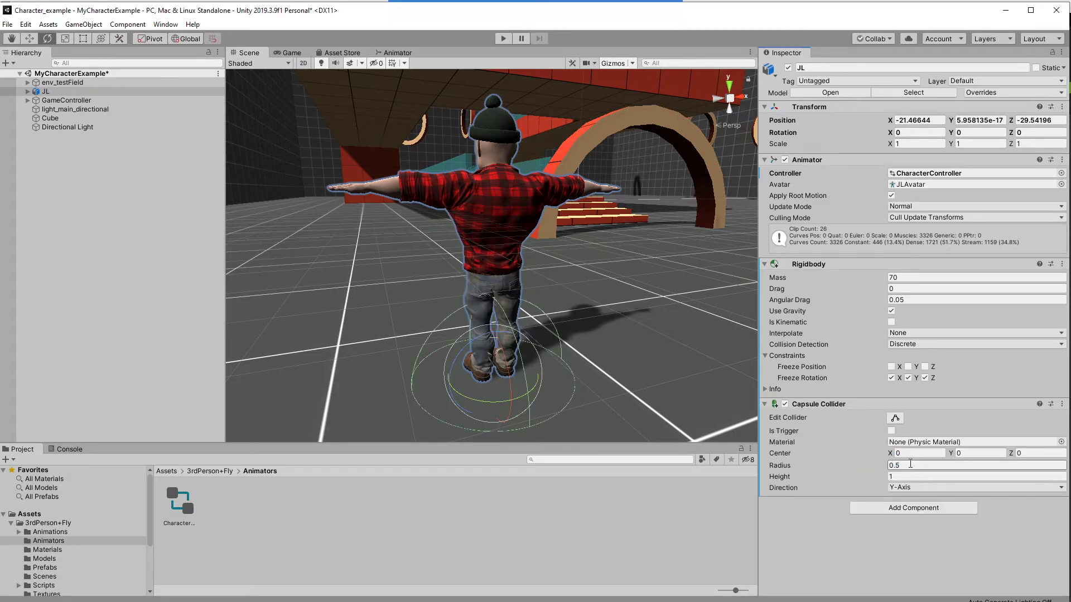
click(743, 97)
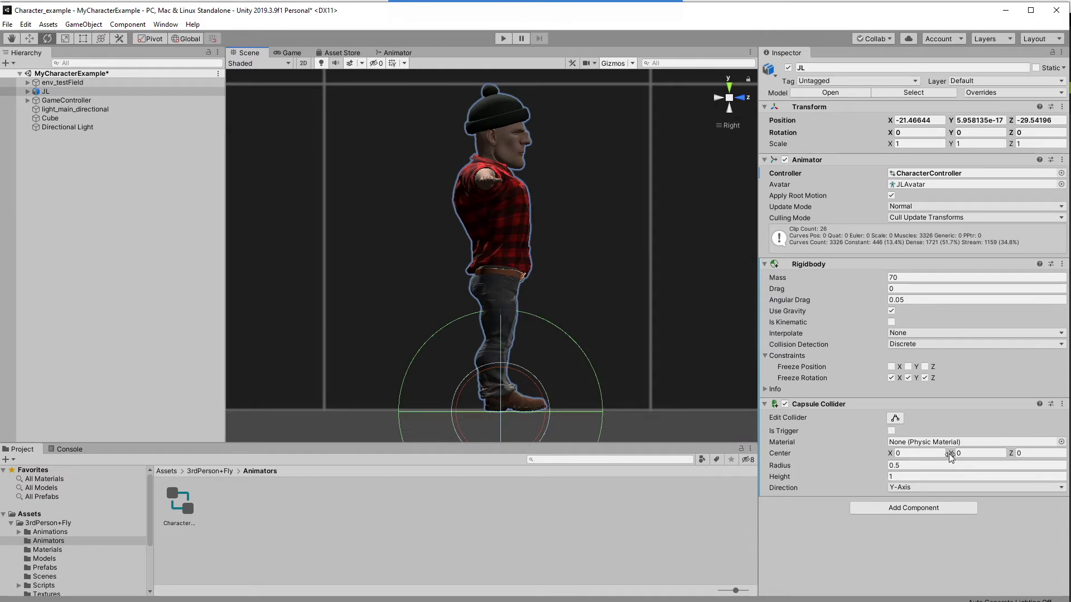
drag(951, 456, 960, 458)
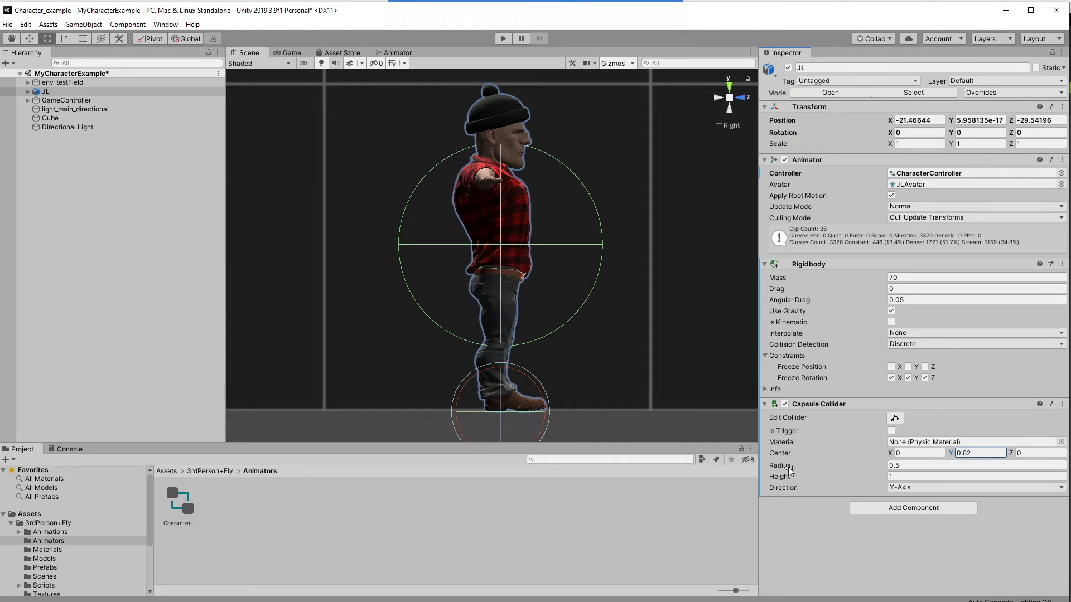
drag(783, 465, 778, 466)
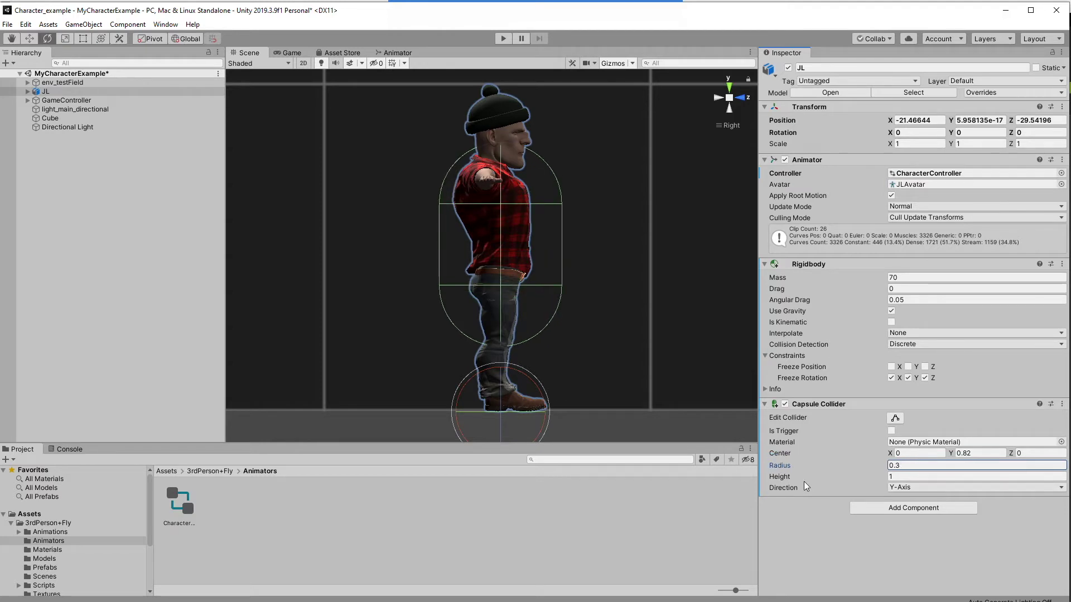
drag(804, 481, 948, 453)
alt+drag(748, 161, 641, 167)
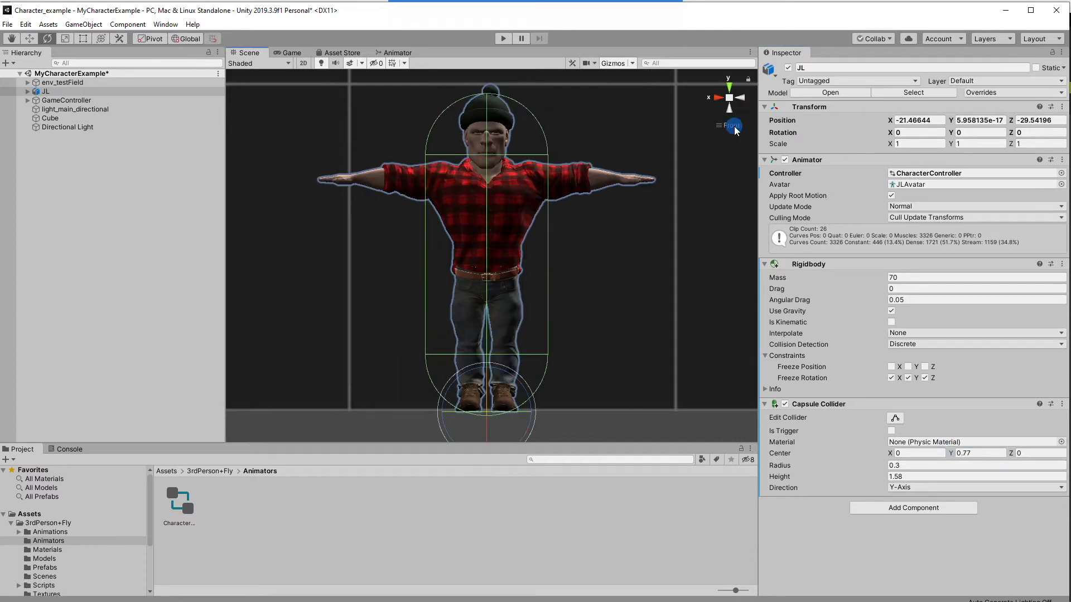
drag(781, 466, 785, 467)
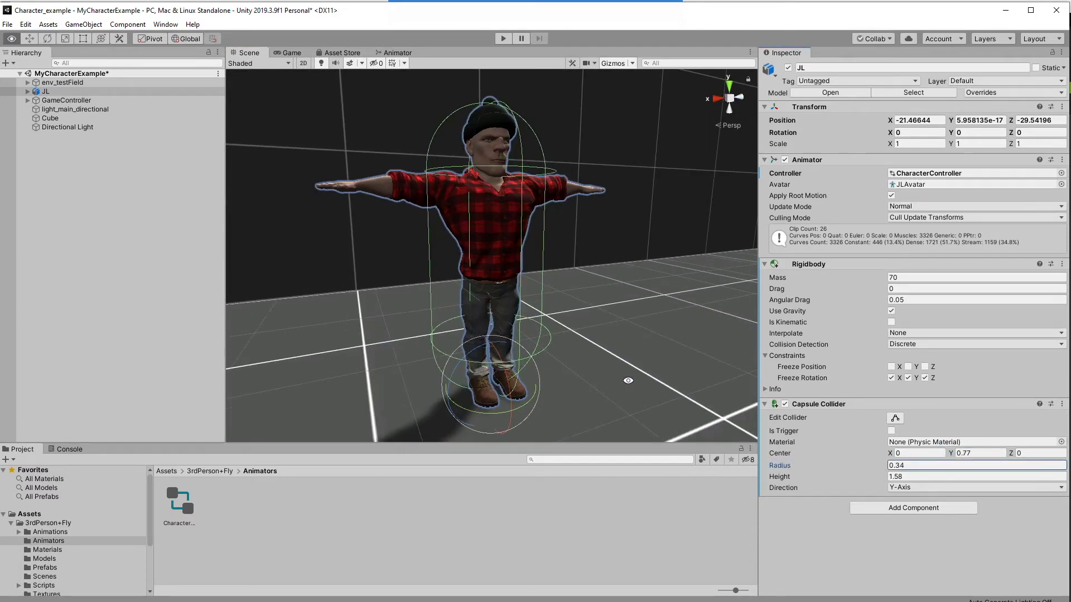
alt+drag(627, 375, 628, 354)
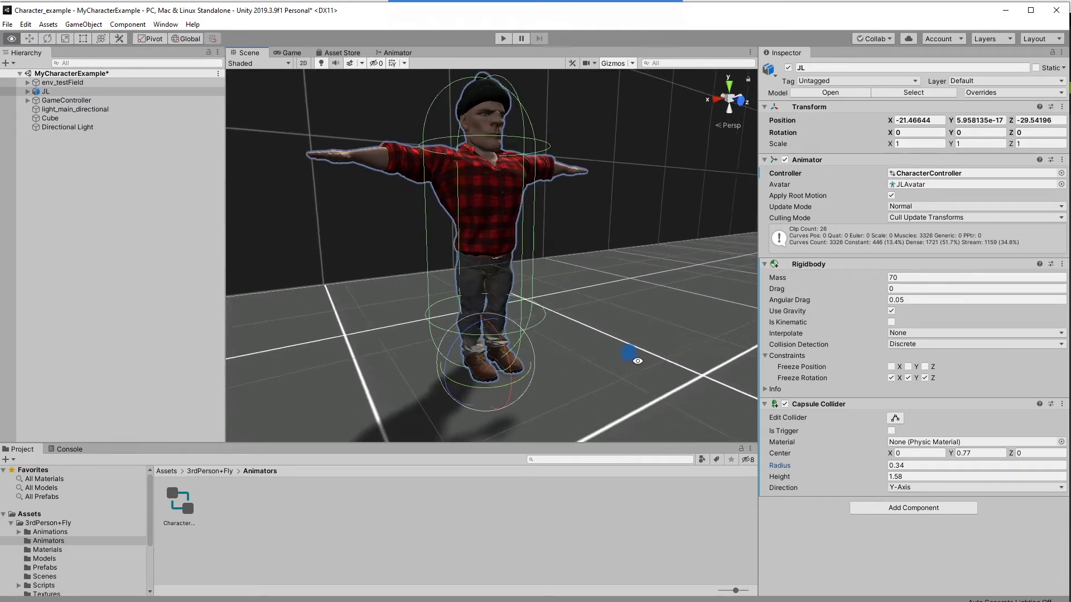
Add the Basic Behaviour script to JL.
click(902, 506)
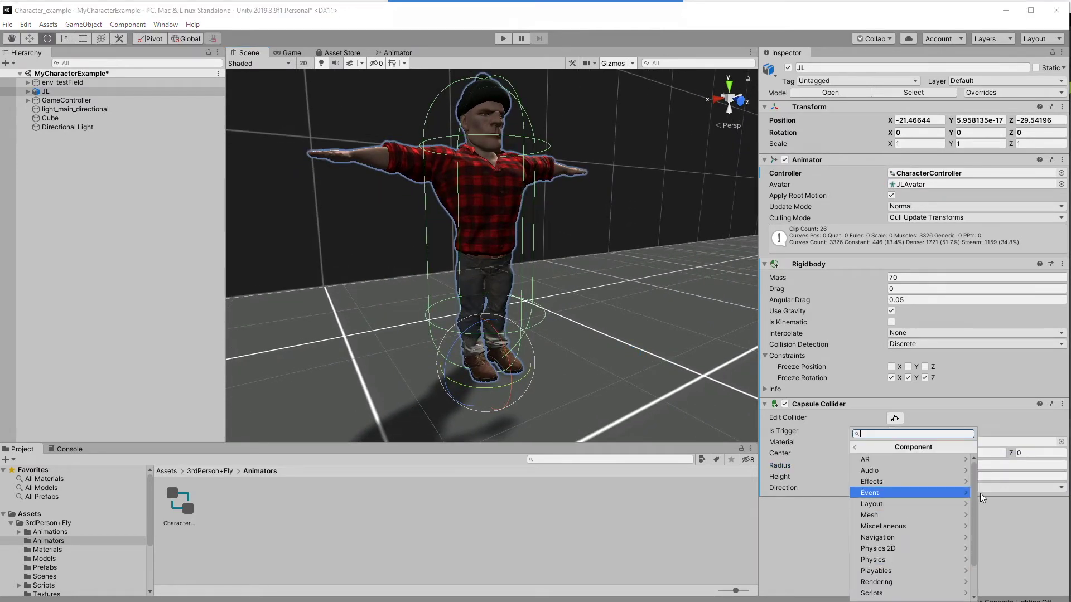
click(879, 594)
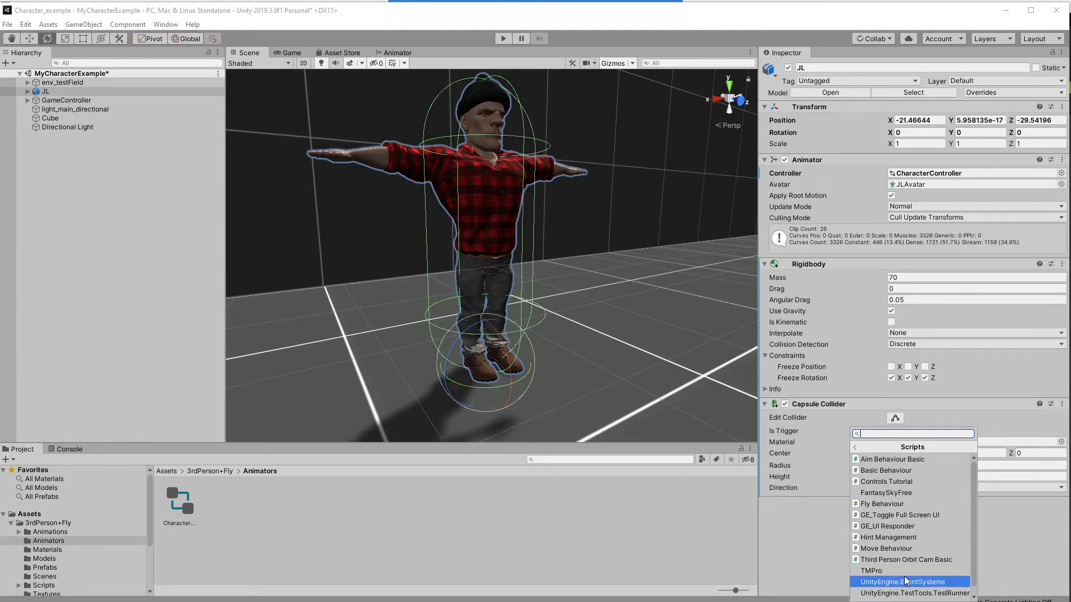
click(905, 470)
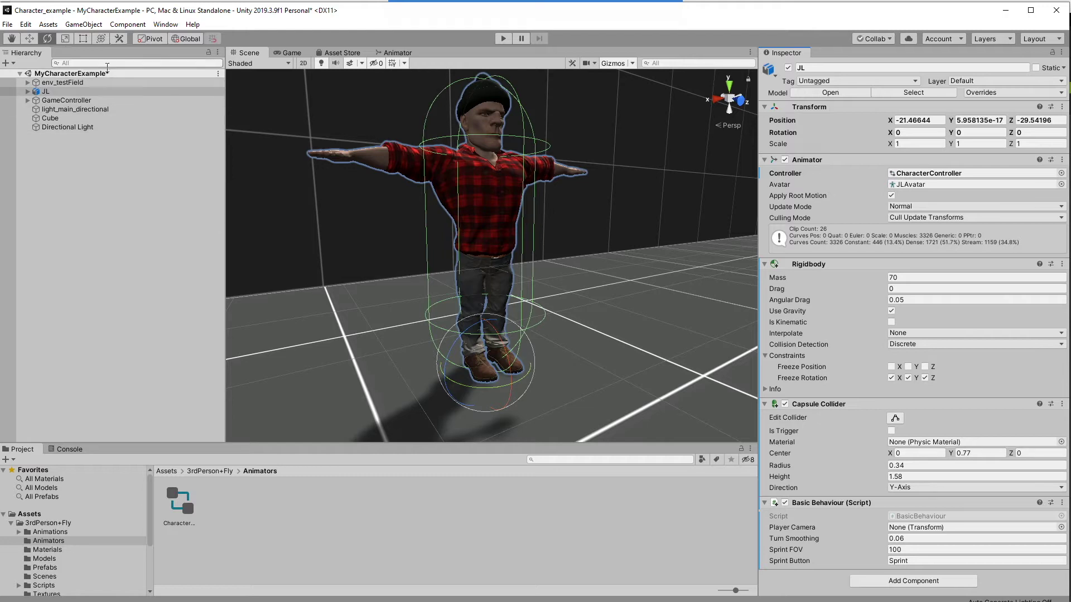
Create a new camera in the scene and name it MyCamera.
click(83, 25)
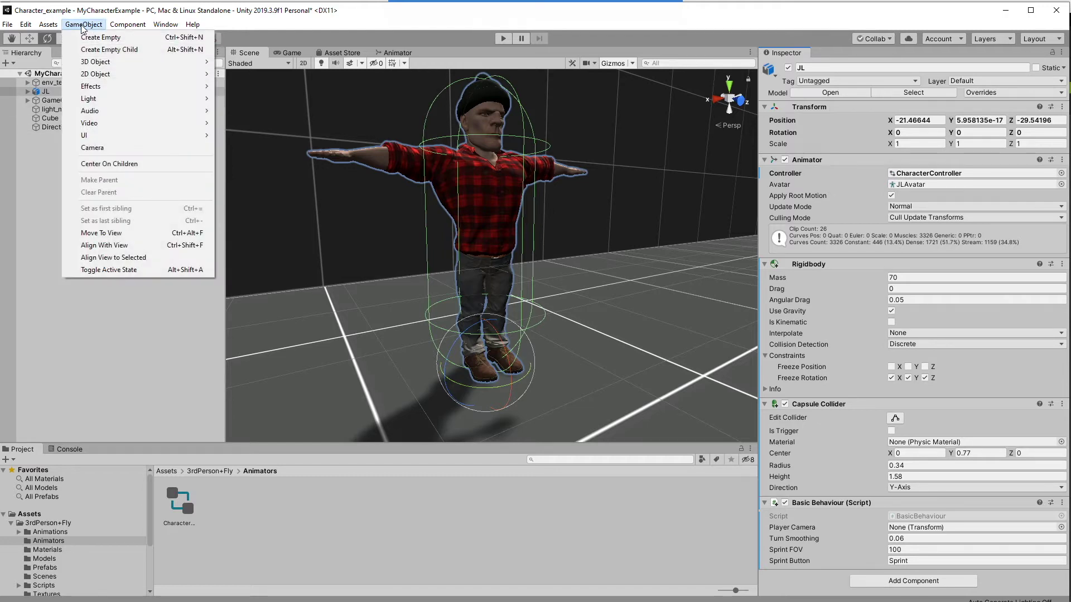
click(94, 148)
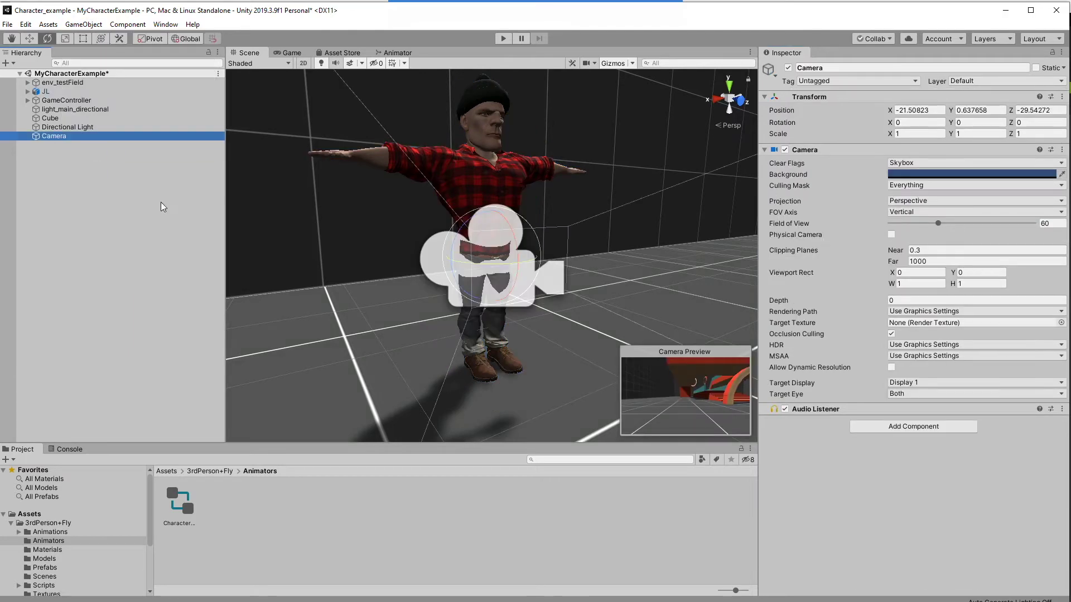
click(822, 68)
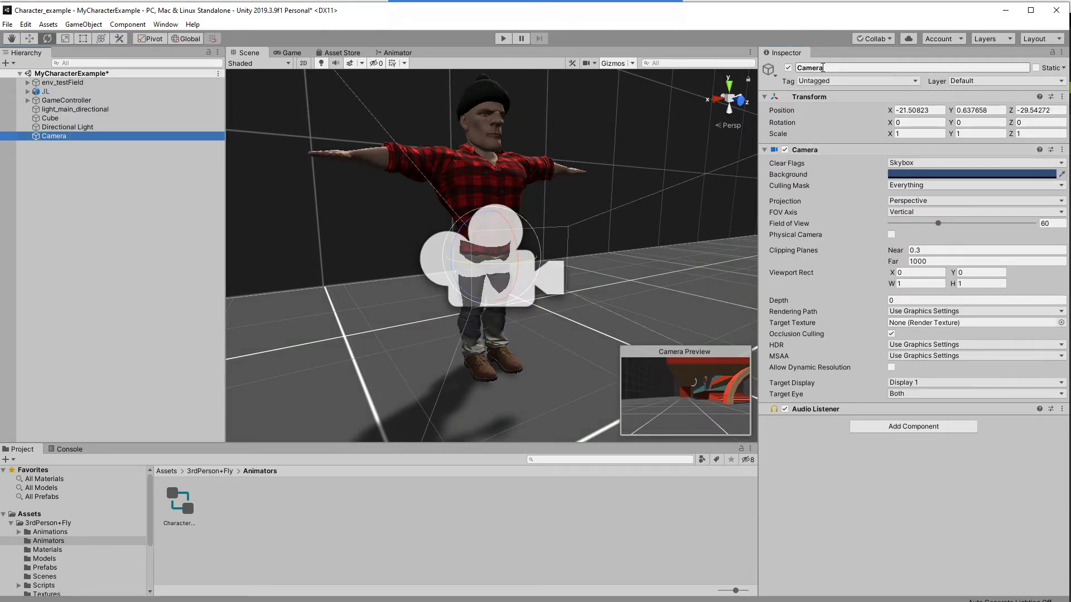
click(822, 67)
text(Myu)
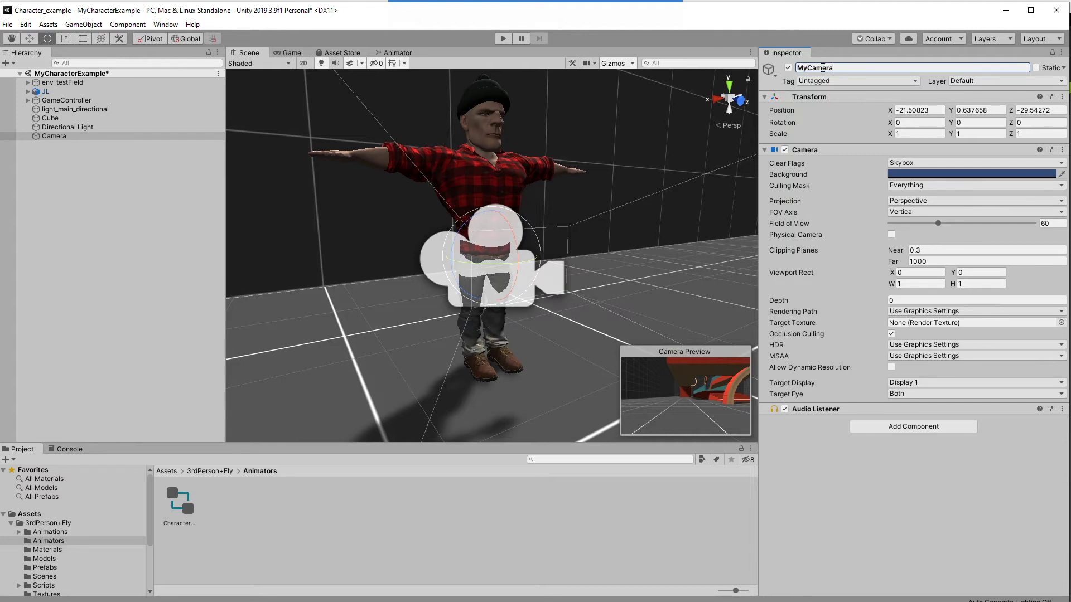
key(Return)
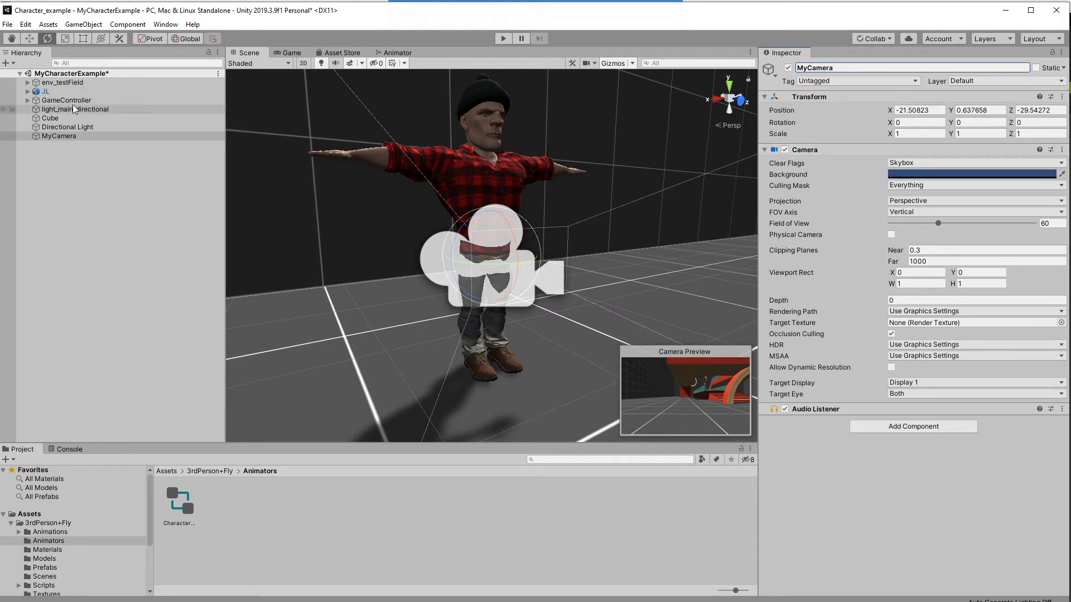
Assign MyCamera as the Player Camera of JL's Basic Behaviour.
click(114, 92)
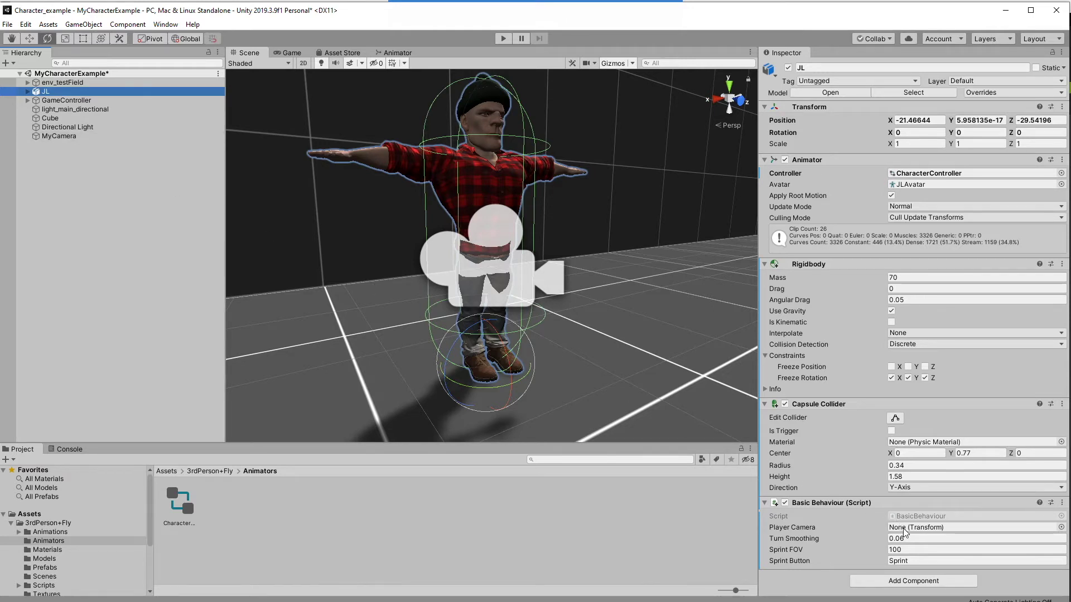
drag(49, 137, 912, 535)
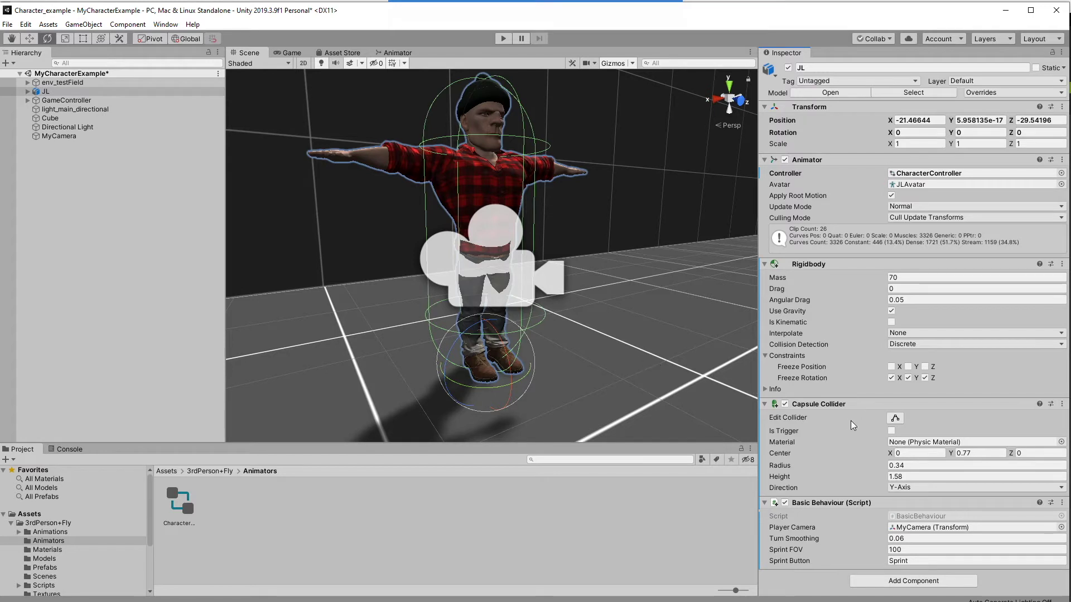
click(922, 582)
Add the Move Behaviour, Aim Behaviour Basic and Fly Behaviour scripts to JL.
click(911, 594)
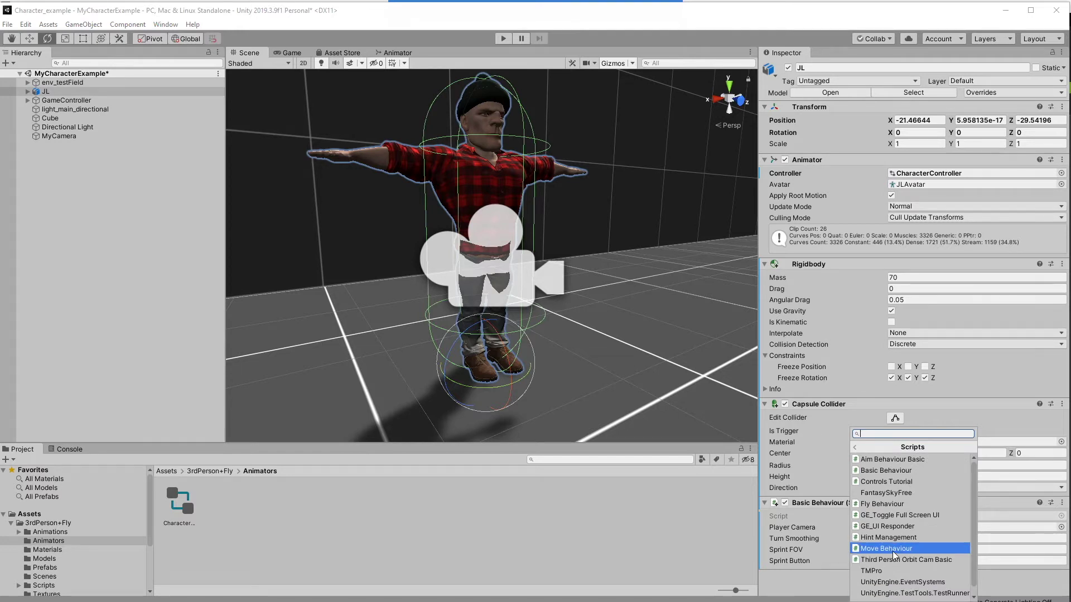
click(913, 549)
scroll(959, 509, down, 3)
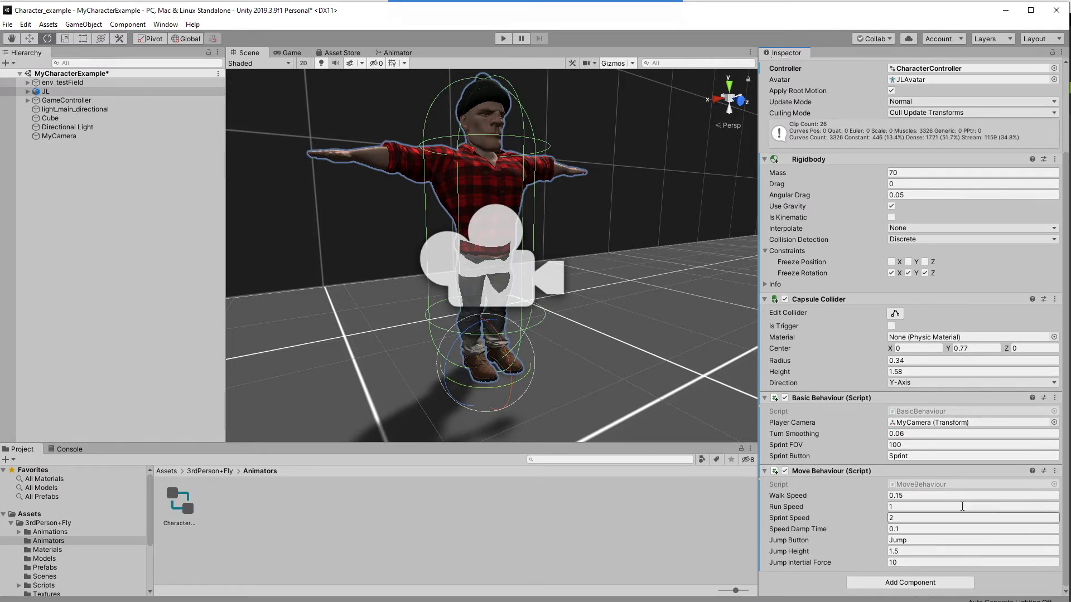
click(925, 583)
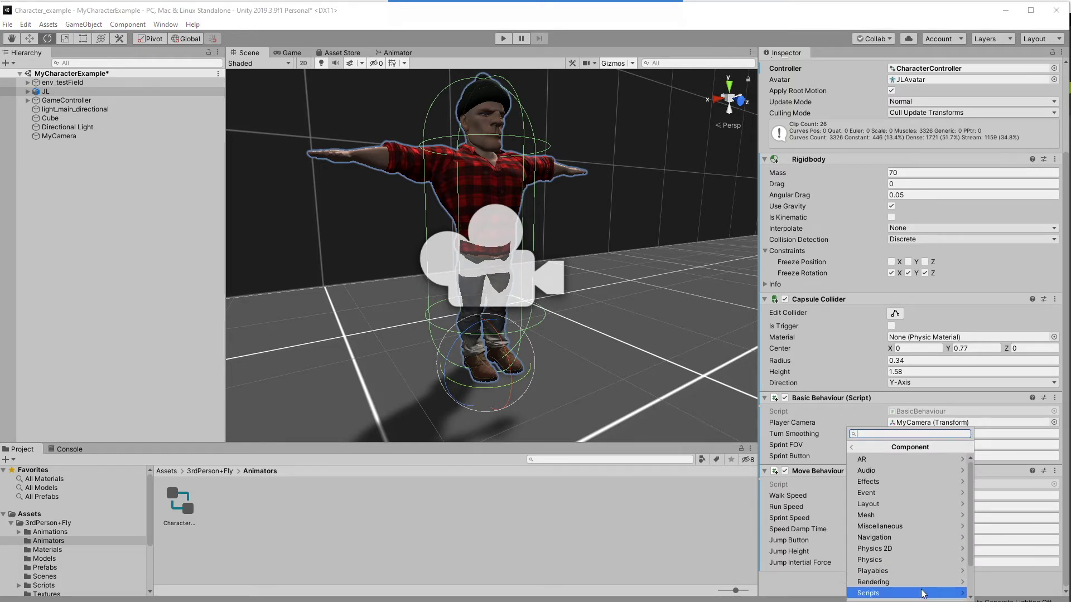
click(922, 594)
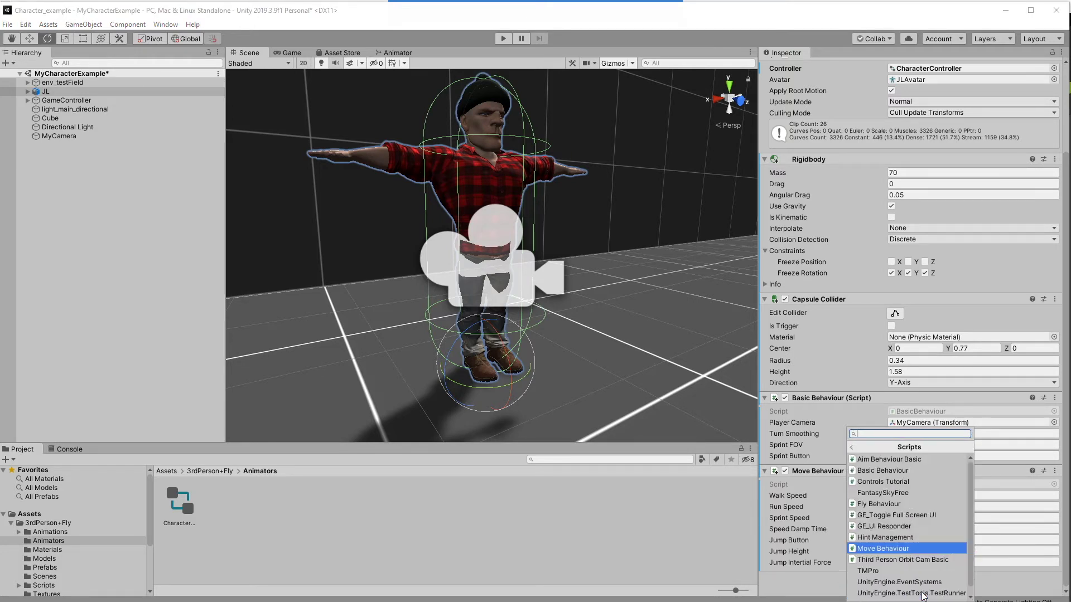
click(889, 461)
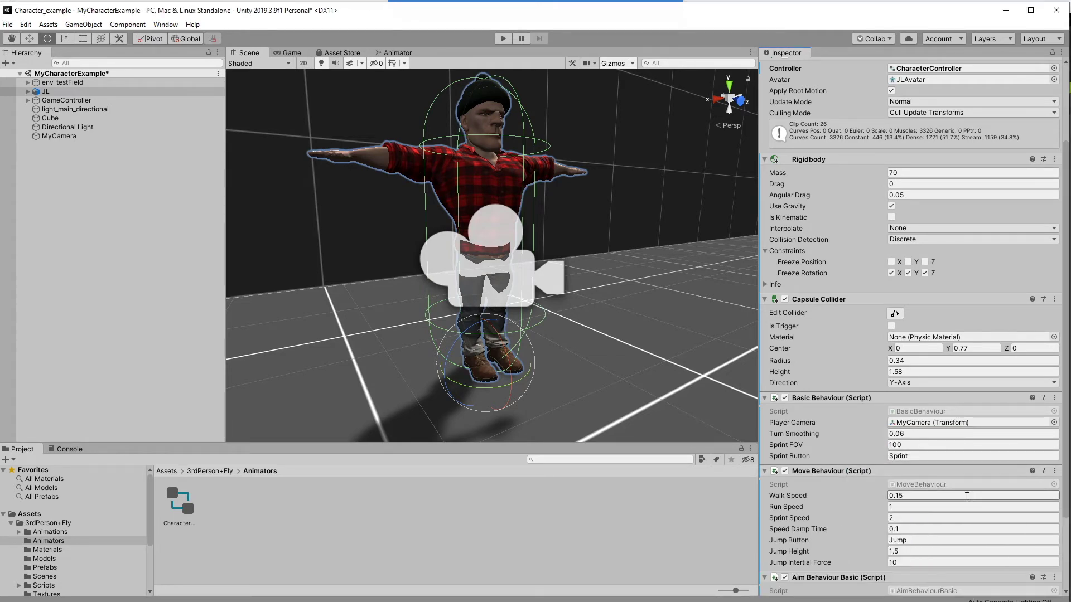
scroll(965, 498, down, 4)
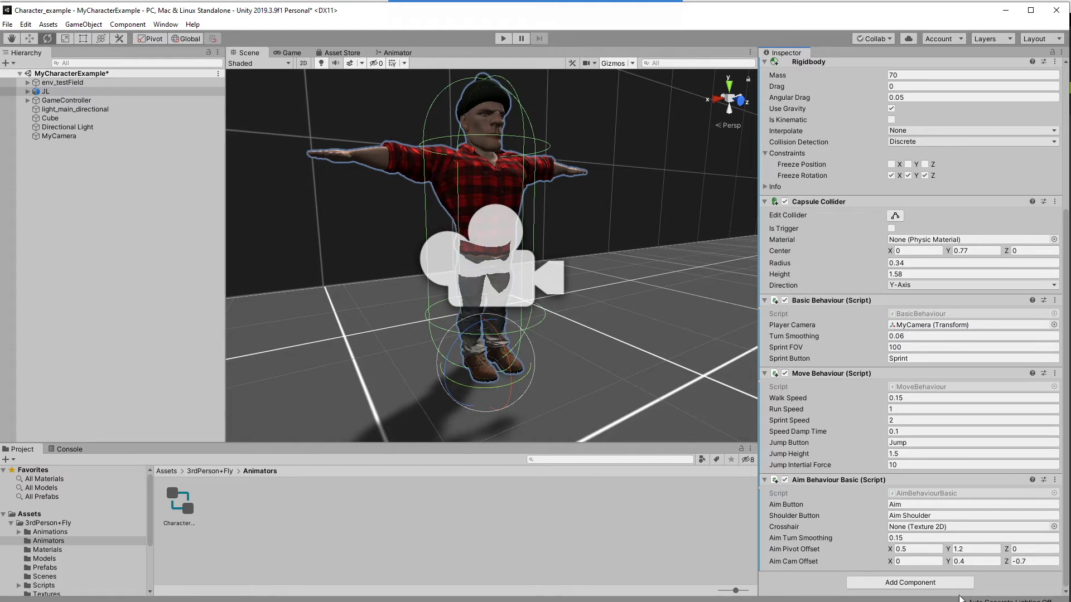
click(903, 583)
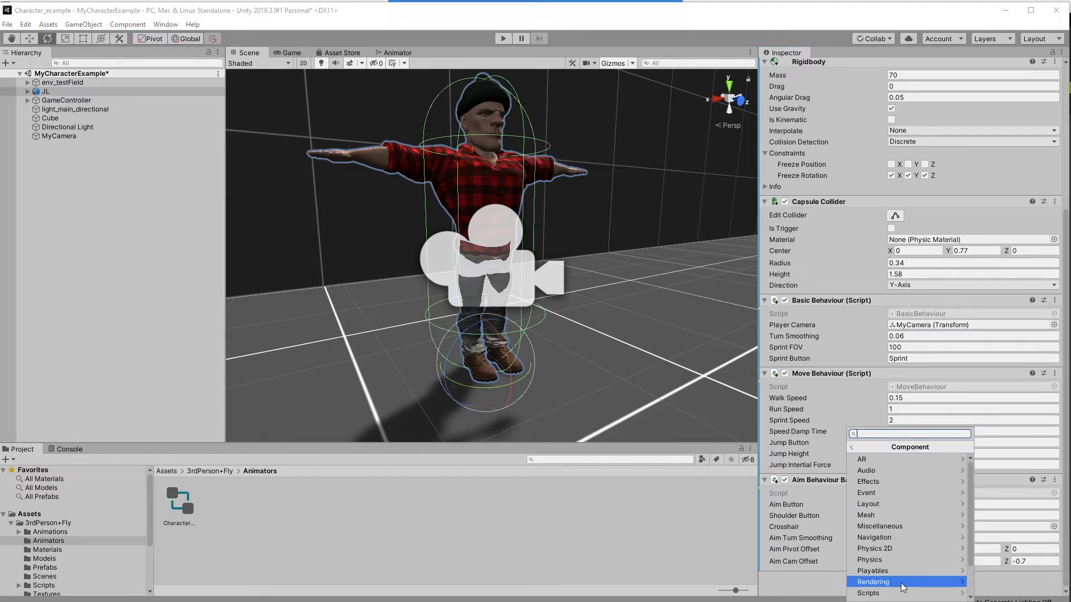
click(902, 593)
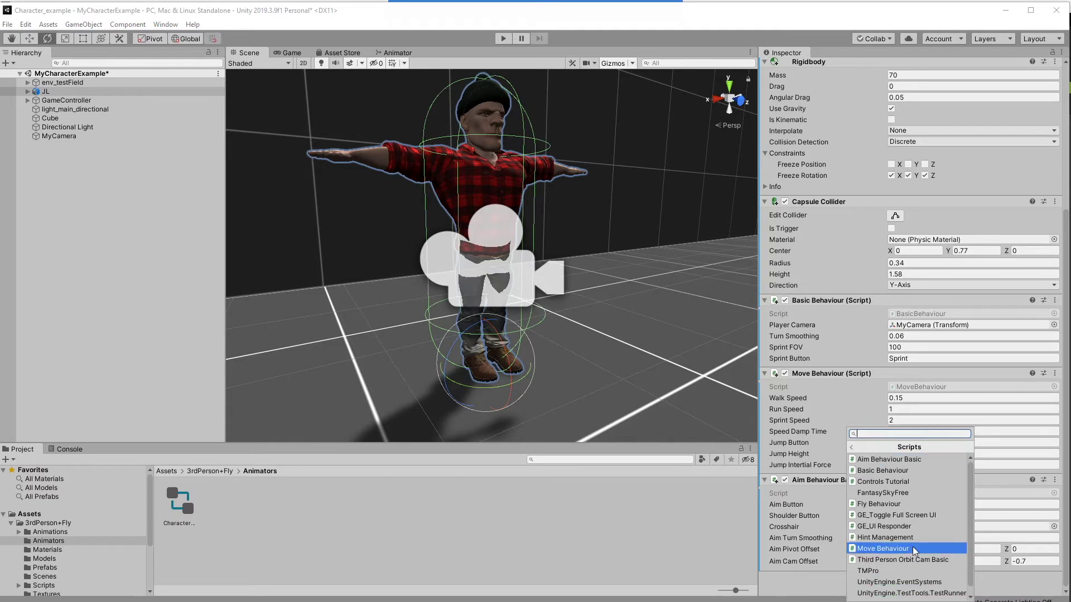
click(923, 502)
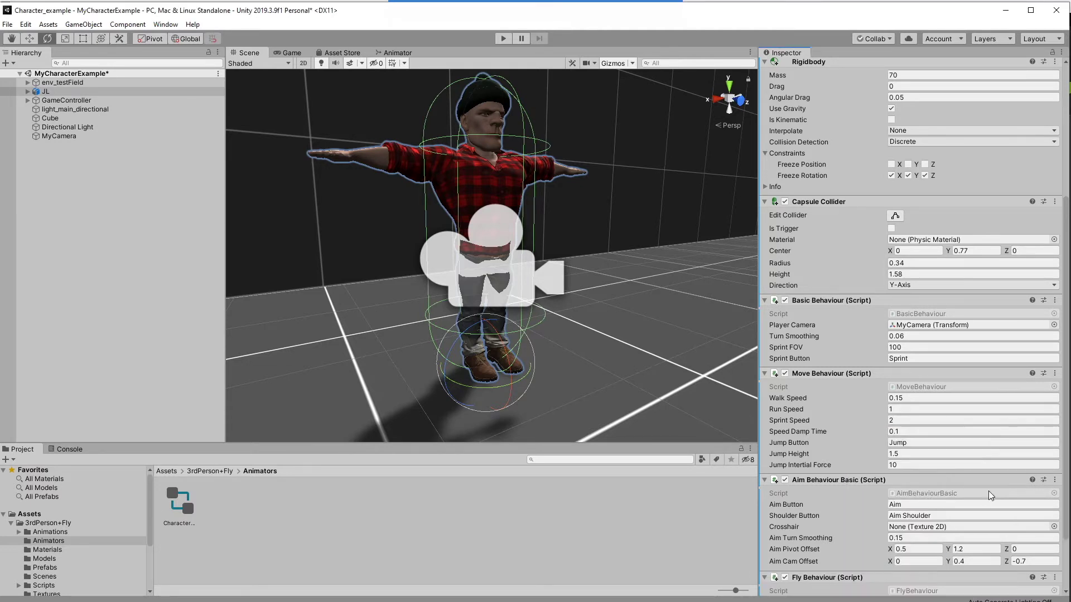
scroll(989, 491, down, 3)
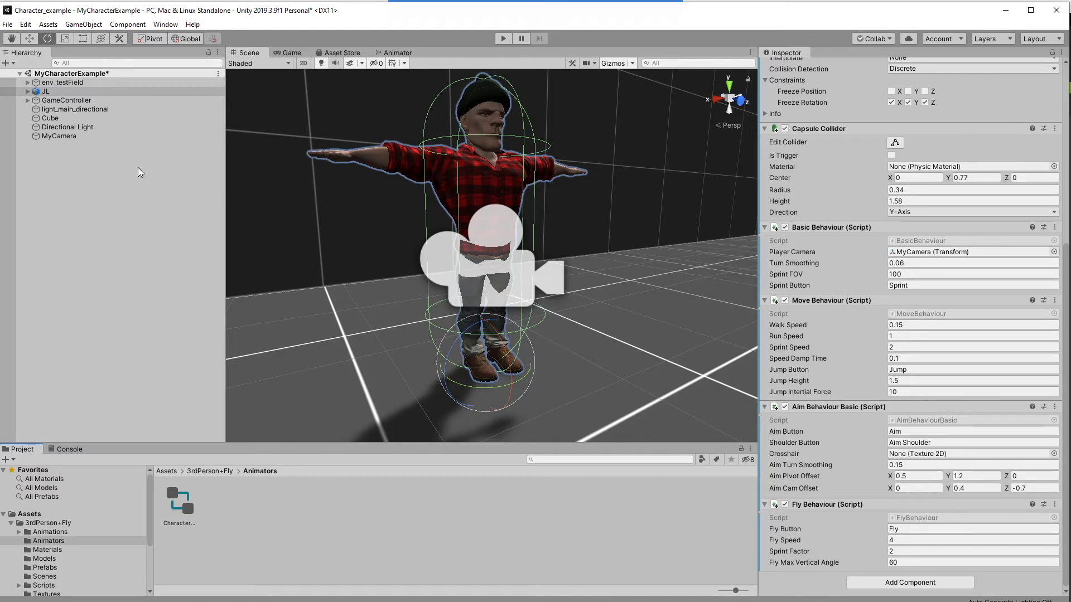
click(48, 136)
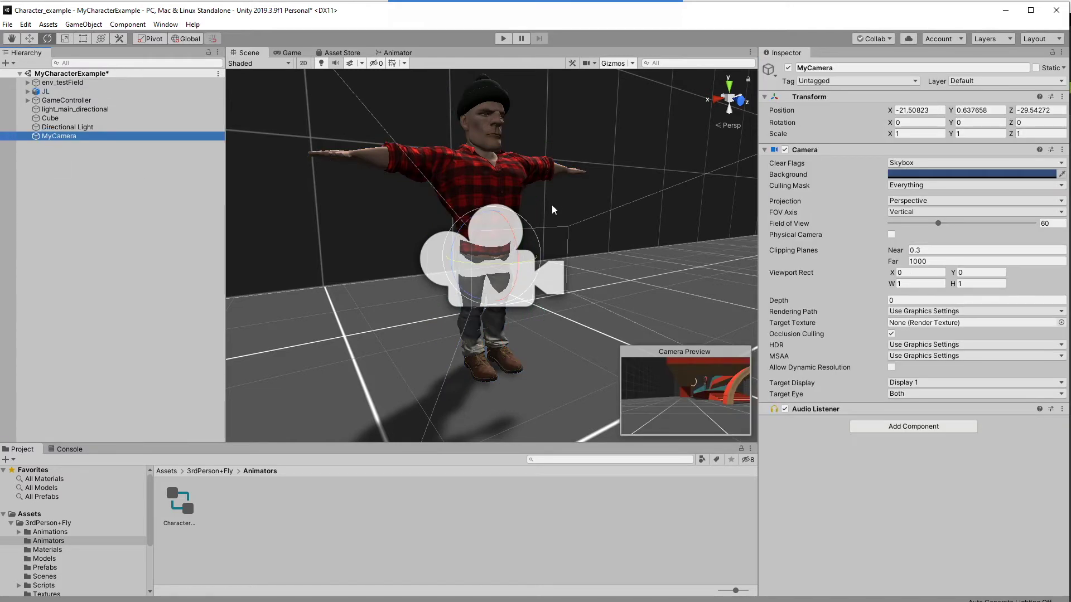
Add Third Person Orbit Cam Basic to MyCamera and set JL as its Player.
click(902, 427)
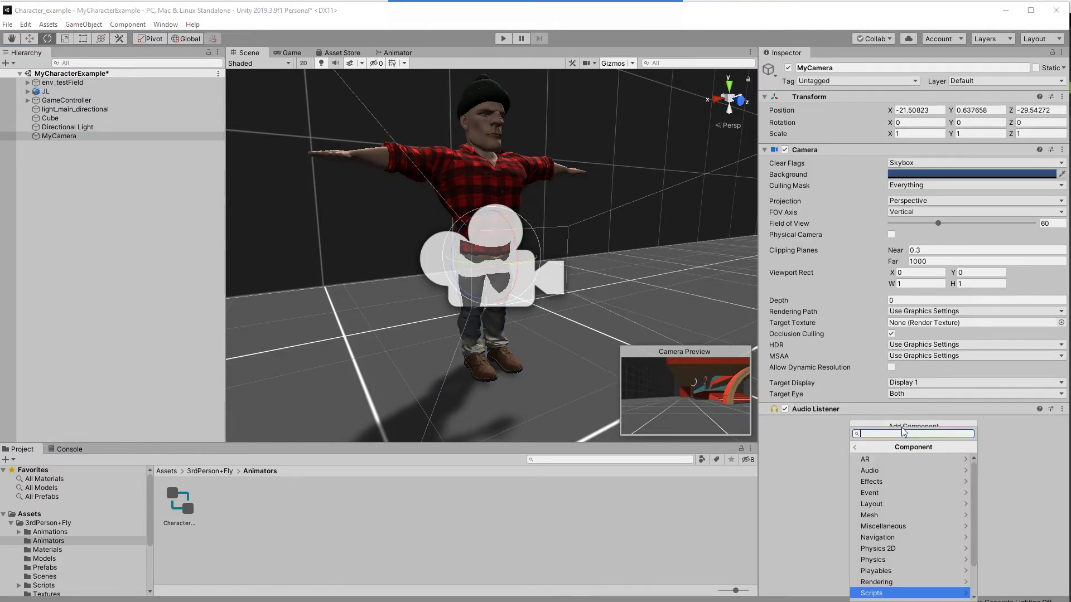
click(909, 593)
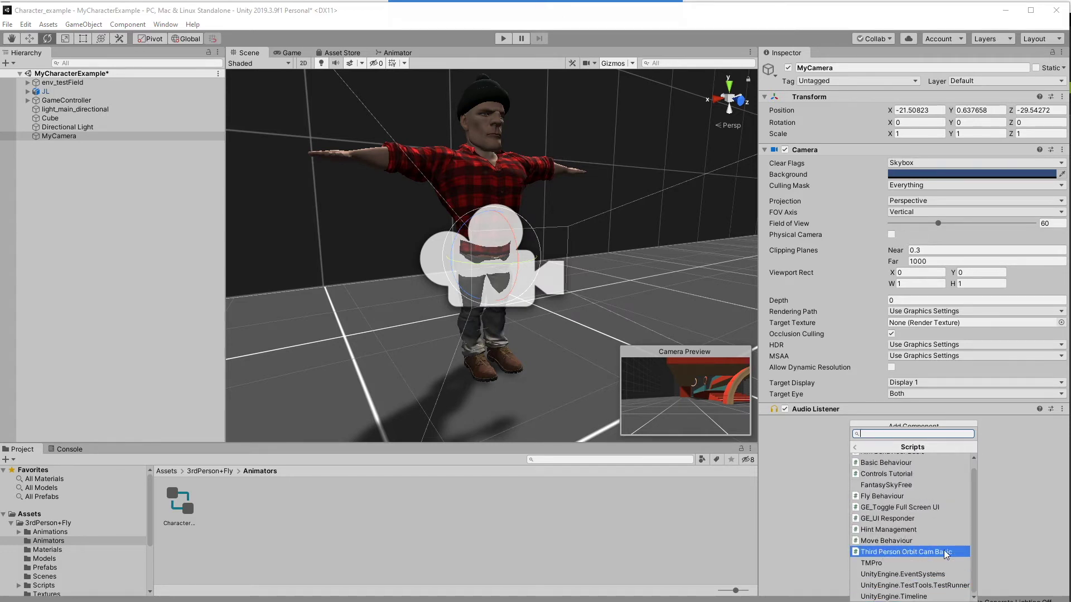
click(961, 553)
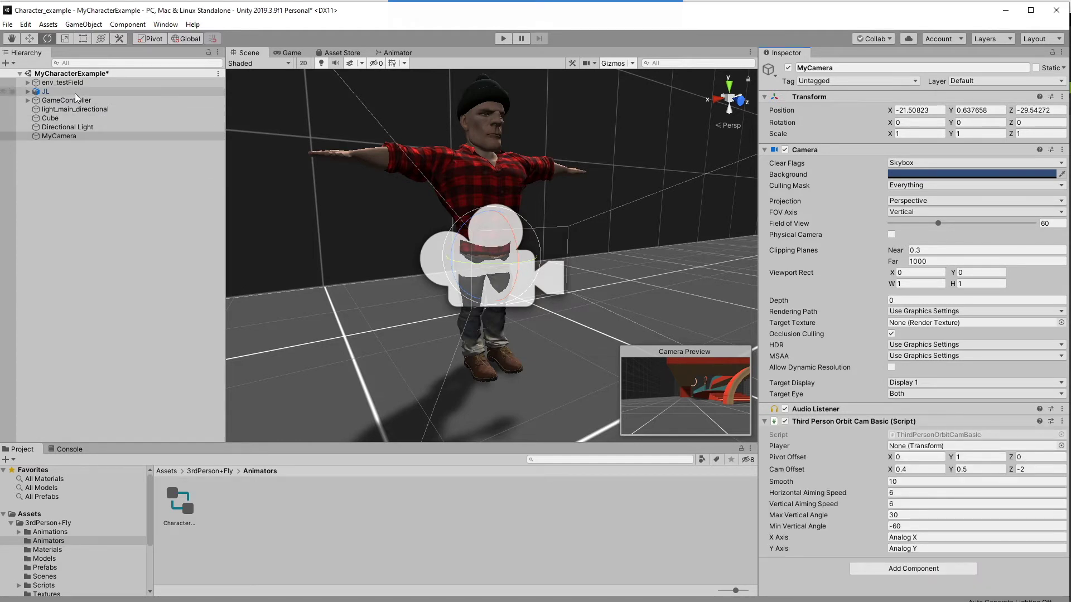
drag(51, 93, 917, 449)
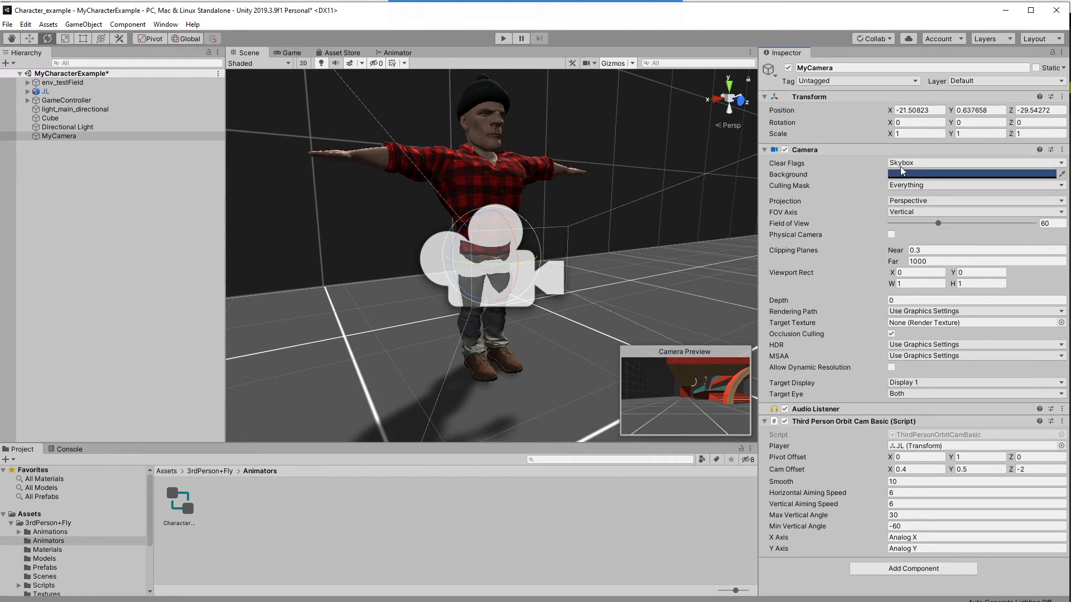
click(77, 92)
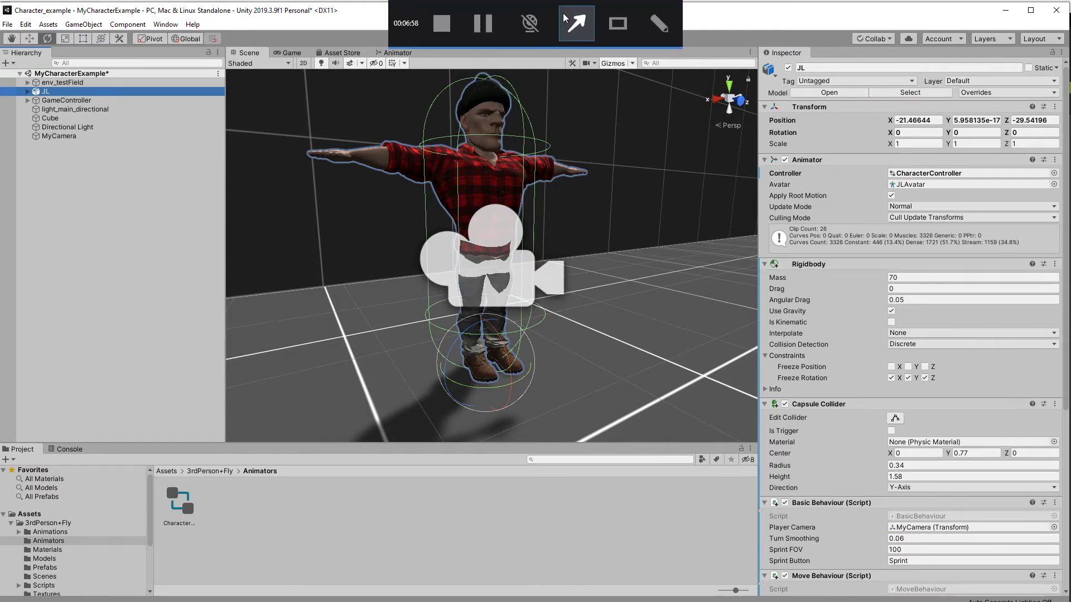
Set JL's tag to Player and enter Play mode.
drag(595, 30, 772, 81)
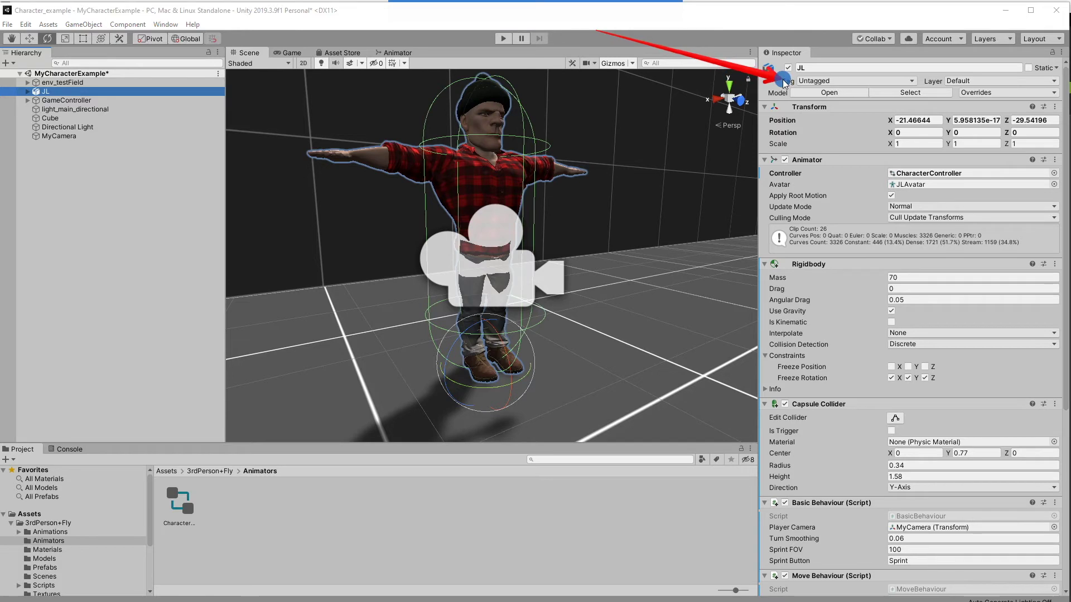
click(912, 80)
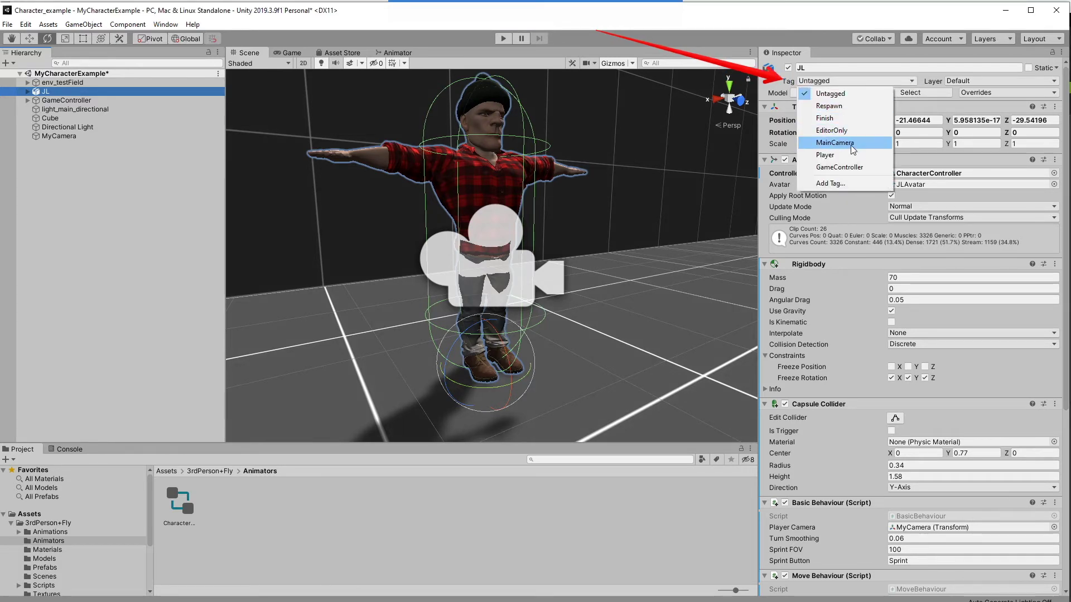
click(833, 155)
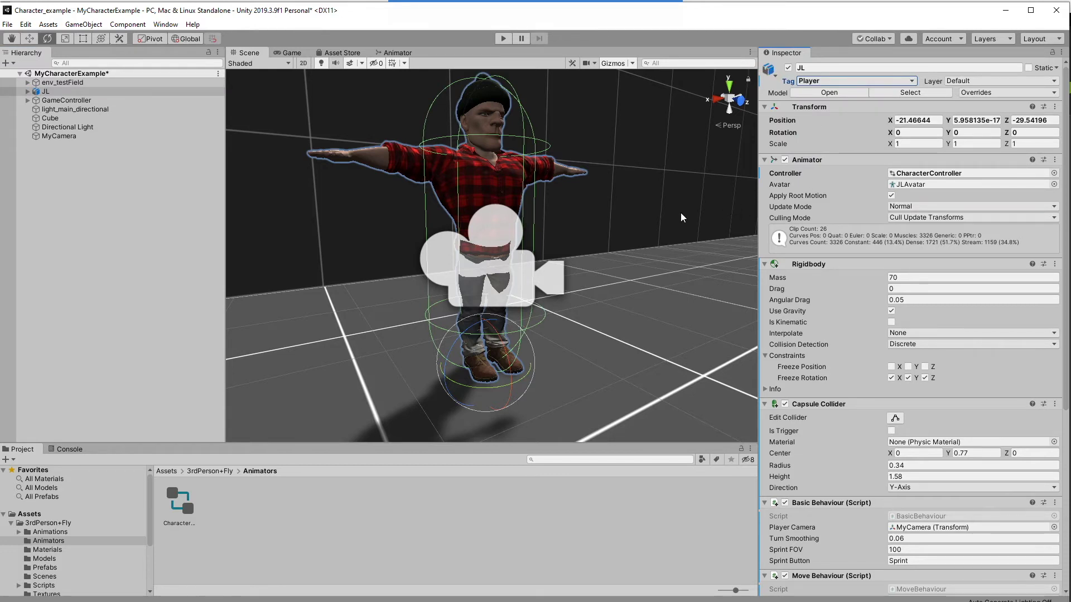
click(503, 38)
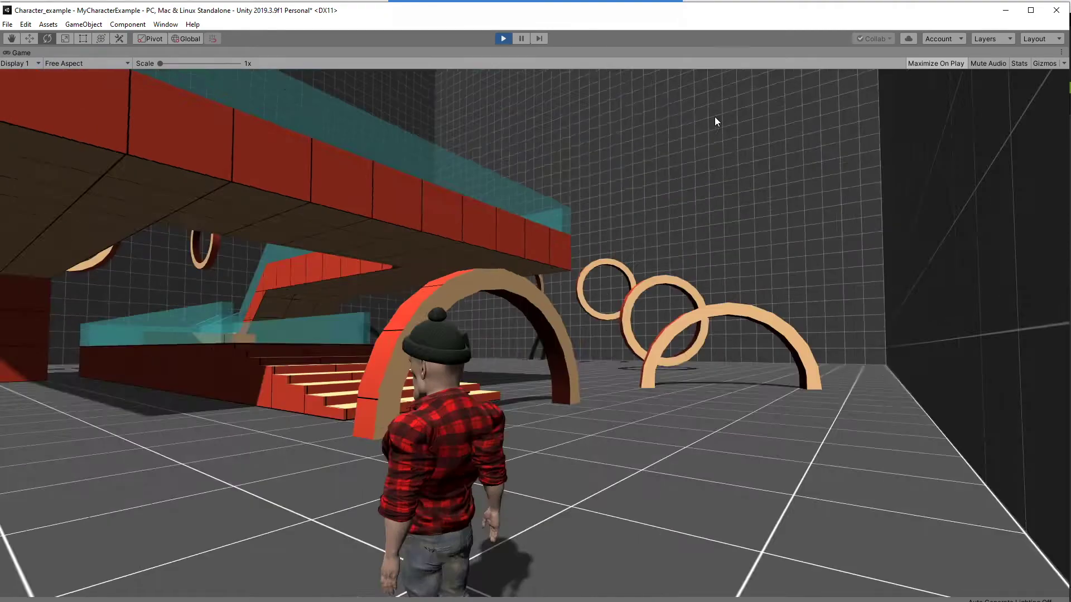
Run the lumberjack forward and back with W and S, then stop Play mode.
key(w)
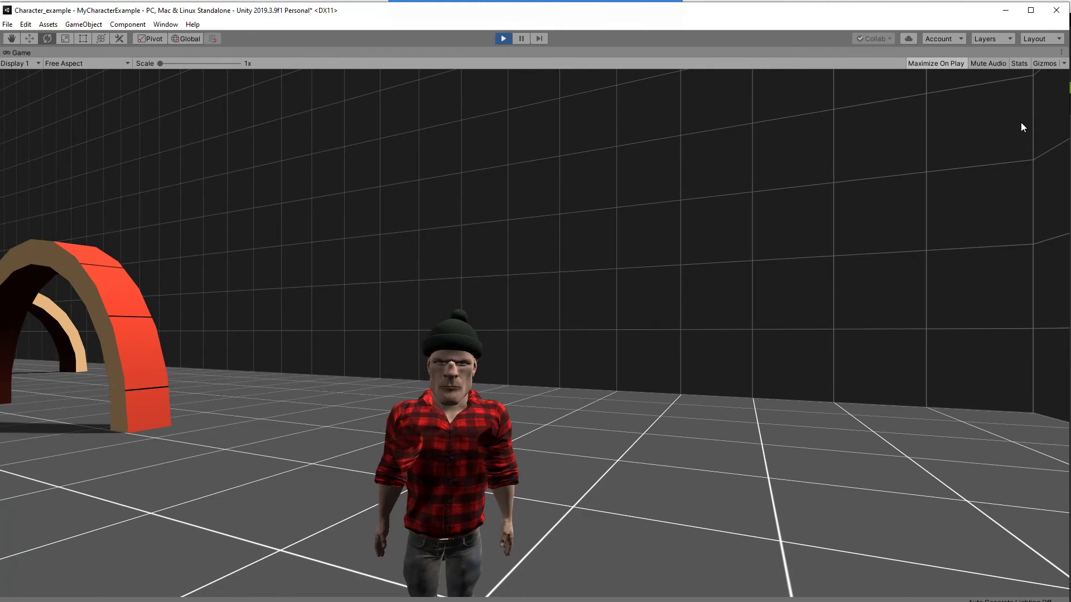
key(s)
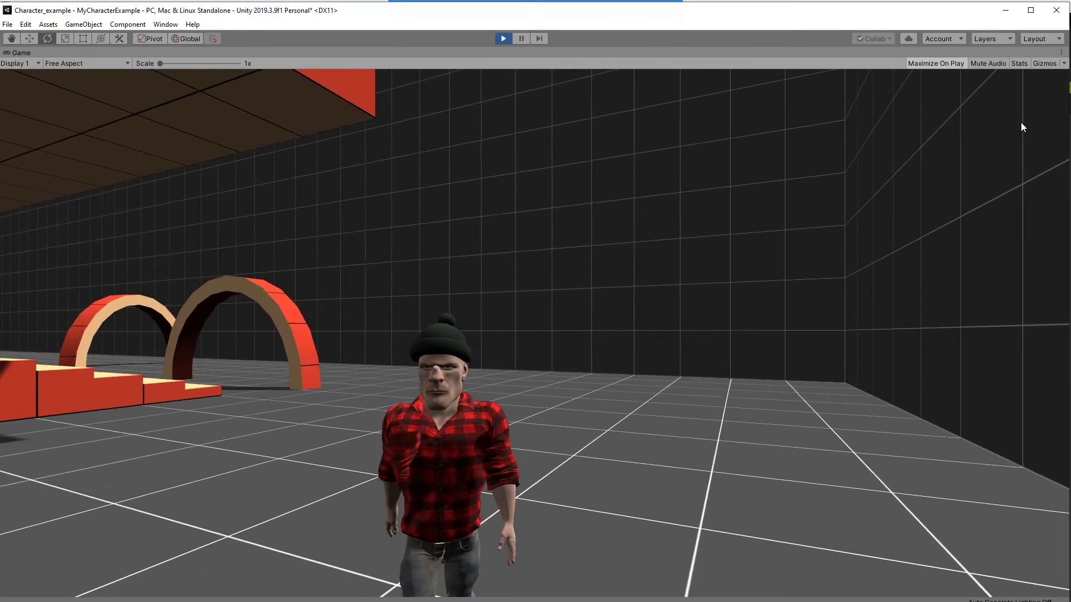
key(w)
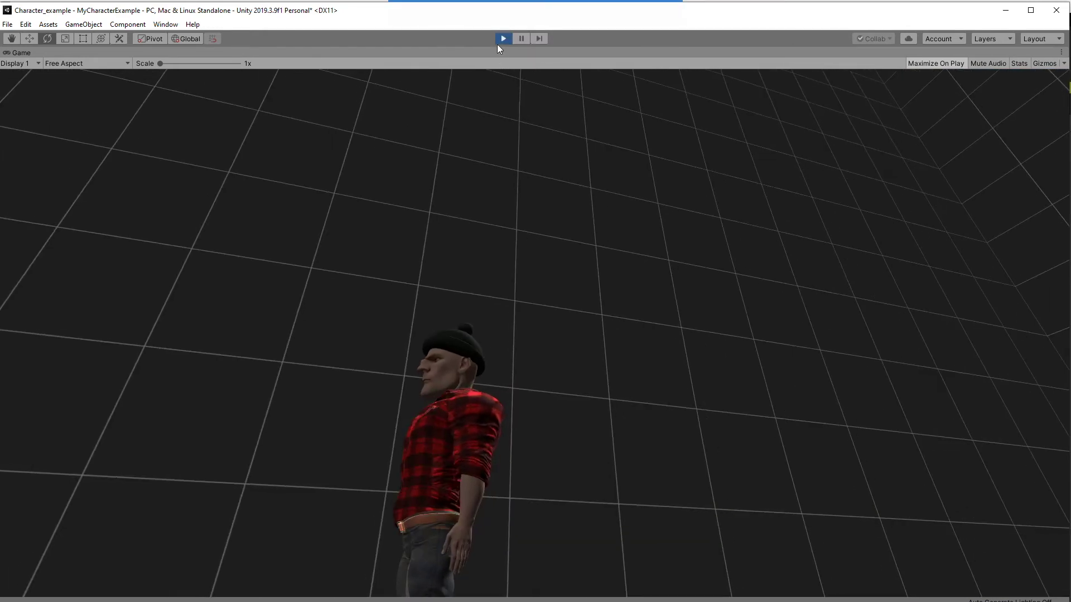
click(499, 39)
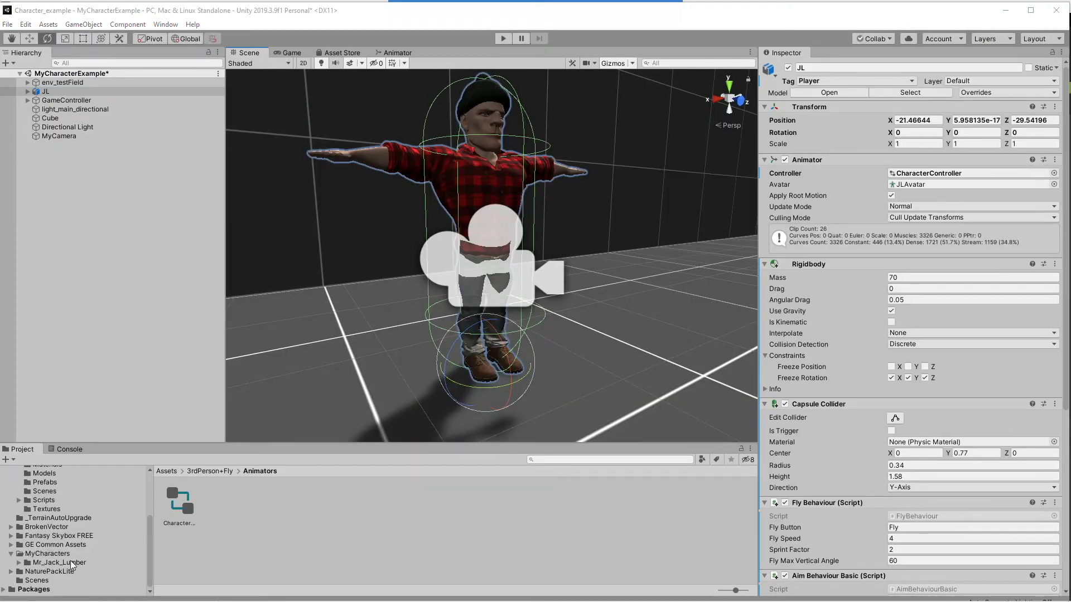
Inspect the Shirt_Pbr and Jeans_Pbr materials in Mr_Jack_Lumber and enlarge the Scene view.
click(75, 562)
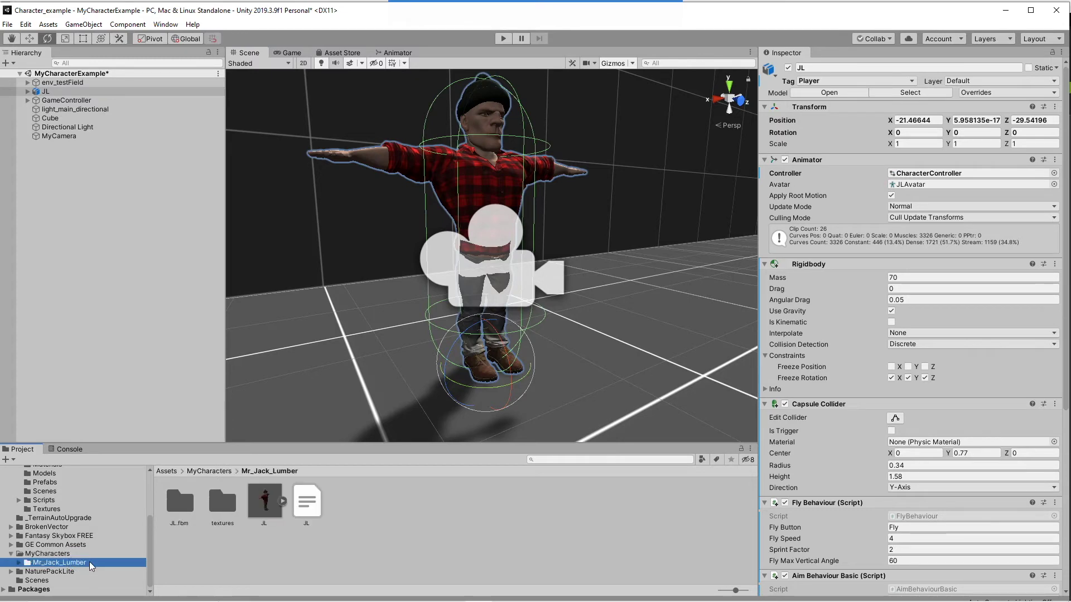
click(284, 502)
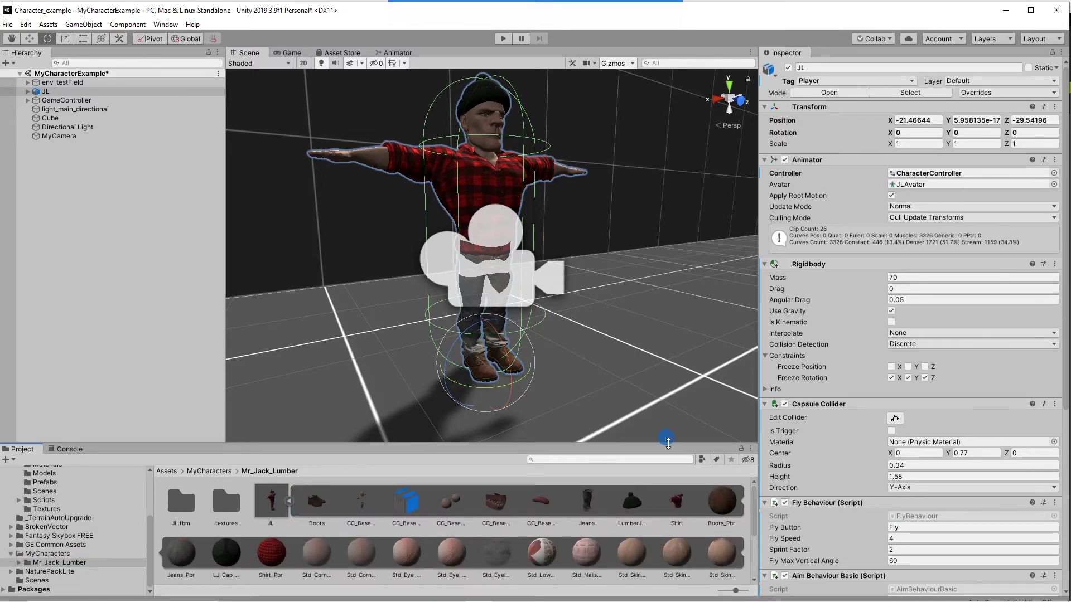
drag(667, 444, 666, 294)
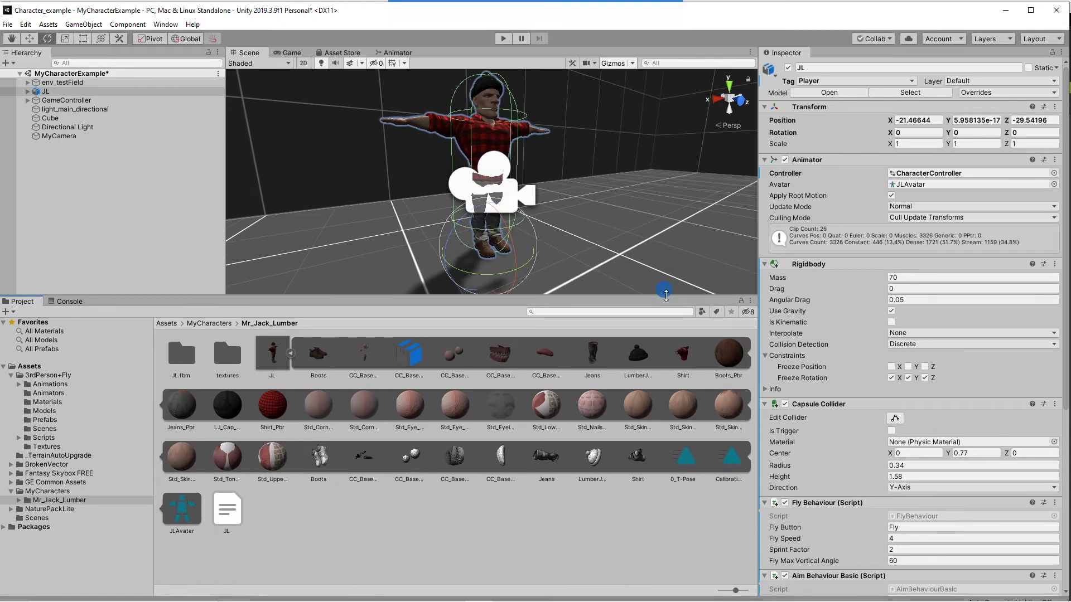
click(274, 414)
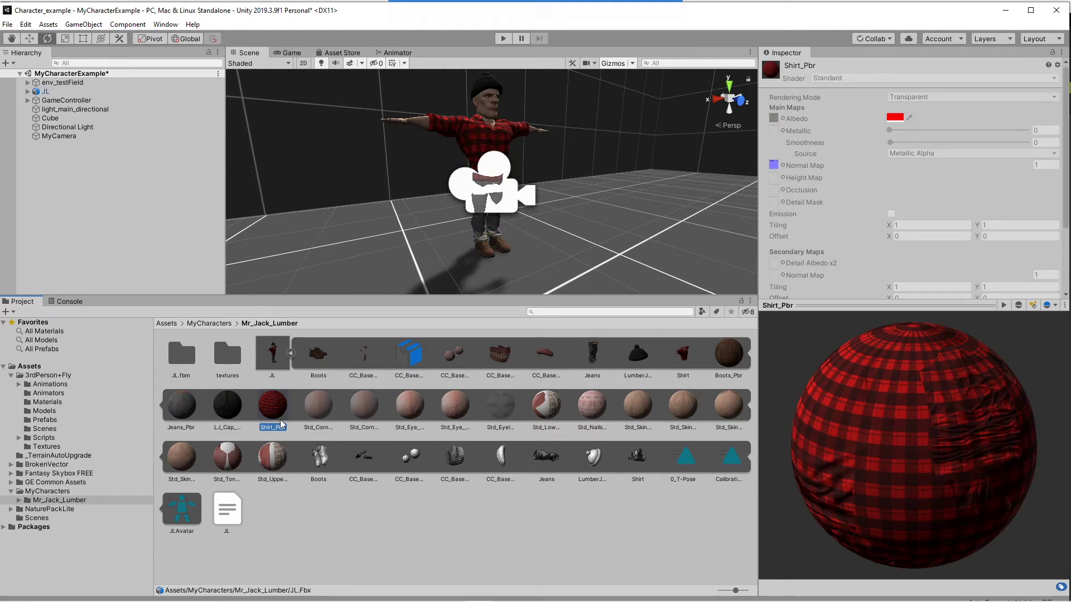
click(182, 411)
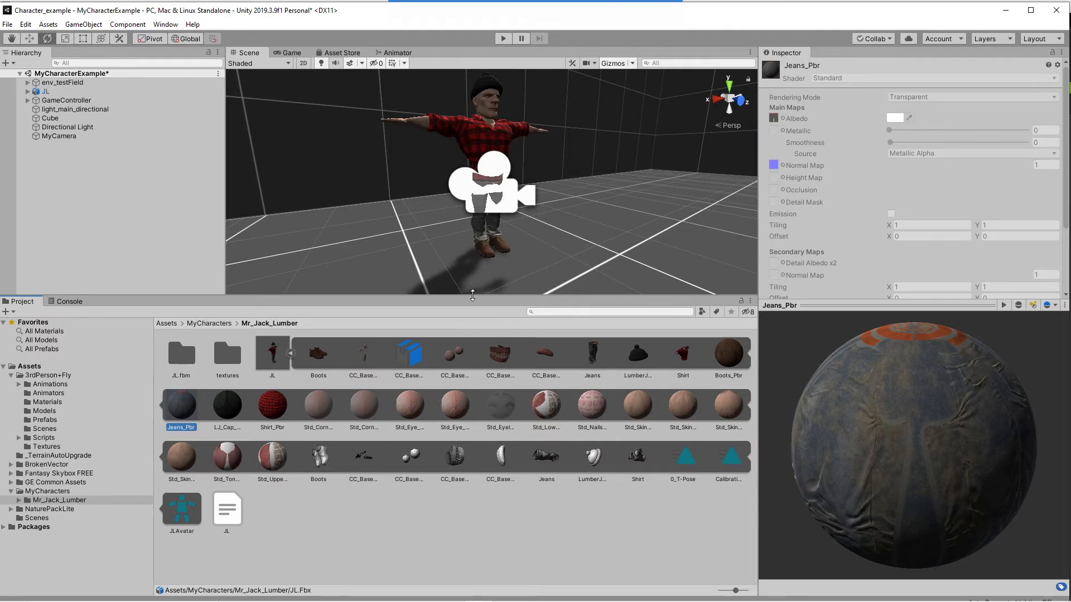
drag(472, 296, 456, 435)
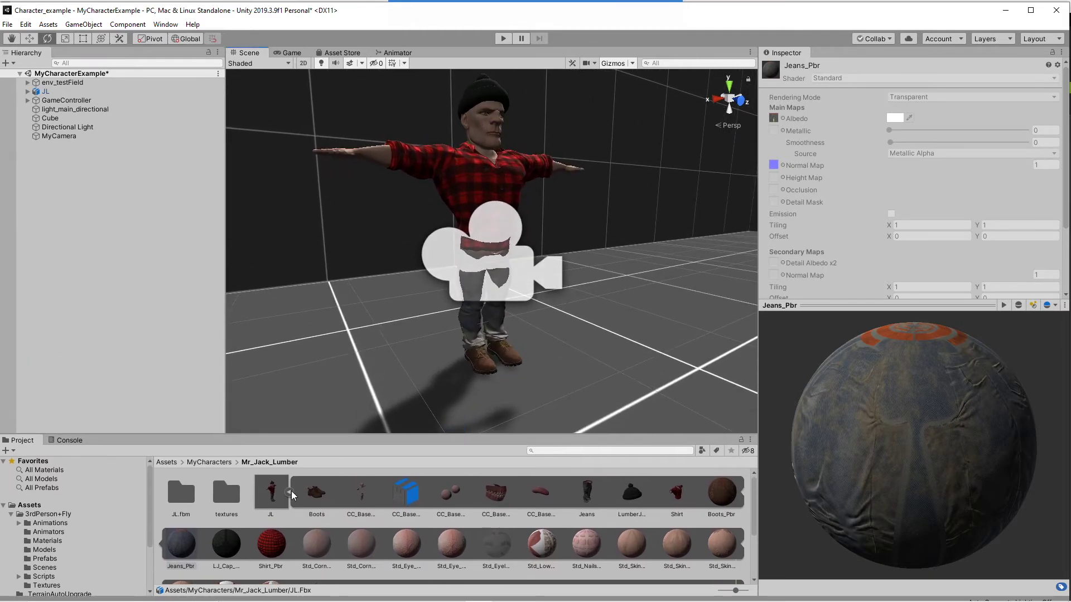
click(290, 493)
Create a new material in Mr_Jack_Lumber named JL_ShirtMatl.
right_click(430, 519)
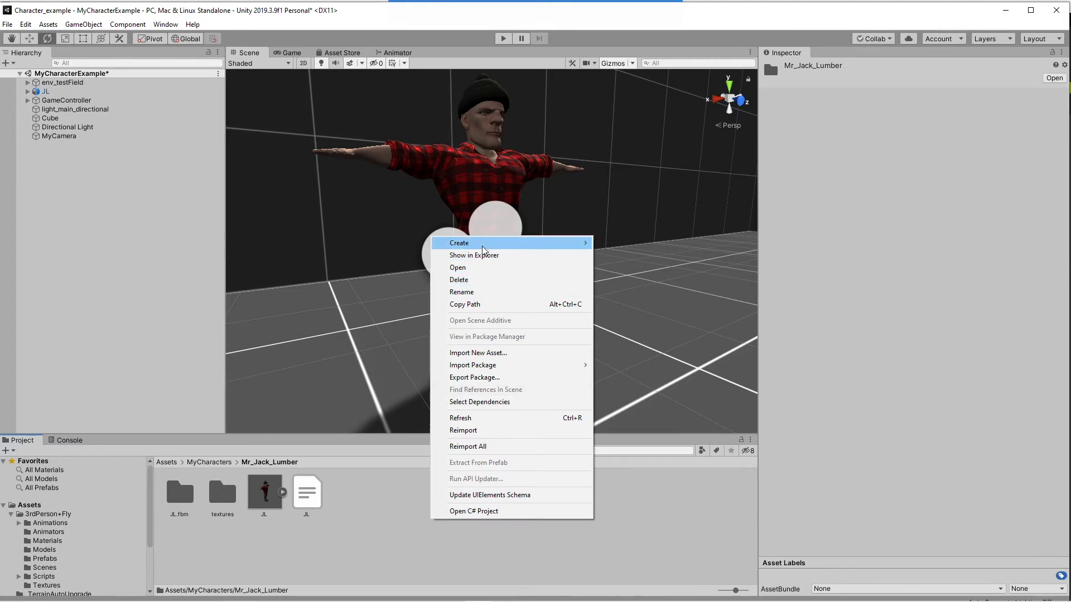
mouse_move(497, 243)
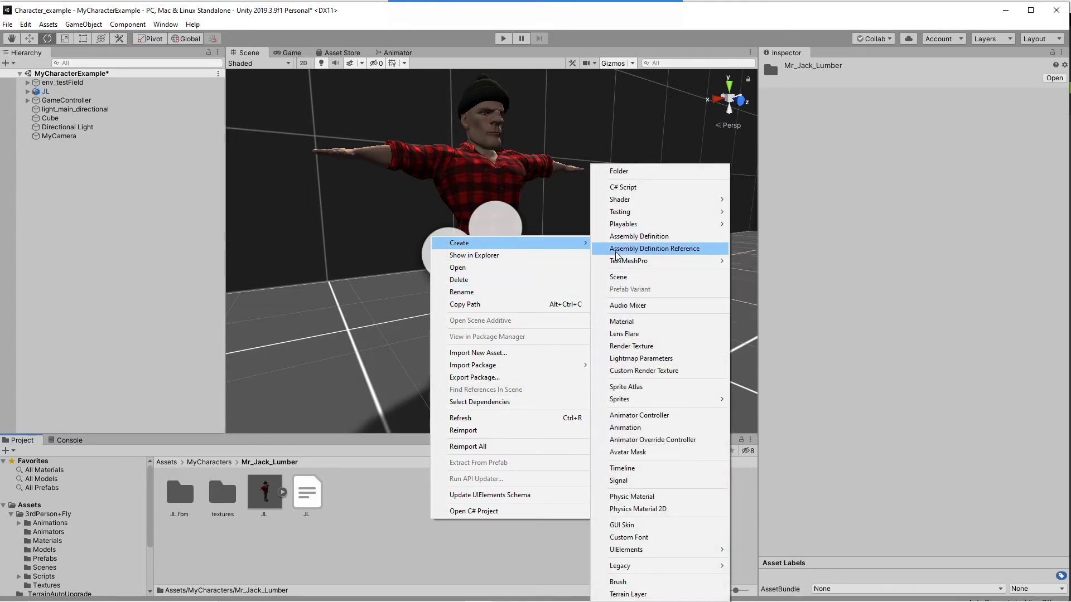
click(637, 324)
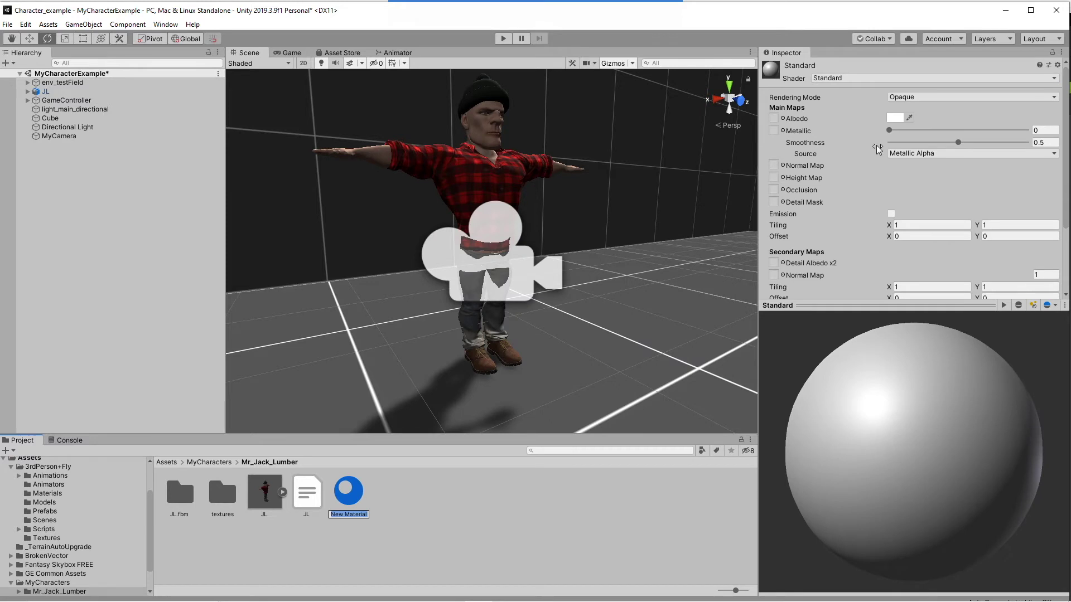
click(352, 513)
drag(367, 516, 301, 514)
text(JL_ShirtMatl)
key(Return)
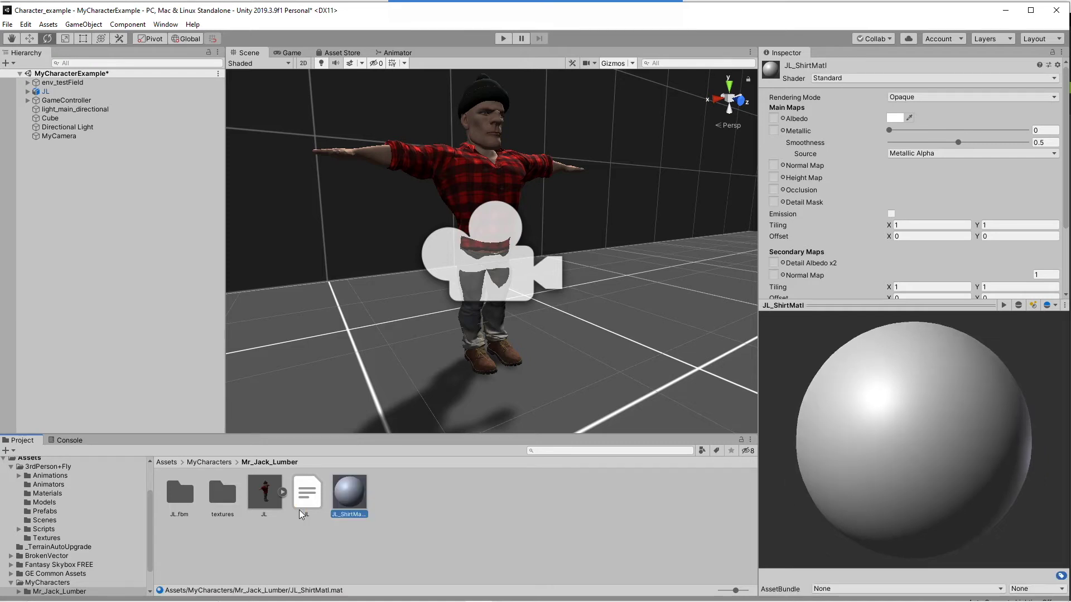
Create a second material named JL_Jeans_Mat.
right_click(412, 508)
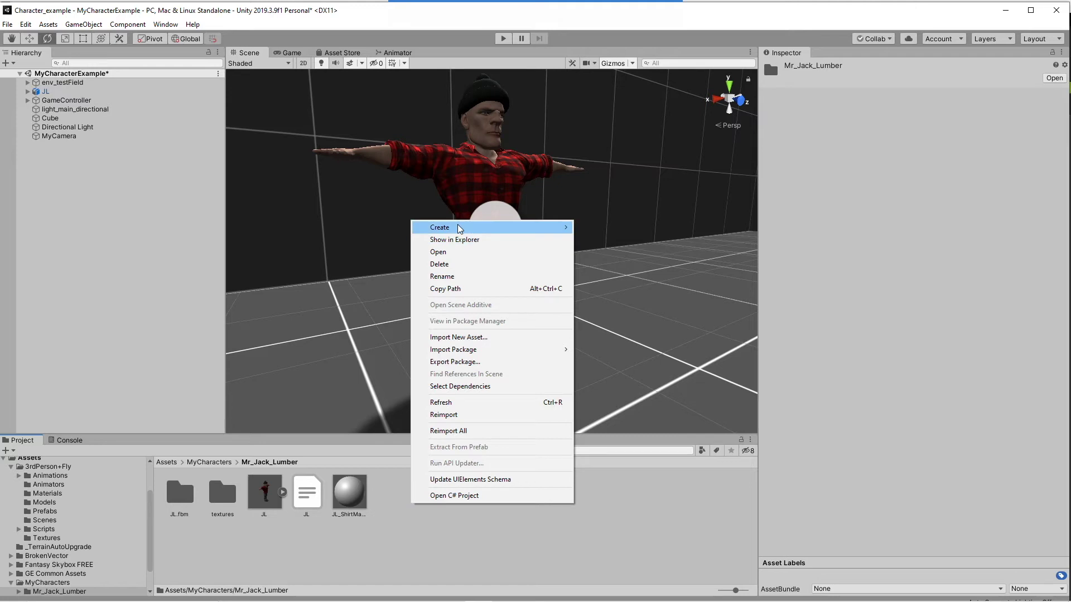
mouse_move(460, 228)
click(623, 318)
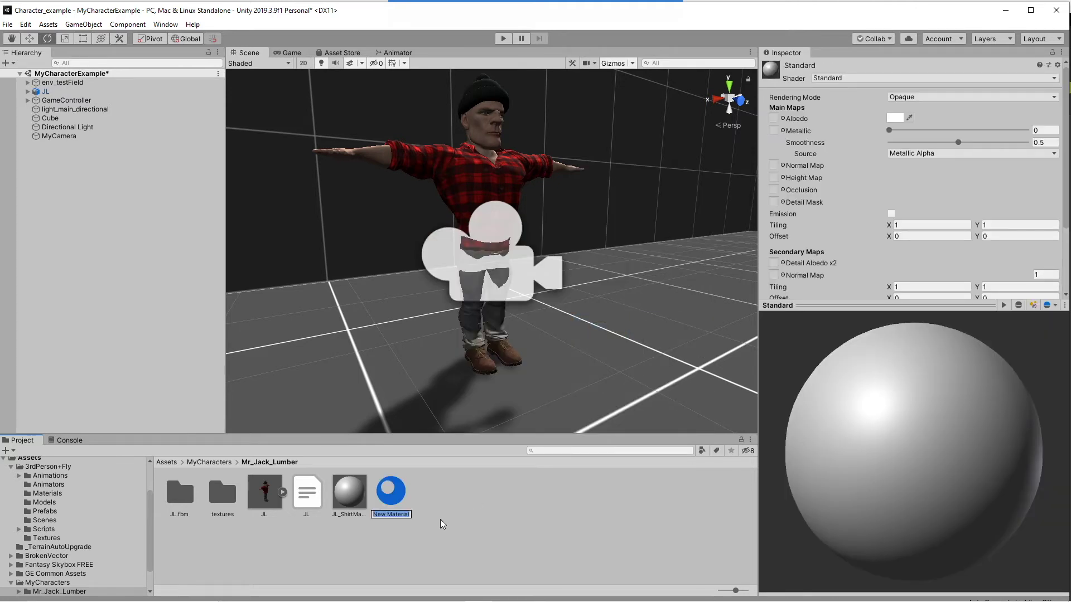
text(L)
text(L_)
text(Jeans)
text(_Mat)
key(Return)
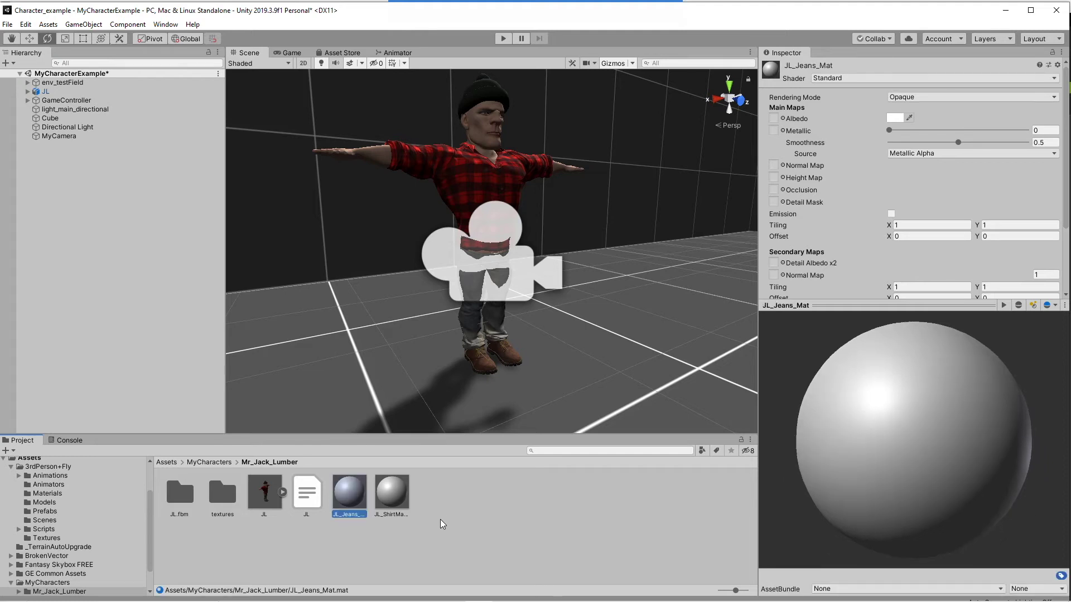
Move MyCamera back along Z to -30.675 behind JL, then select JL_Jeans_Mat.
alt+drag(568, 229, 371, 252)
click(537, 280)
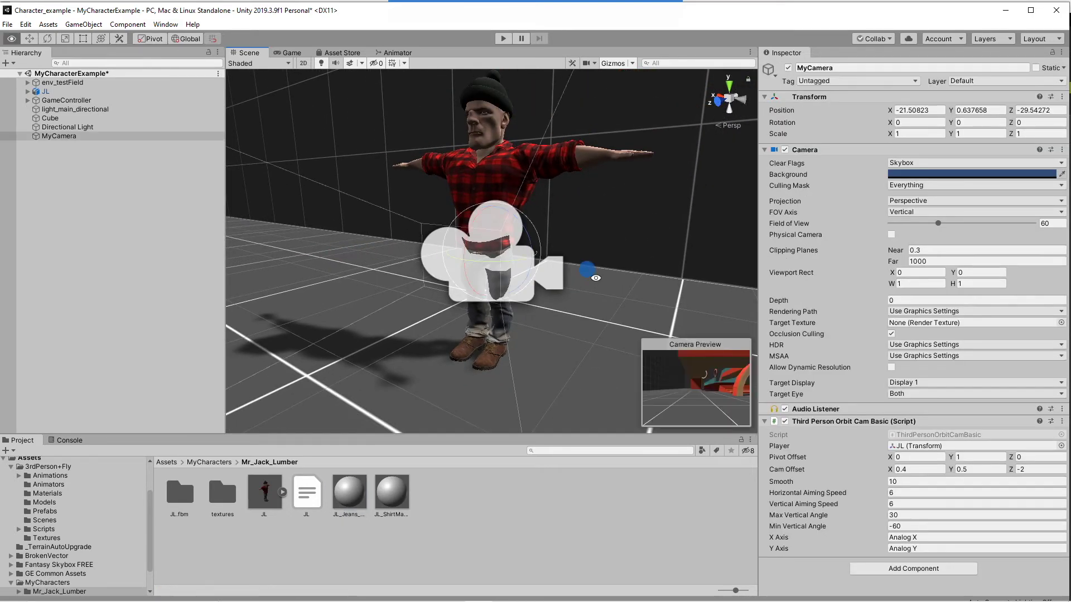
alt+drag(551, 284, 530, 286)
key(w)
drag(453, 258, 560, 237)
alt+drag(446, 282, 498, 337)
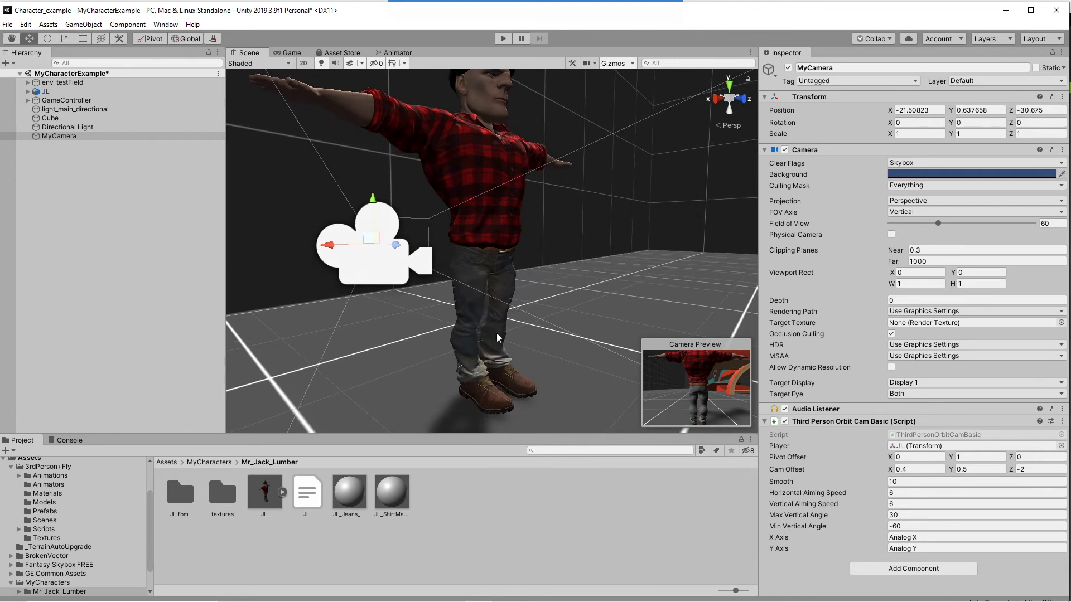
click(344, 507)
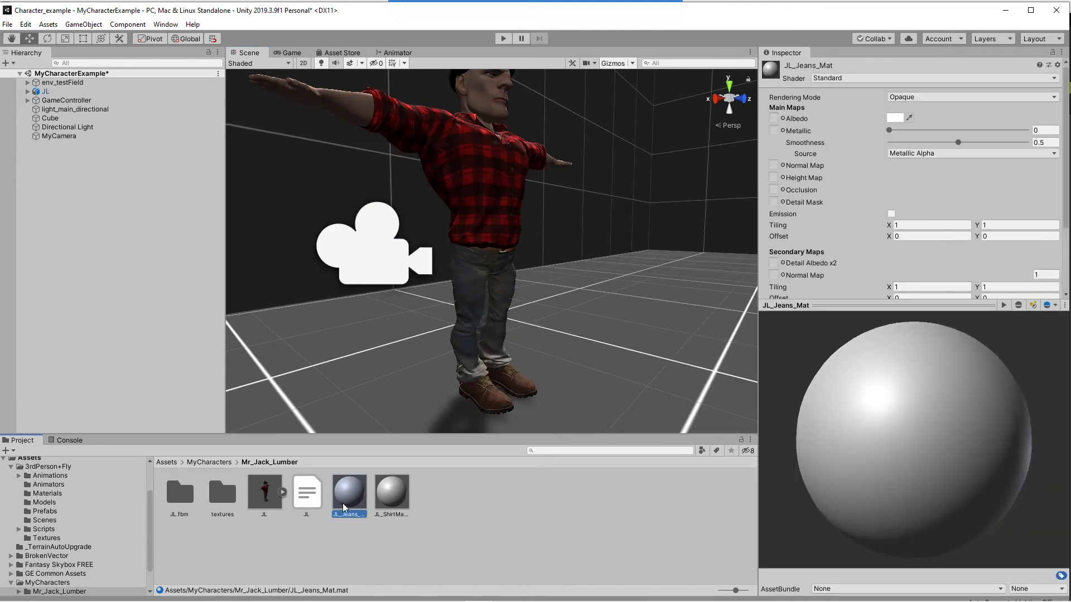
Assign the Jeans_Pbr_Diffuse texture as JL_Jeans_Mat's albedo map.
click(783, 119)
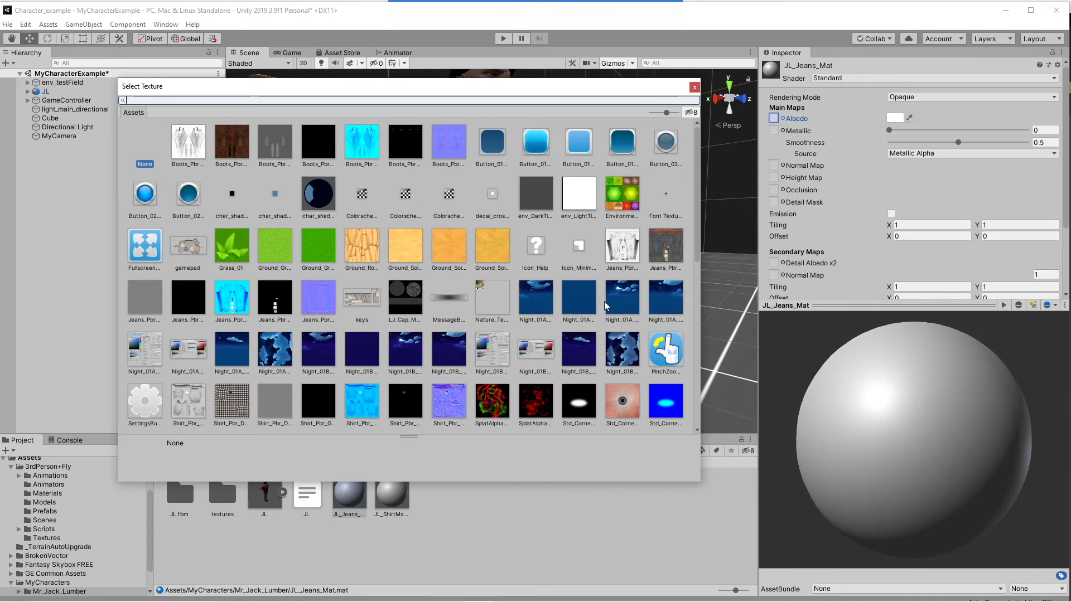
scroll(604, 302, down, 5)
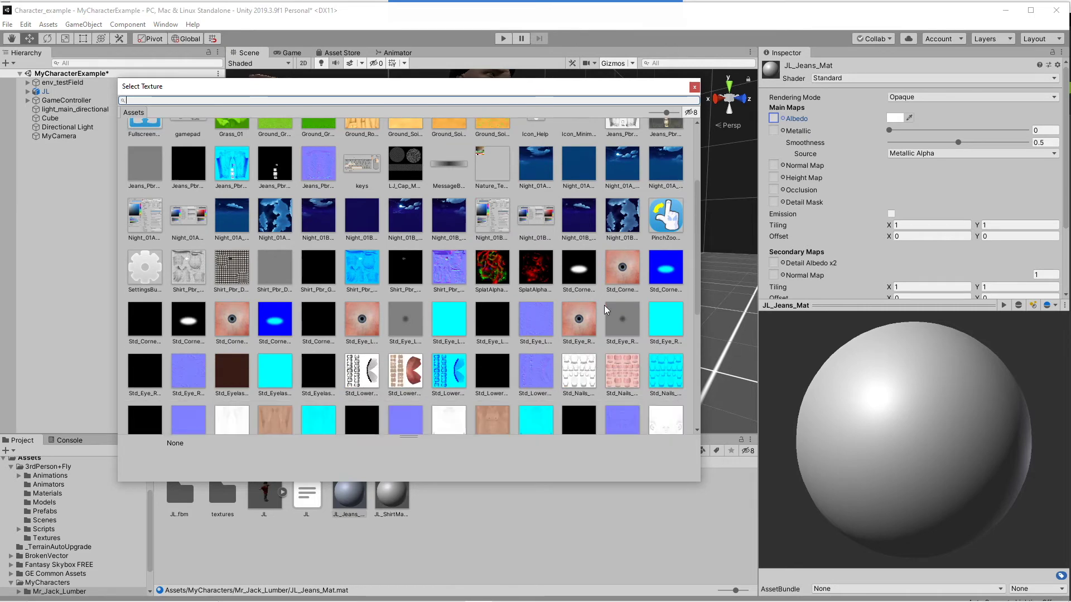
scroll(604, 306, down, 3)
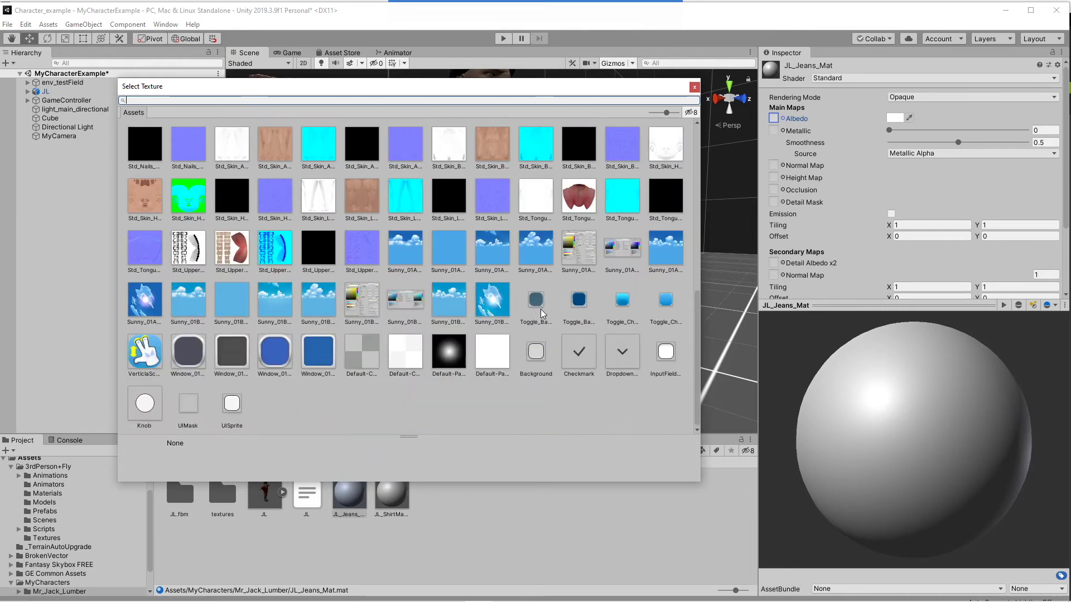
scroll(544, 313, up, 4)
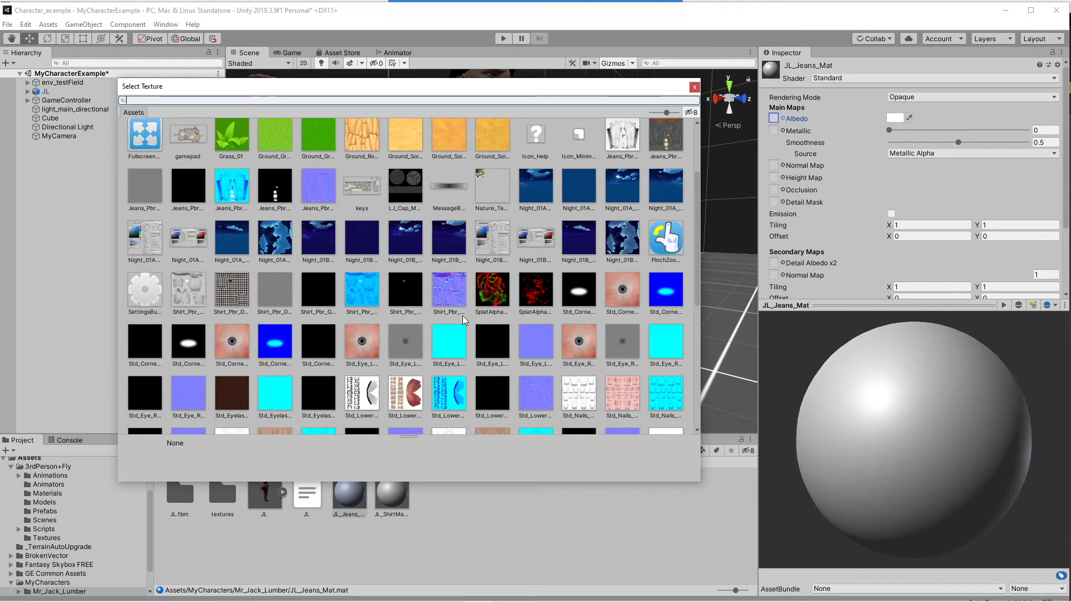
click(662, 143)
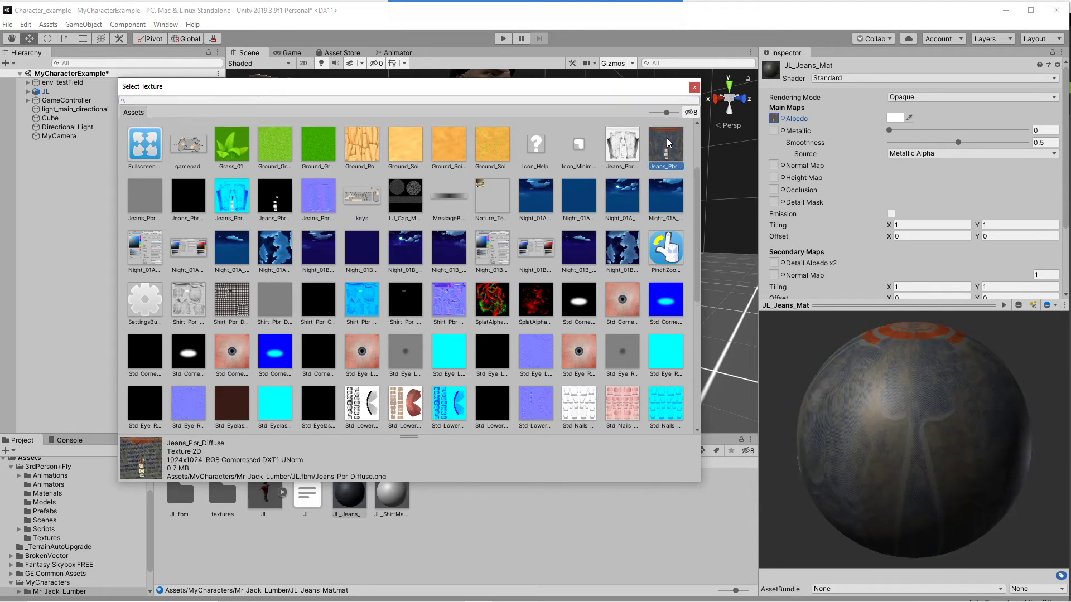
double_click(667, 139)
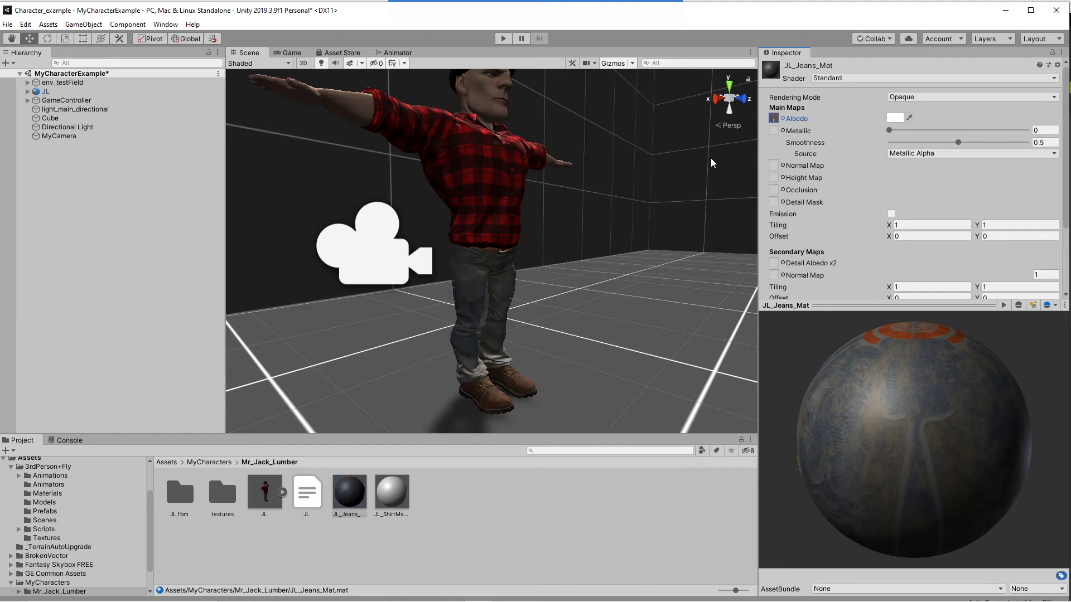
drag(352, 505, 476, 332)
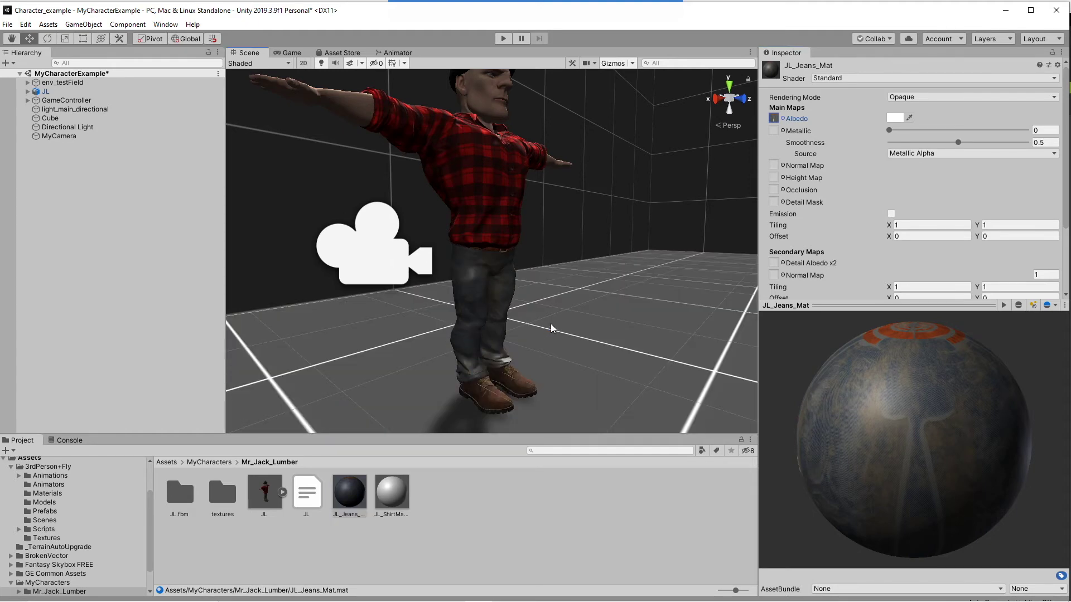
Apply JL_Jeans_Mat to the legs, set Smoothness to 0, and add the Jeans_Pbr normal map.
alt+drag(626, 303, 552, 371)
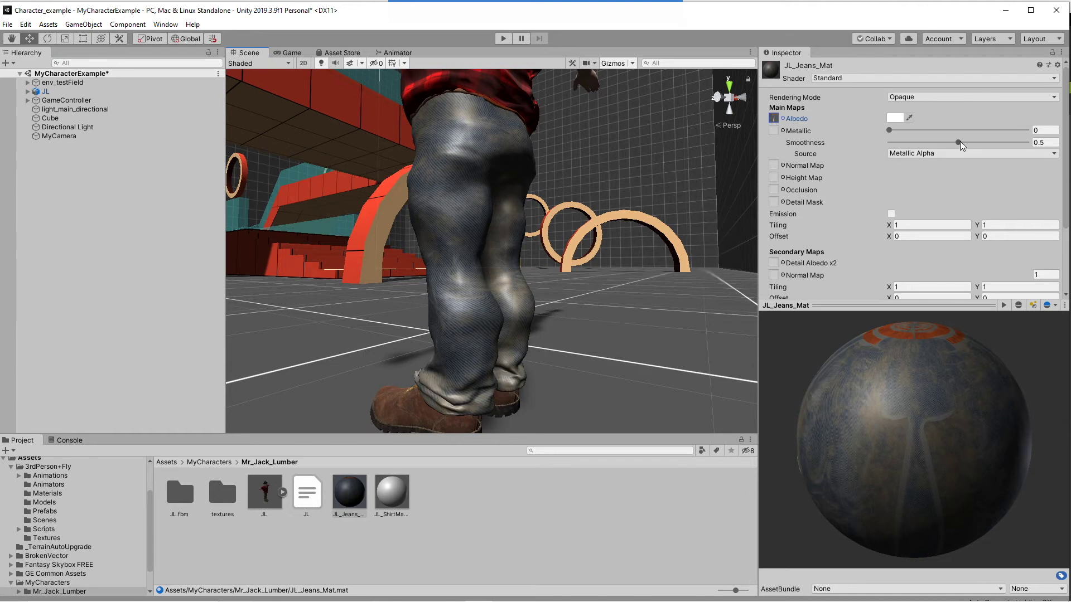
drag(960, 142, 891, 146)
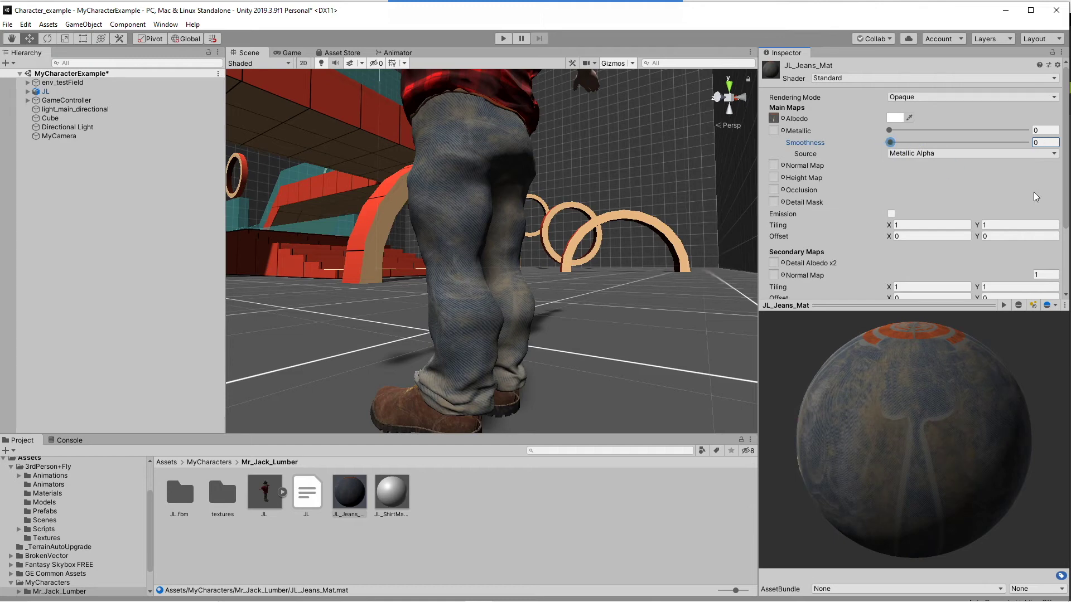
click(784, 166)
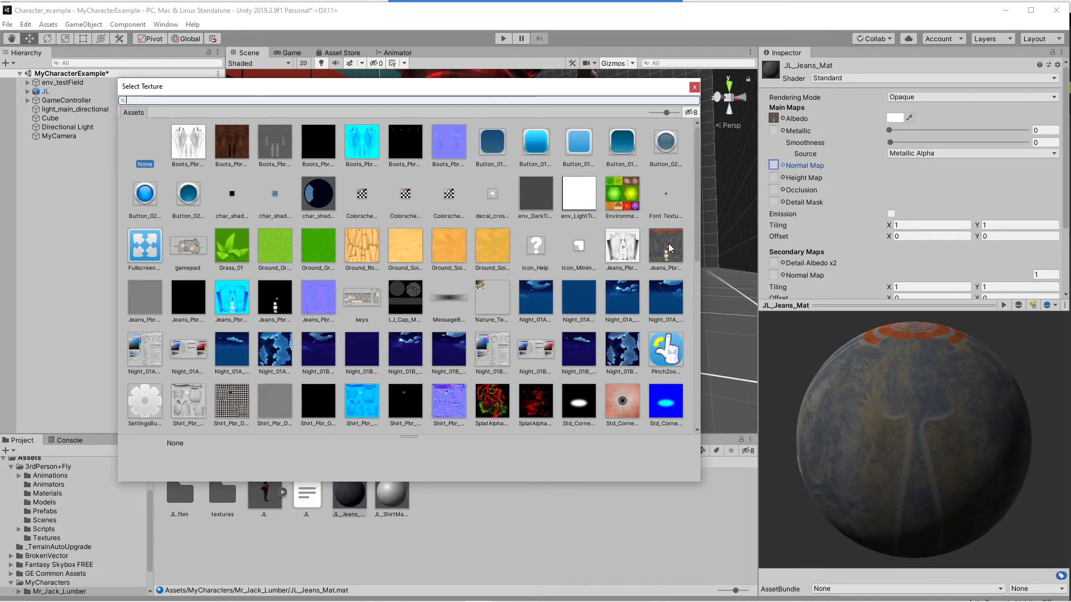
click(319, 296)
double_click(319, 296)
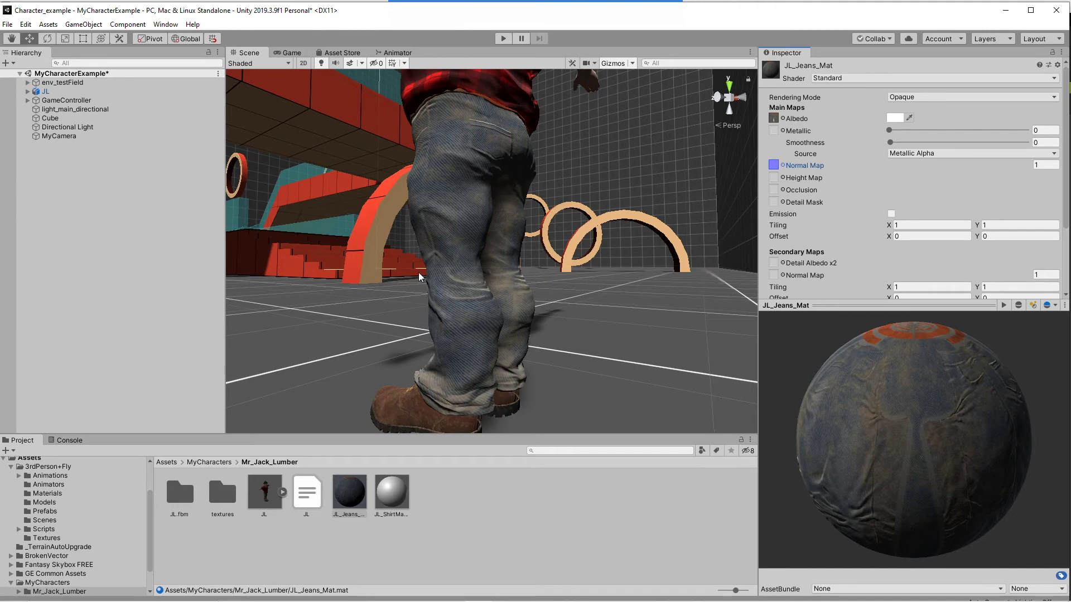
Drop JL_ShirtMatl onto the character's shirt and select it for editing.
alt+drag(418, 272, 514, 299)
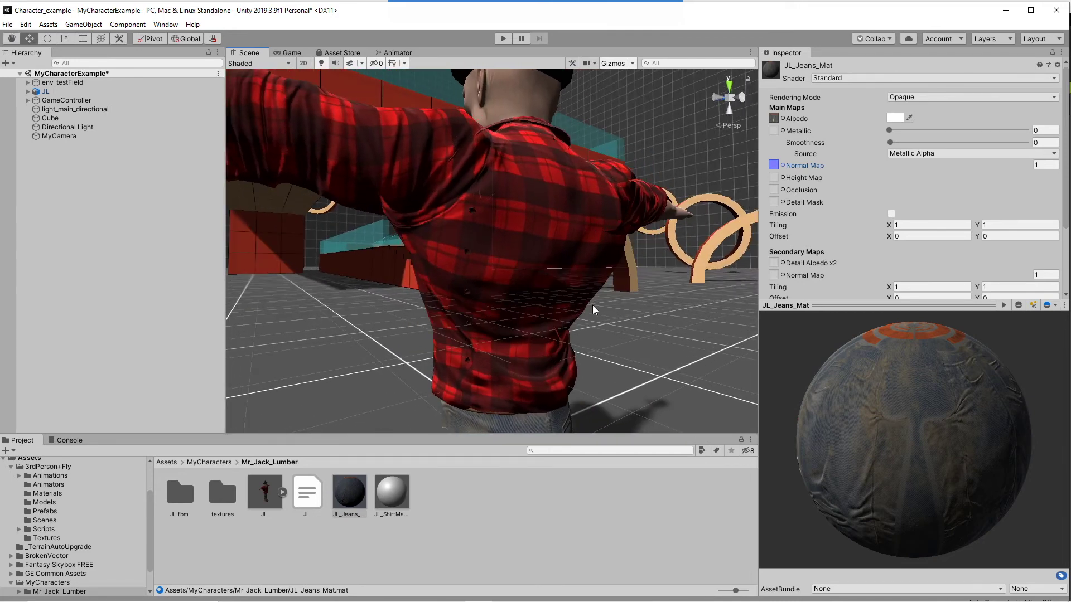
drag(393, 506, 524, 334)
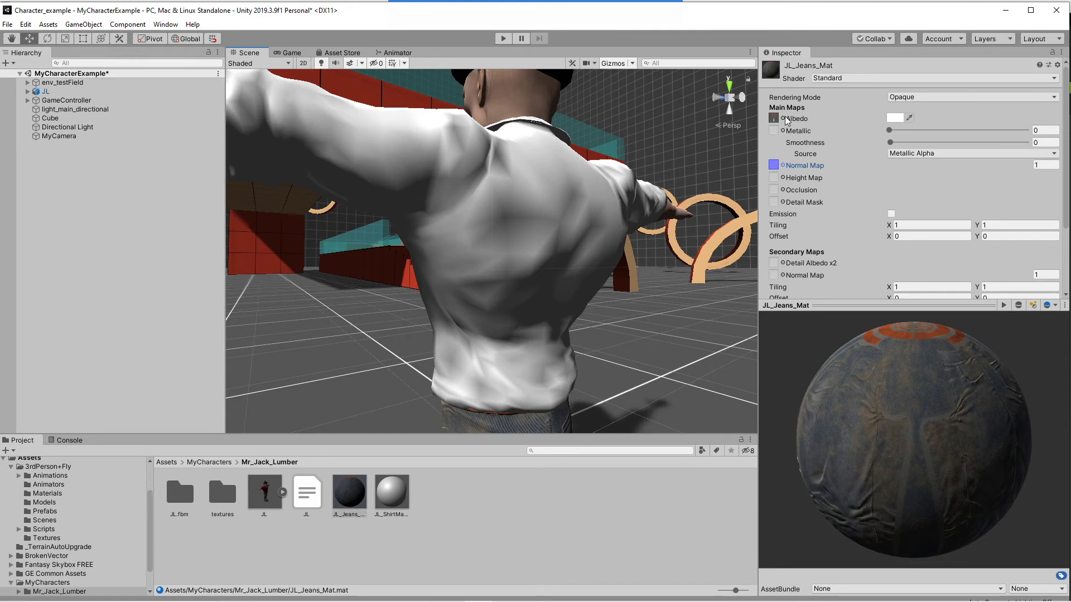
click(392, 492)
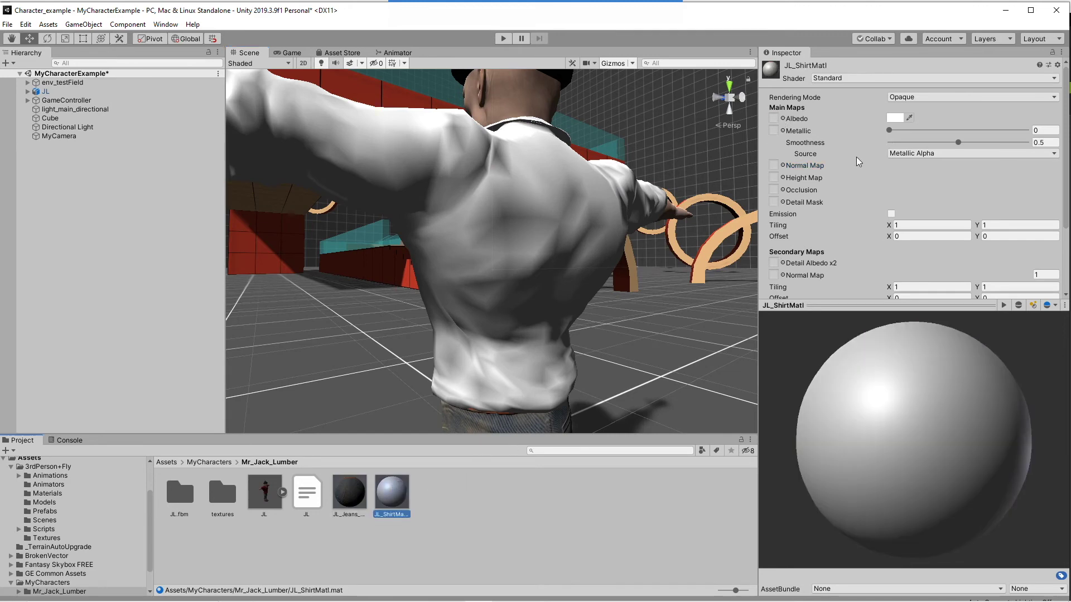
Assign Shirt_Pbr_Diffuse as the shirt material's albedo texture.
click(783, 119)
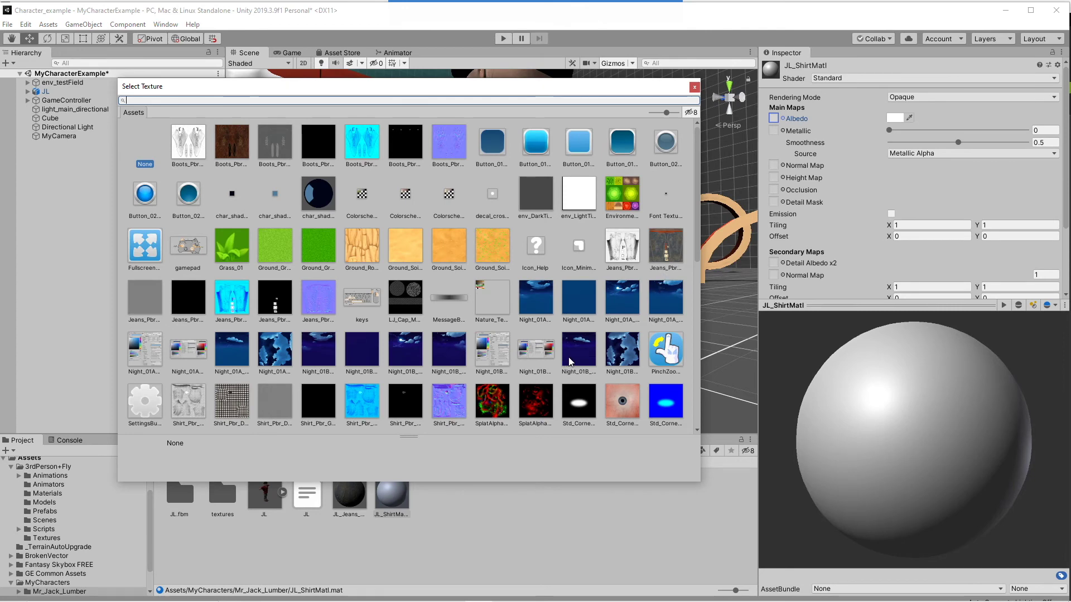
scroll(587, 336, down, 3)
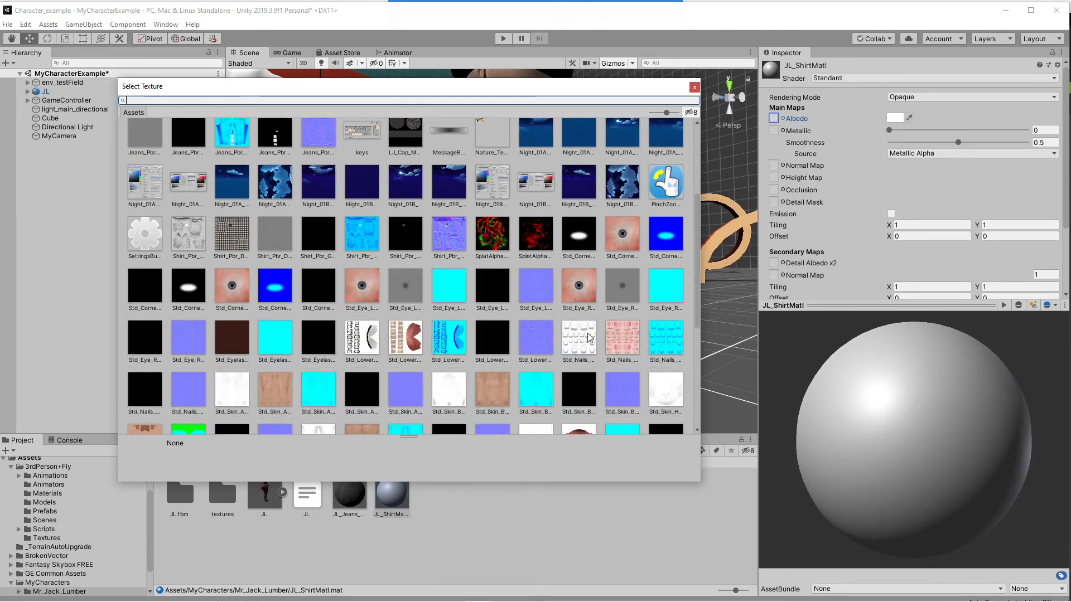
click(229, 238)
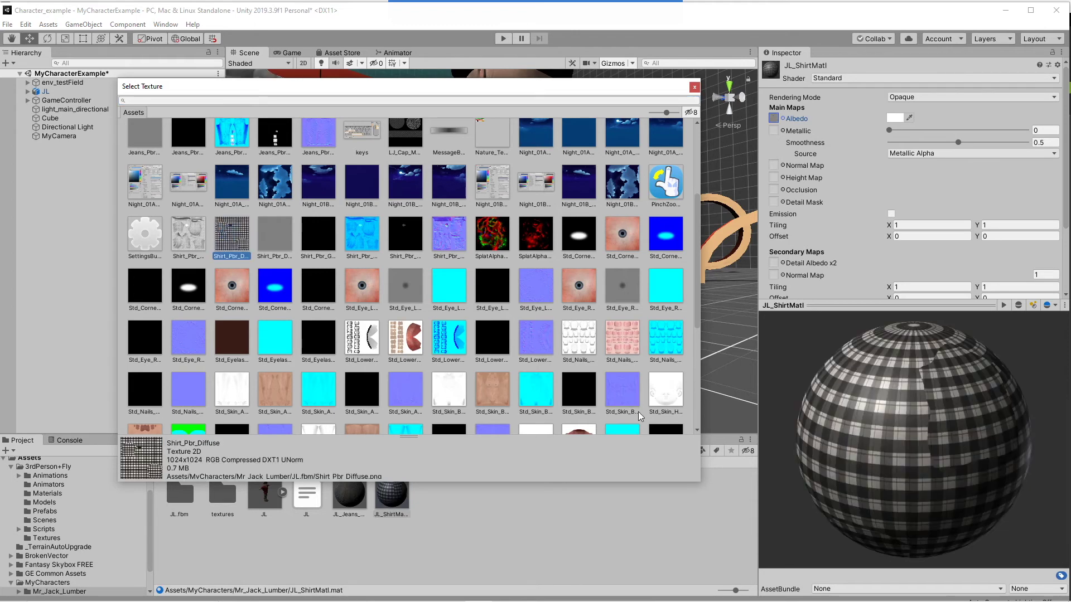
double_click(237, 239)
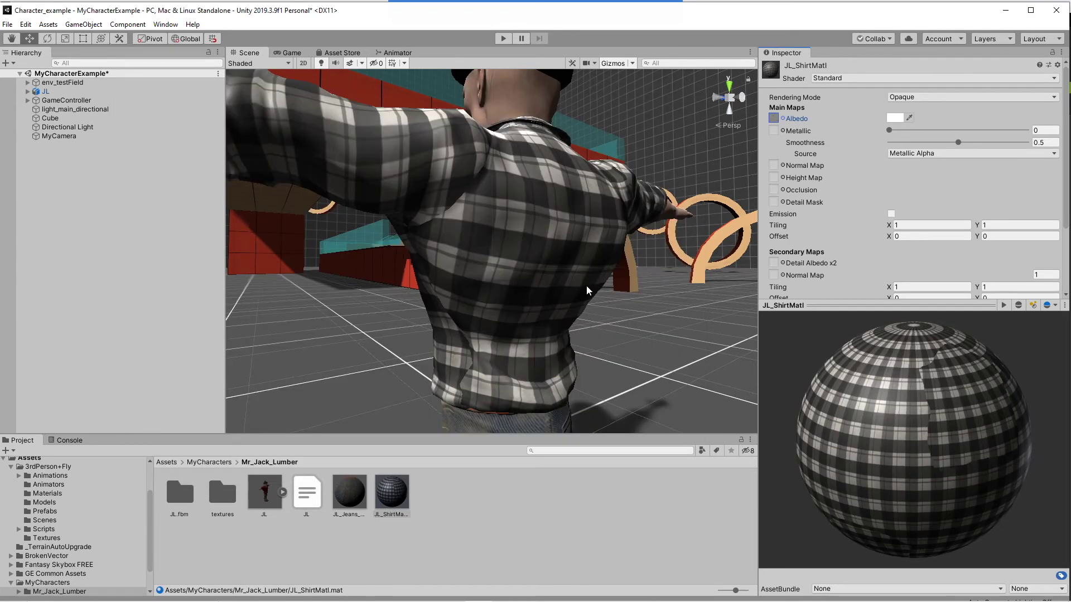
alt+drag(587, 290, 549, 282)
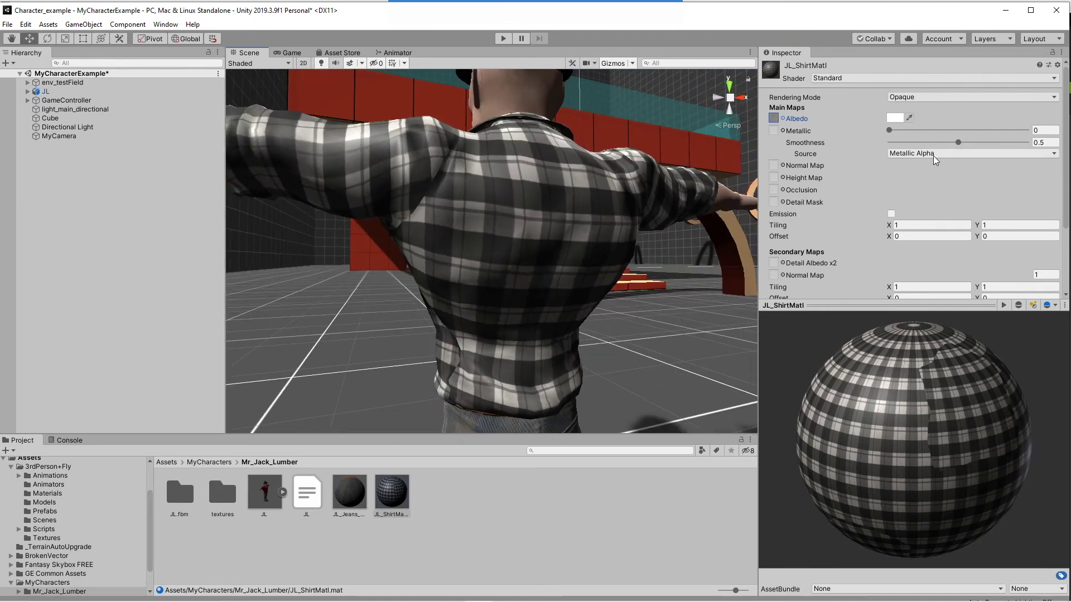
Set JL_ShirtMatl's Smoothness to 0 and assign Shirt_Pbr_Normal as its normal map.
drag(960, 143, 887, 144)
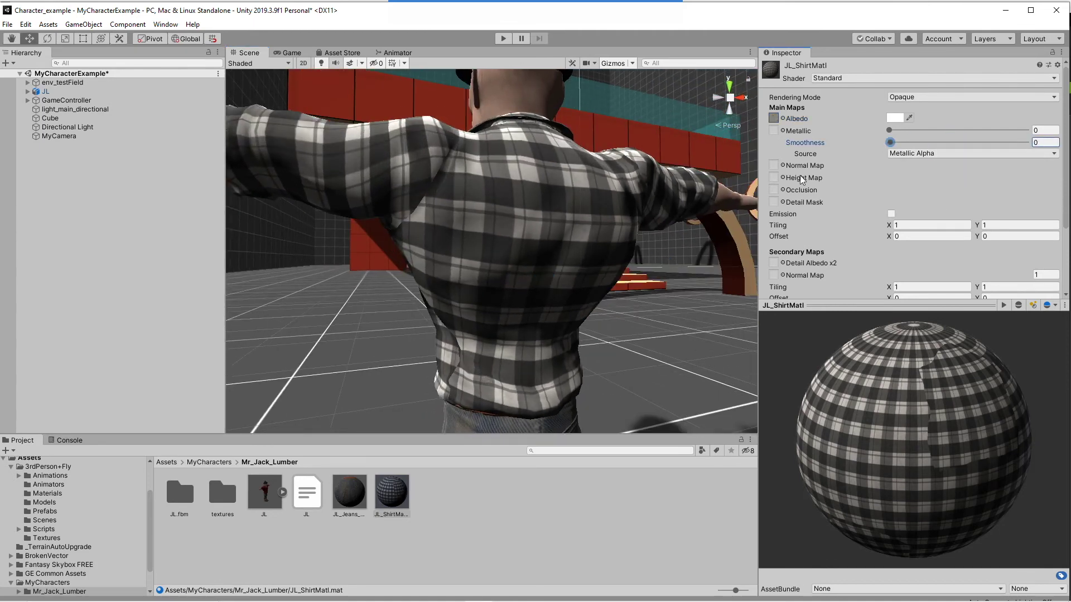
click(782, 165)
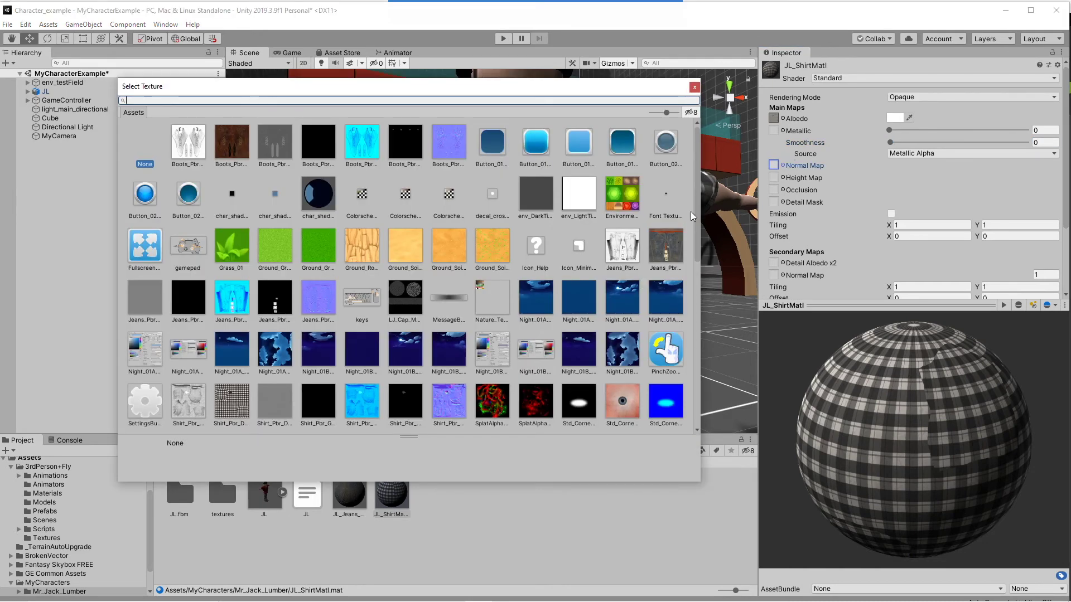
drag(697, 193, 702, 243)
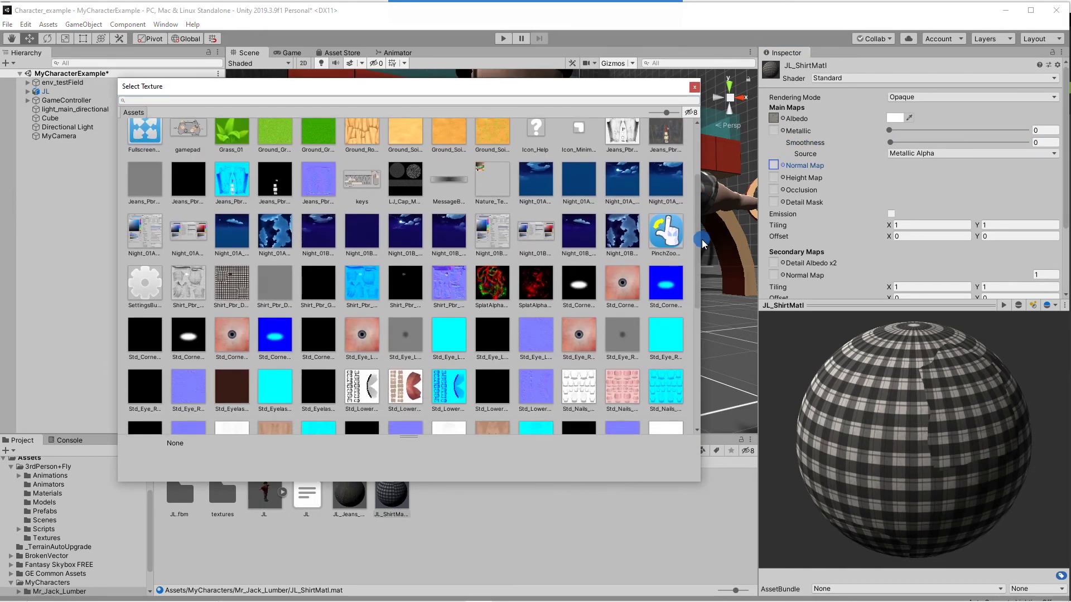
click(455, 290)
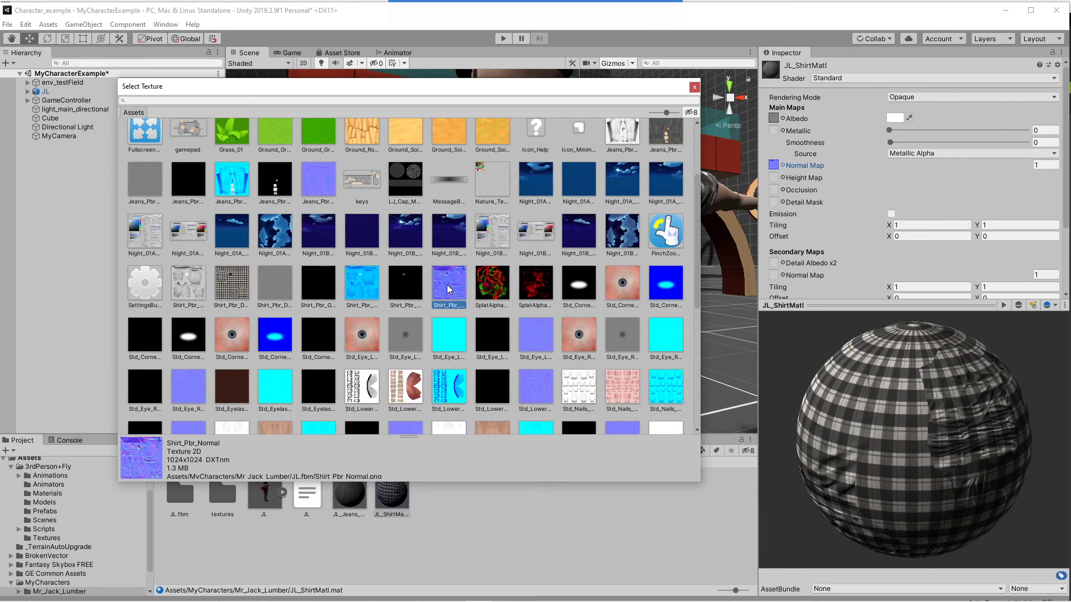
click(694, 87)
alt+drag(650, 221, 694, 211)
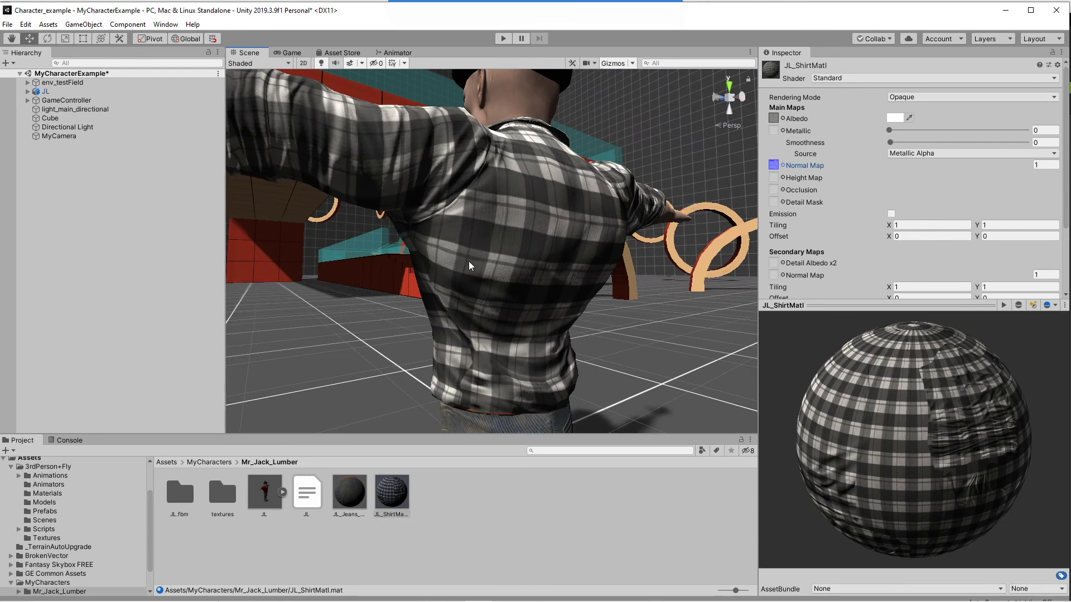
alt+drag(587, 282, 1033, 292)
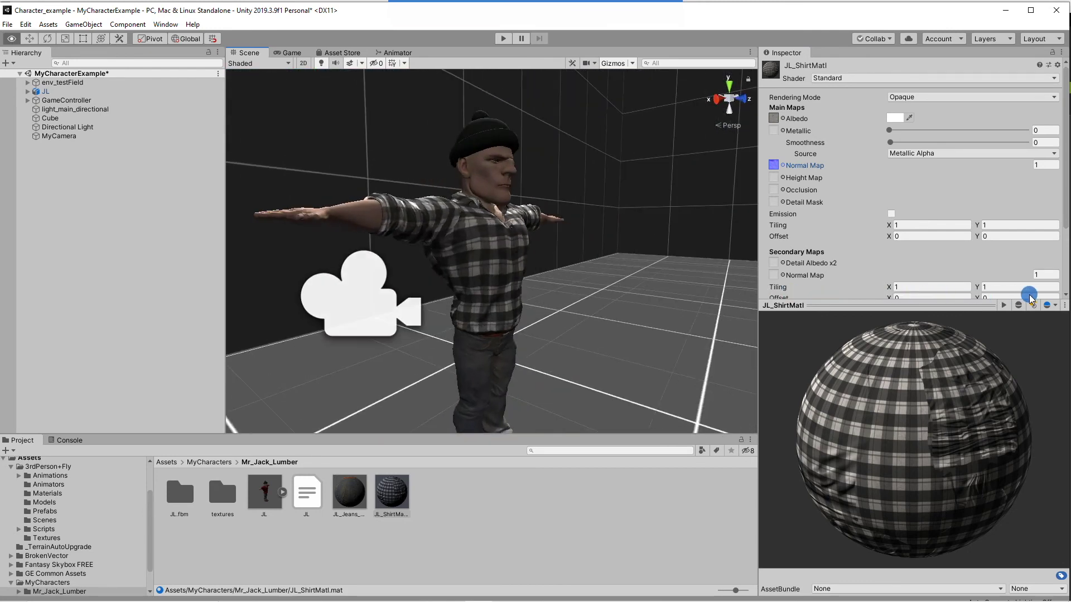
Tint JL_ShirtMatl's albedo colour to red, hex EA2D29.
alt+drag(621, 301, 400, 283)
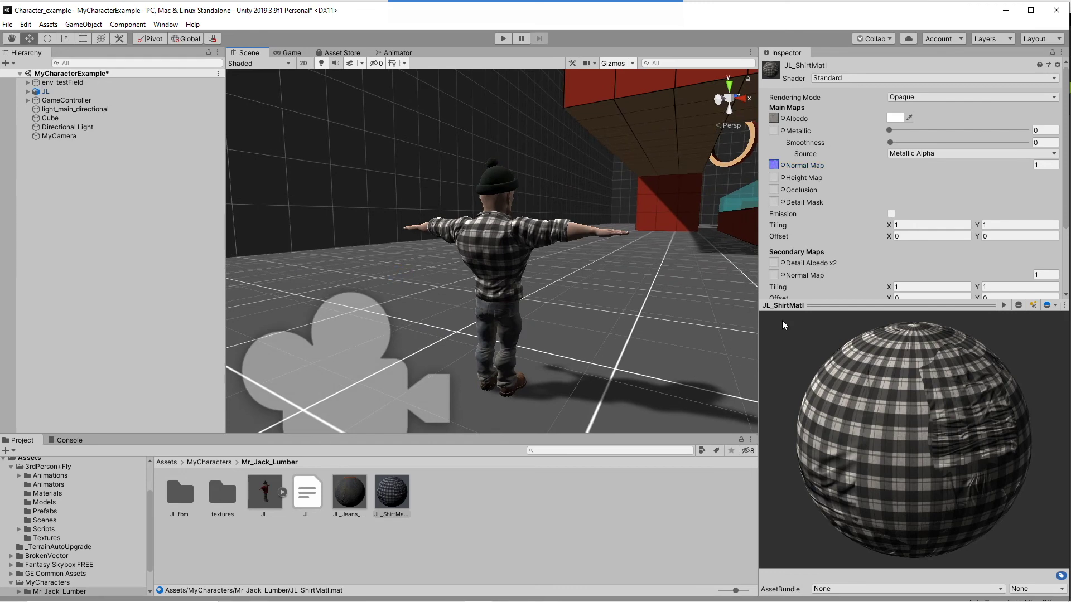
click(383, 480)
click(894, 118)
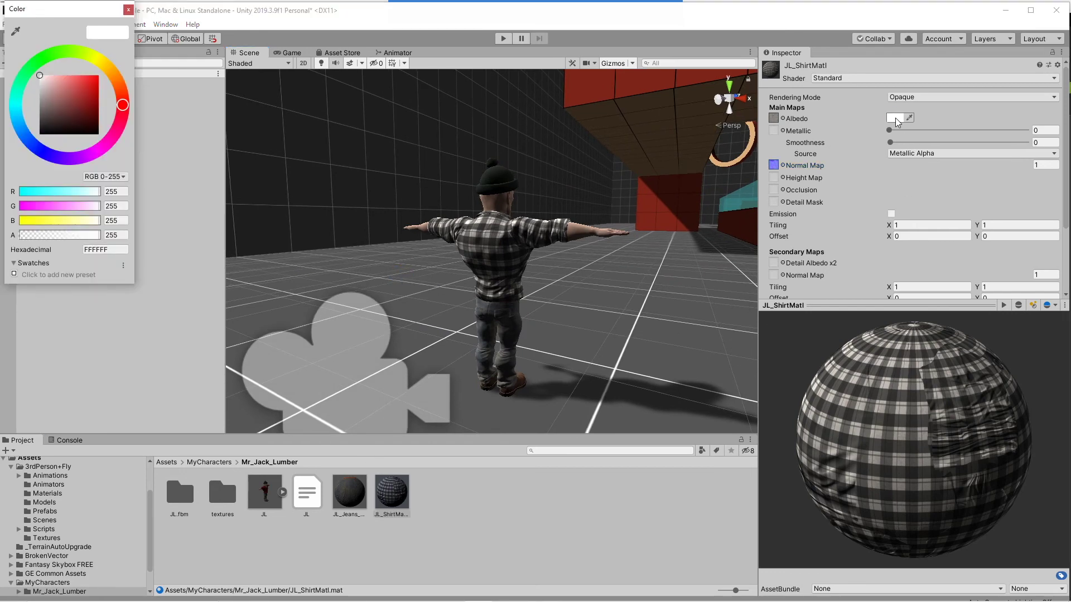
click(99, 76)
click(75, 67)
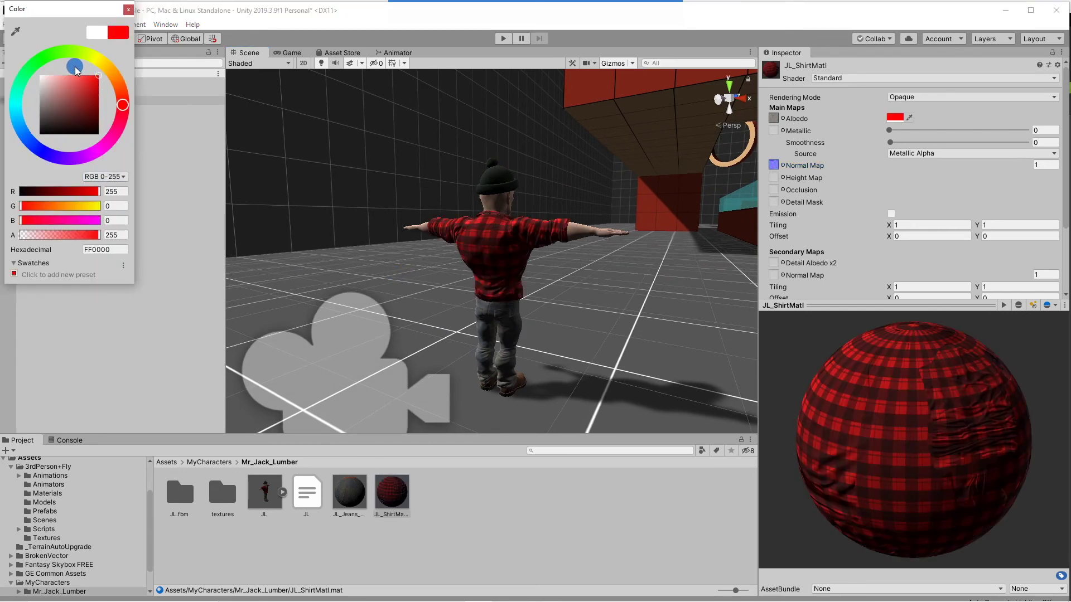
drag(96, 73, 149, 107)
click(122, 102)
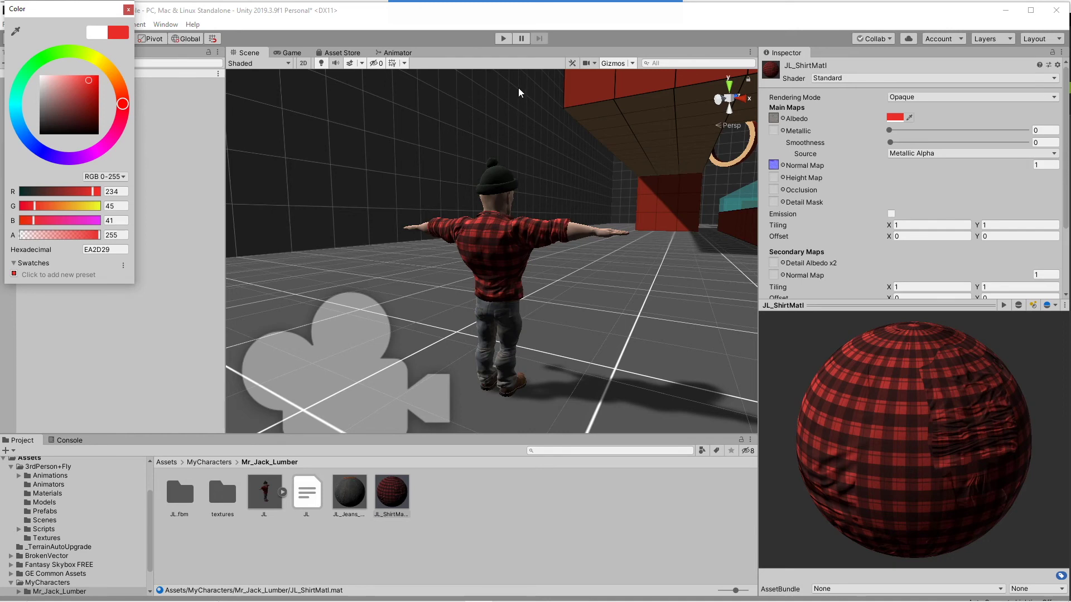
click(183, 173)
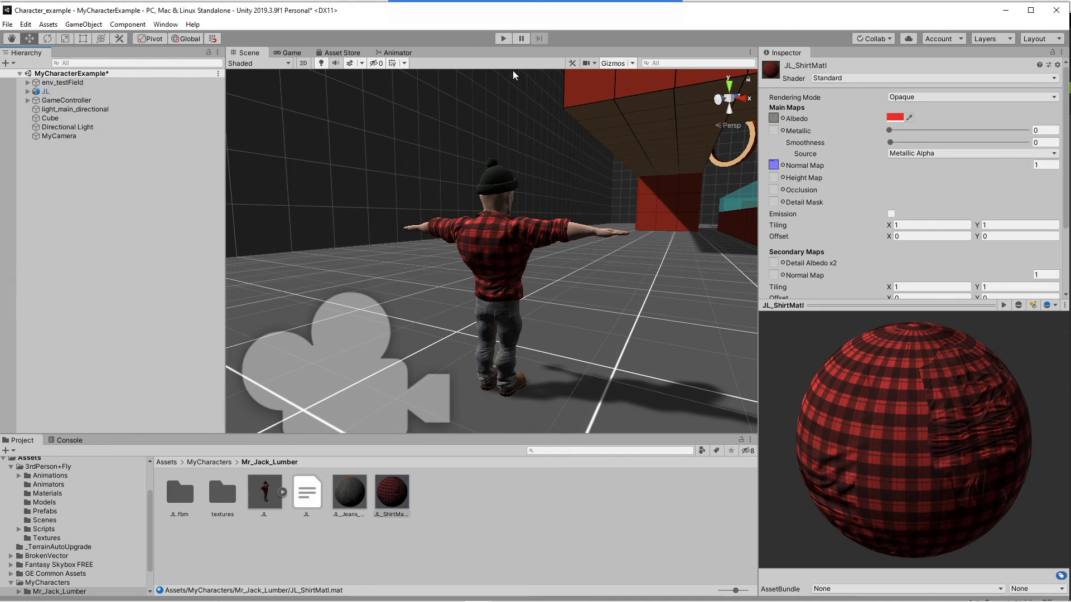
Enter Play mode, run forward with W, fly around the field, then land with F.
click(503, 38)
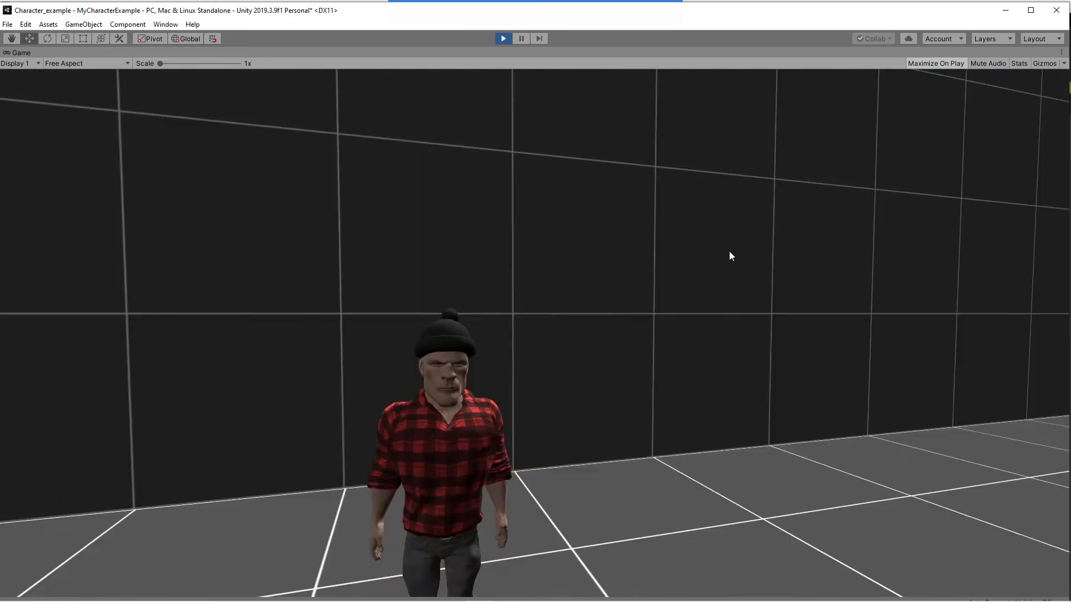
key(w)
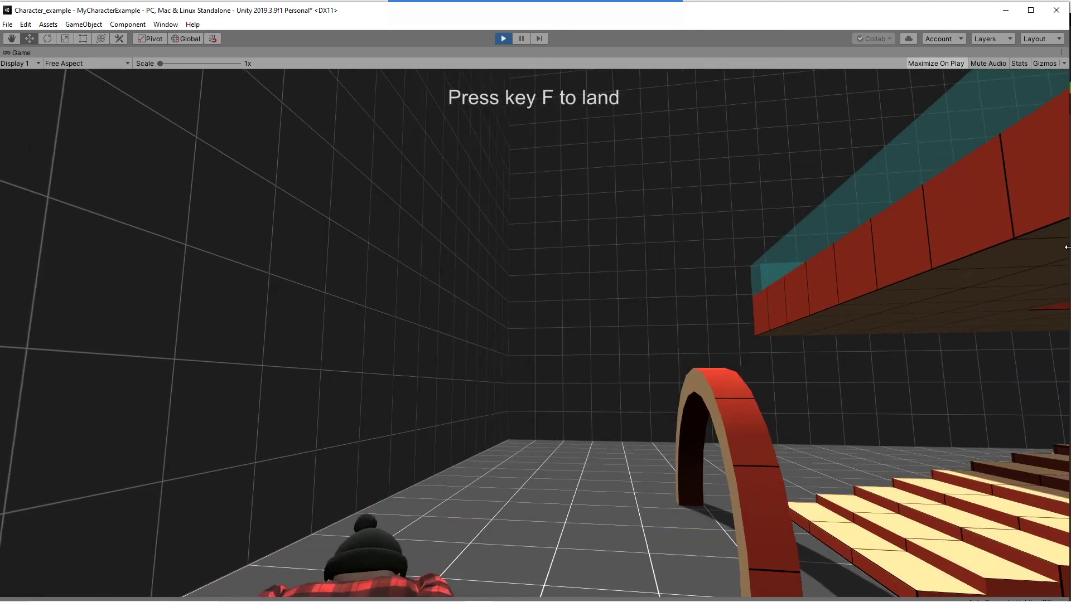
key(f)
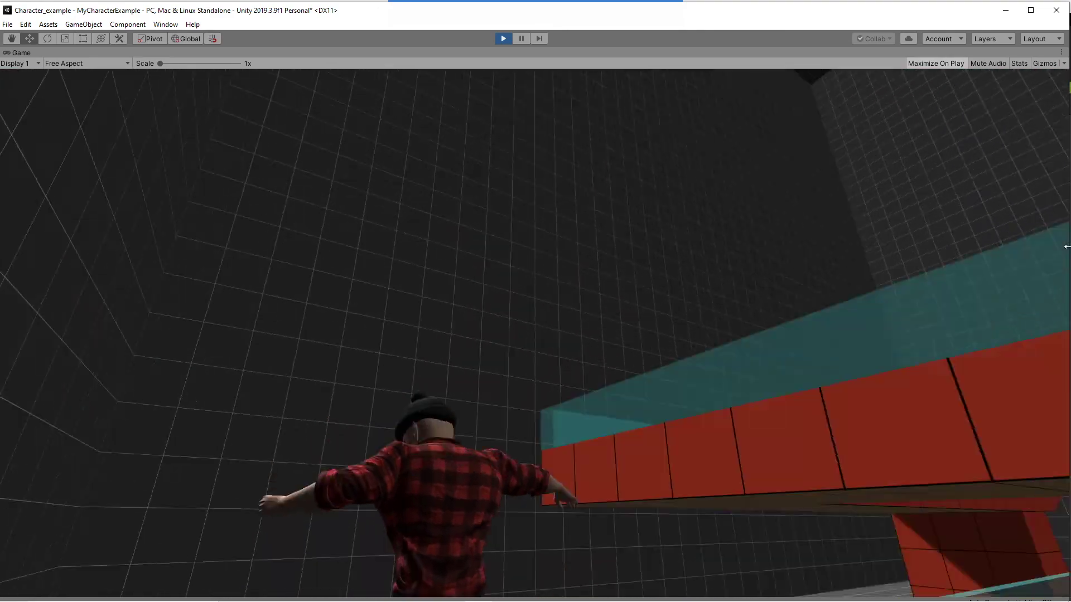
Run the character forward, back and left on foot with W, S and A, facing the rings.
key(w)
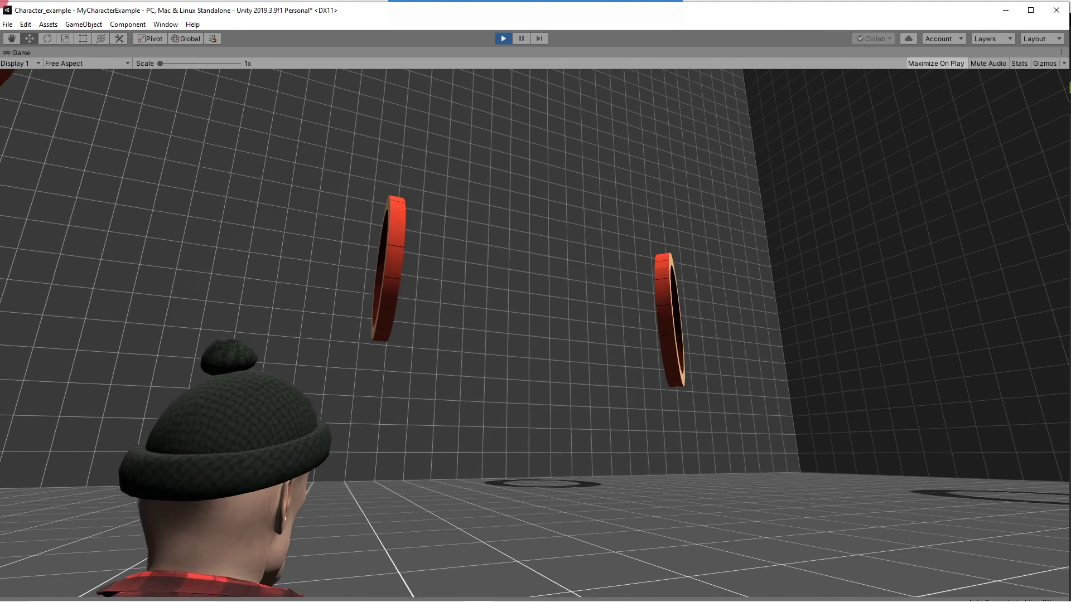
key(w)
key(w)
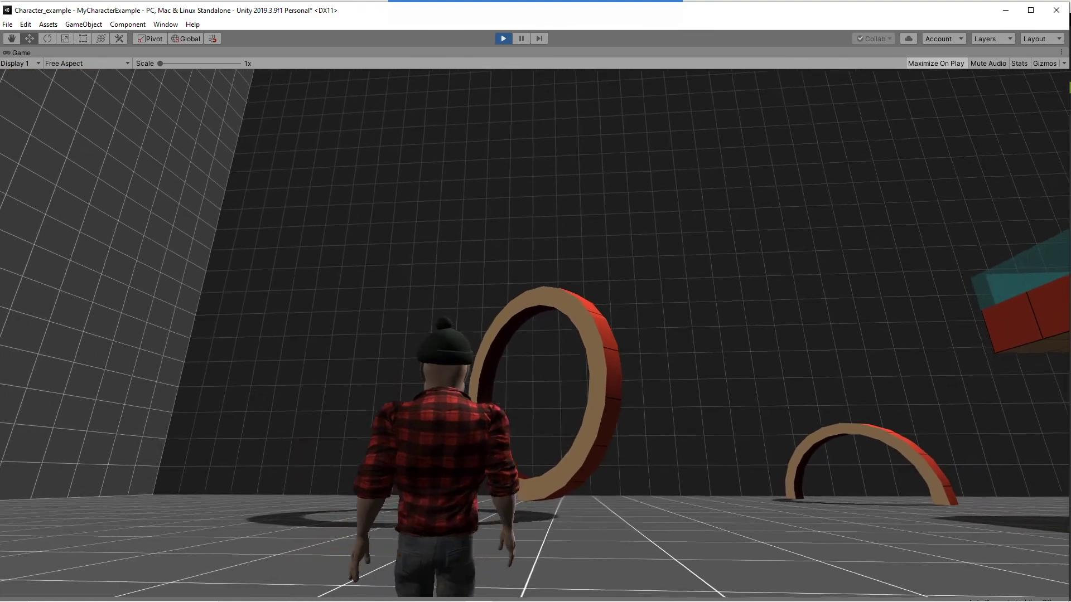
key(s)
key(s)
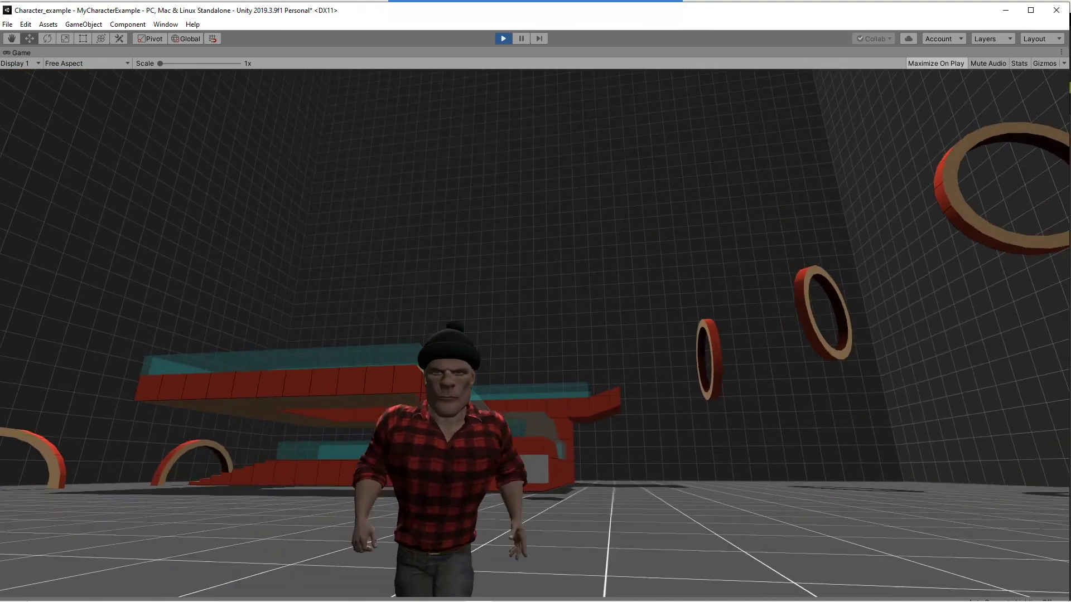
key(w)
key(w)
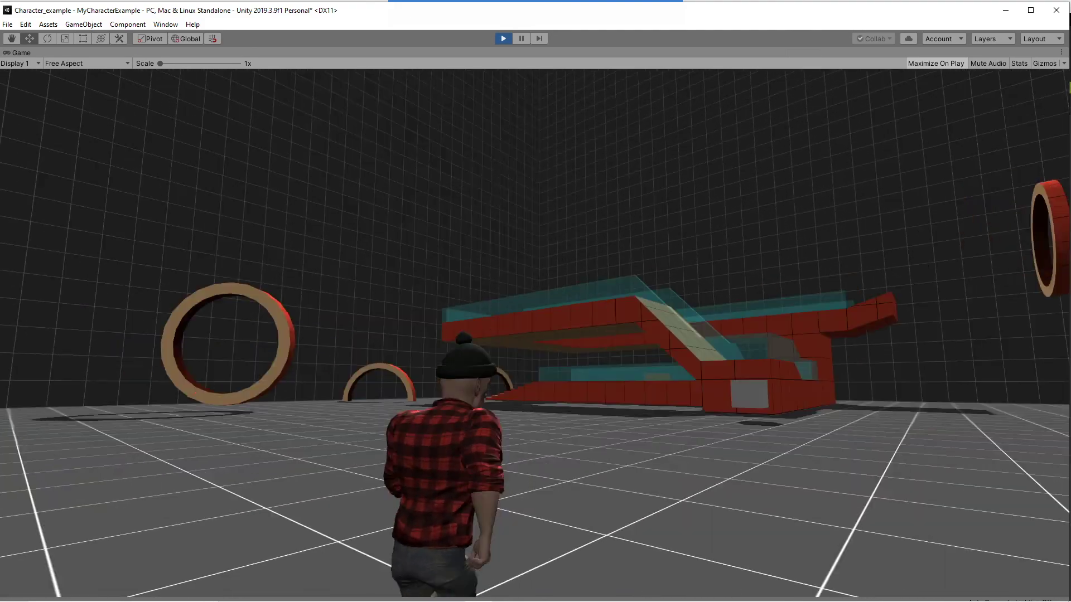
key(a)
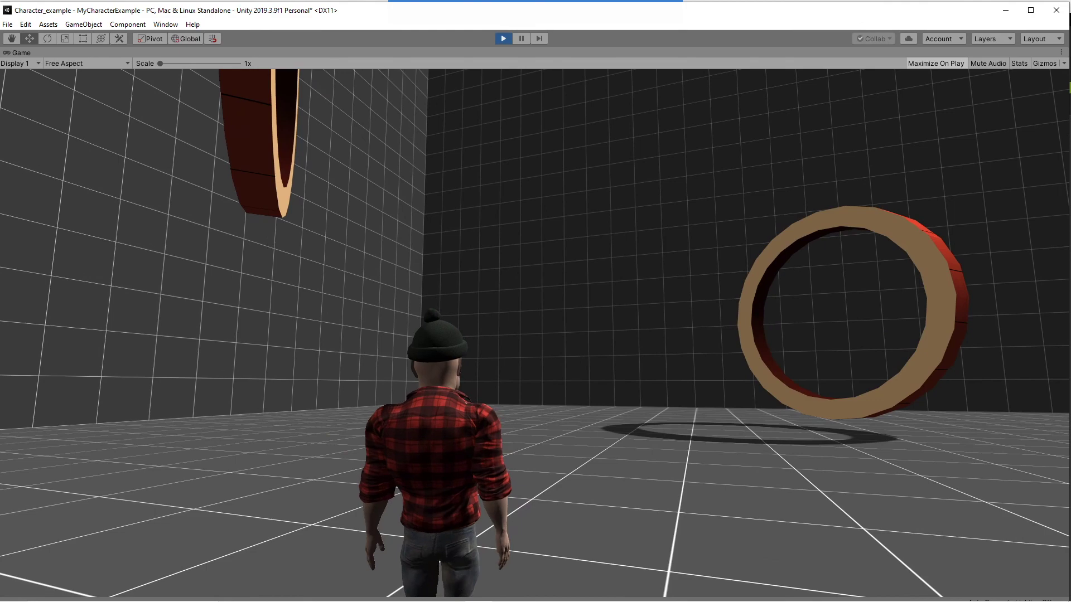
key(a)
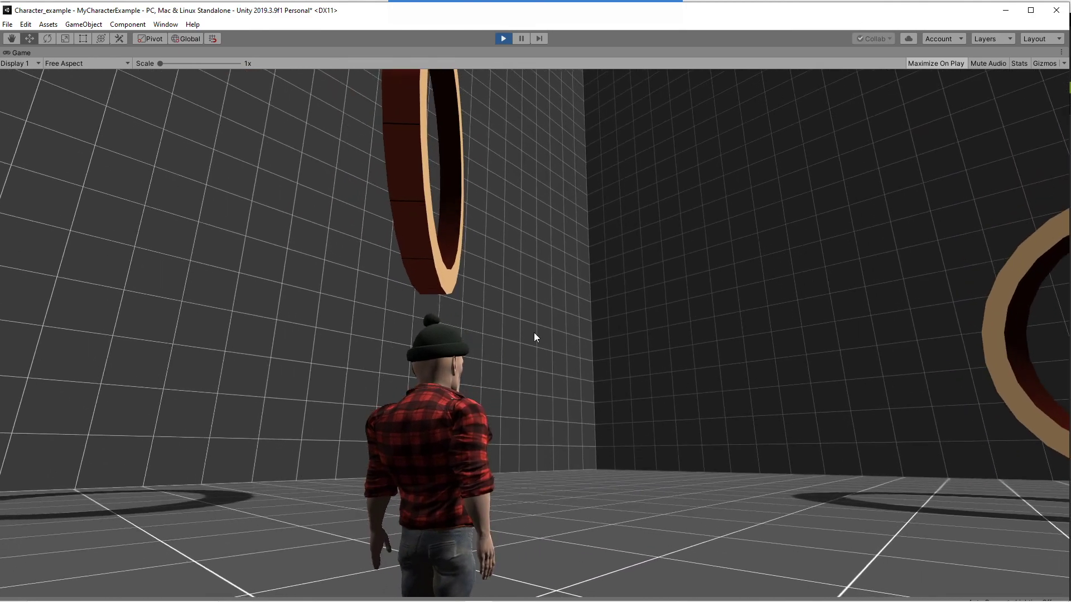